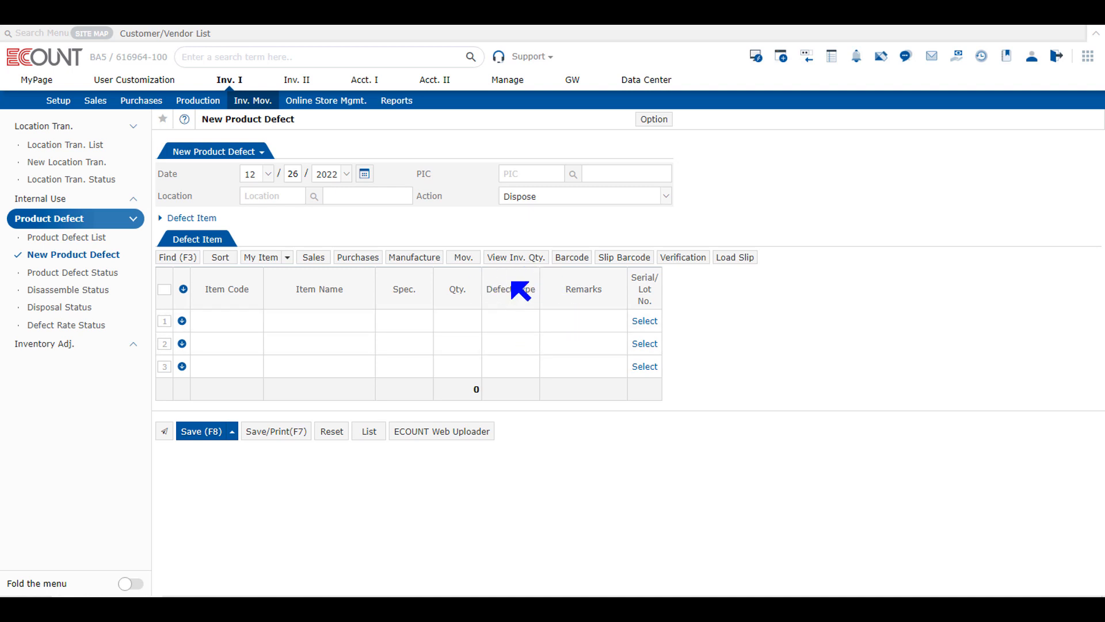
# - Register a new defect type named Breakage from the first defect line's Defect Type lookup
pyautogui.click(507, 322)
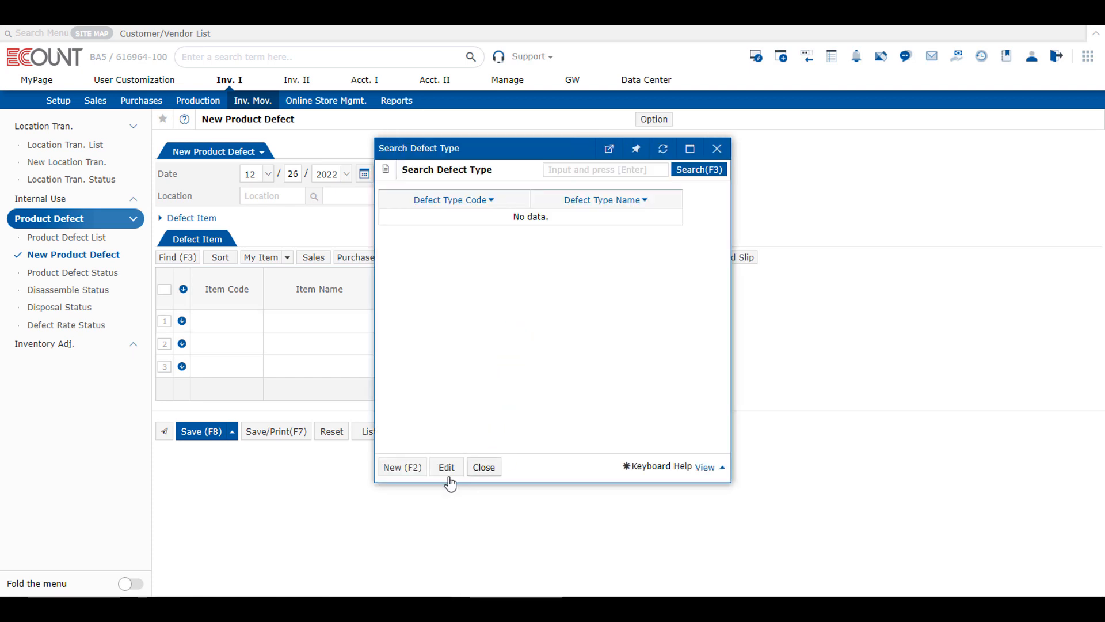
pyautogui.click(414, 467)
pyautogui.click(456, 318)
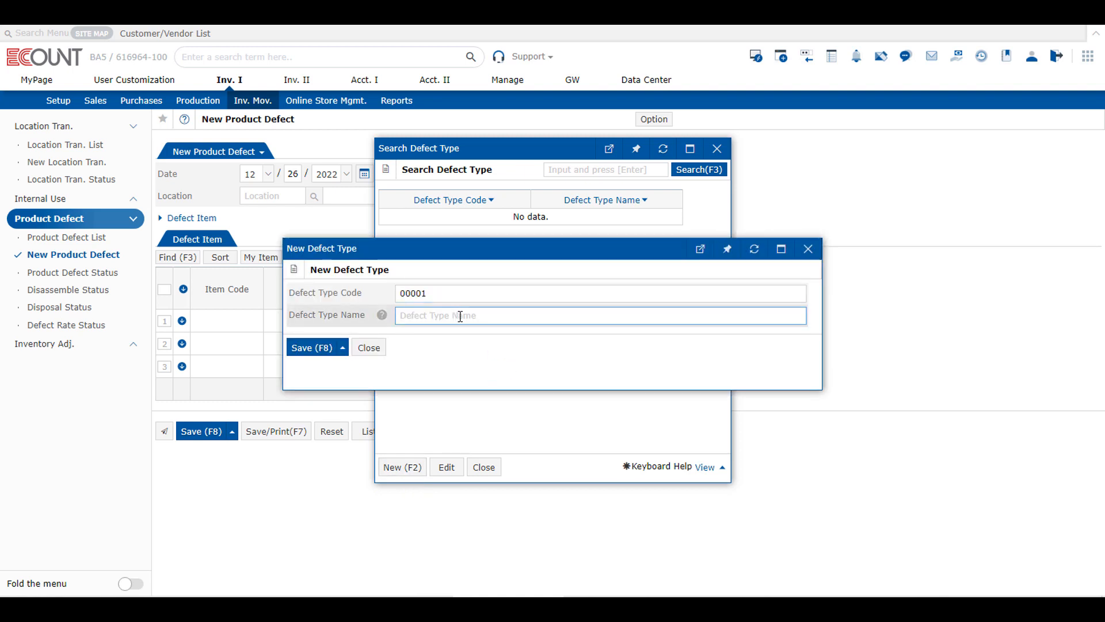
pyautogui.write('Breakage')
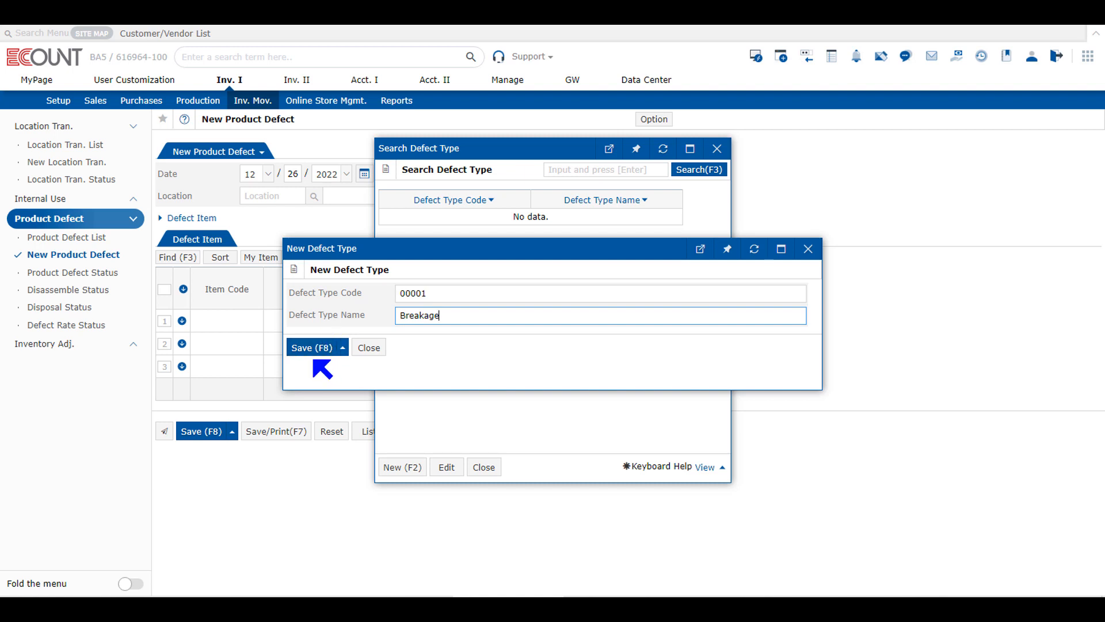
pyautogui.click(309, 348)
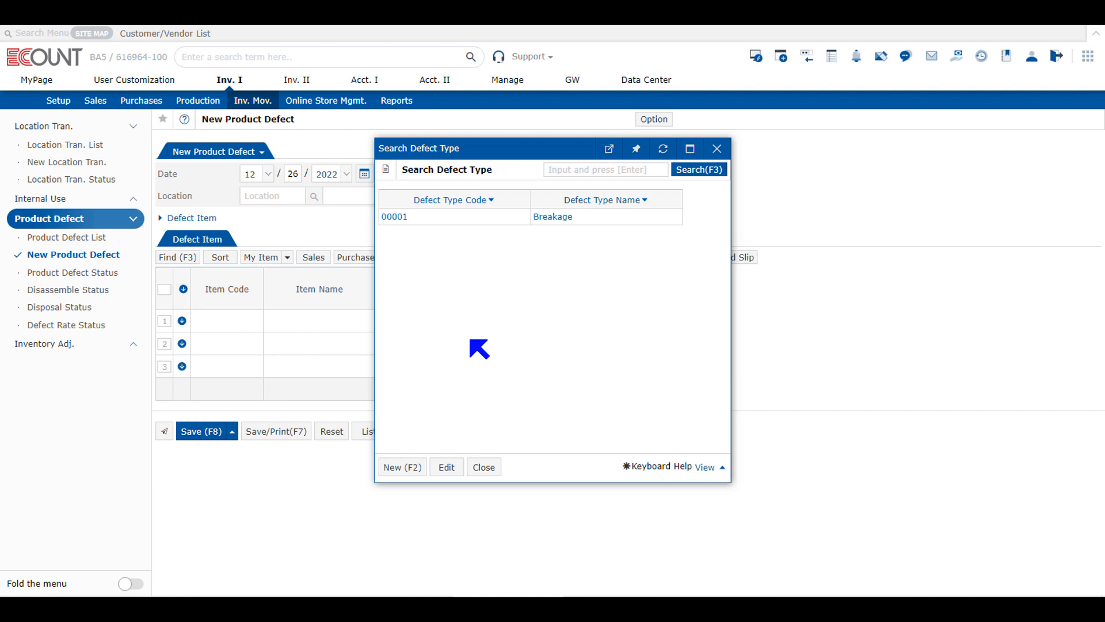
pyautogui.click(716, 149)
# - Assign the Breakage defect type to the first defect item line
pyautogui.click(533, 321)
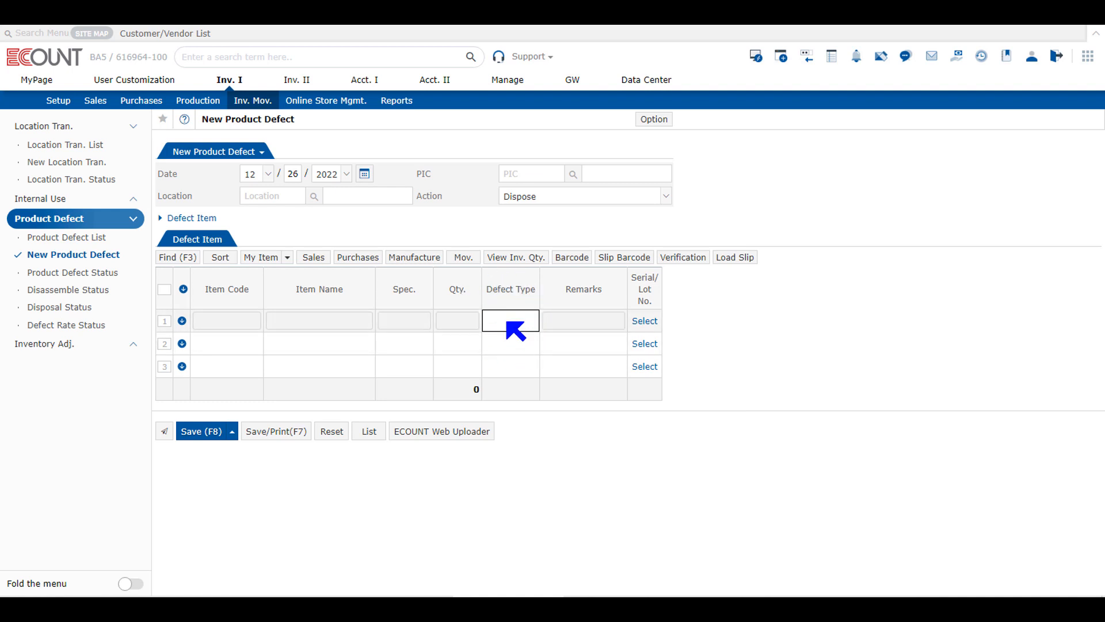
pyautogui.click(512, 324)
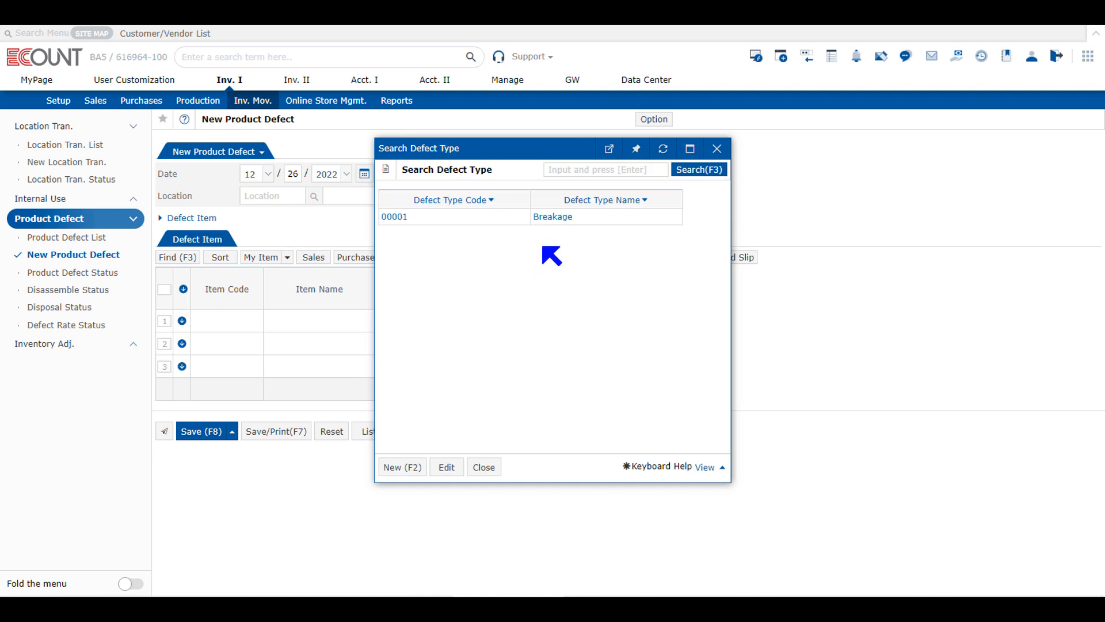
pyautogui.click(552, 218)
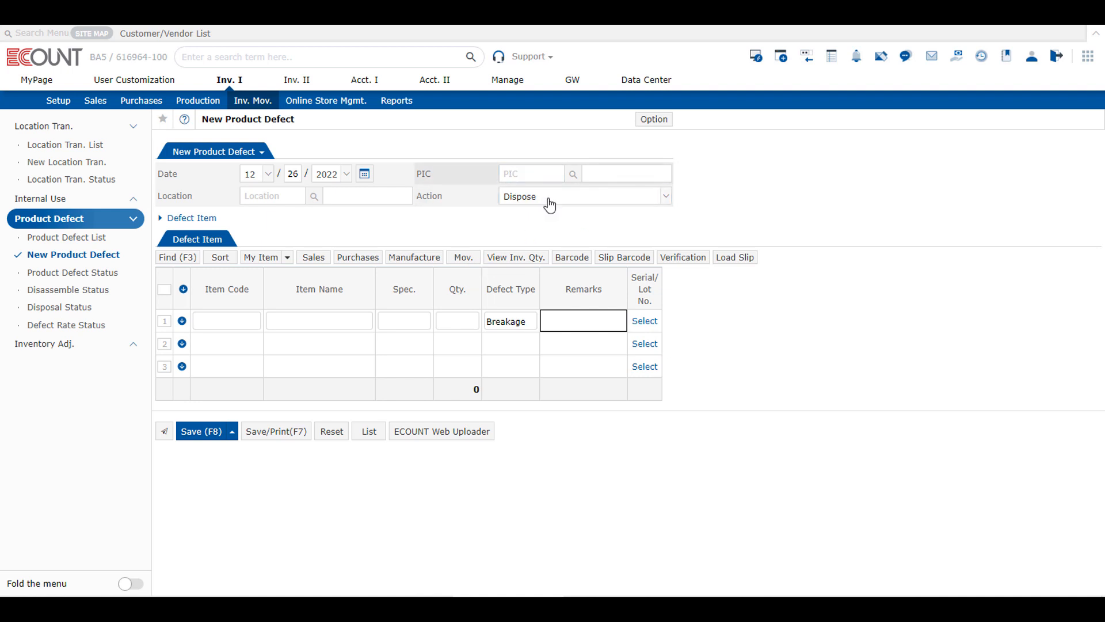
# - Choose Dispose as the defect slip's action and set its location to Main W/H (00002)
pyautogui.click(580, 201)
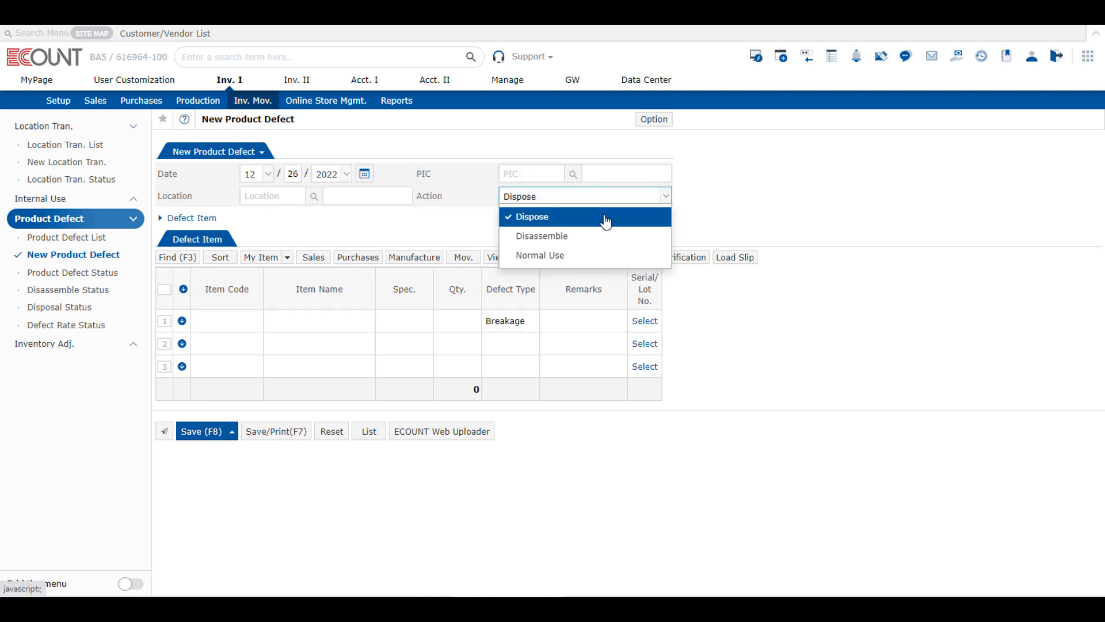
pyautogui.click(606, 221)
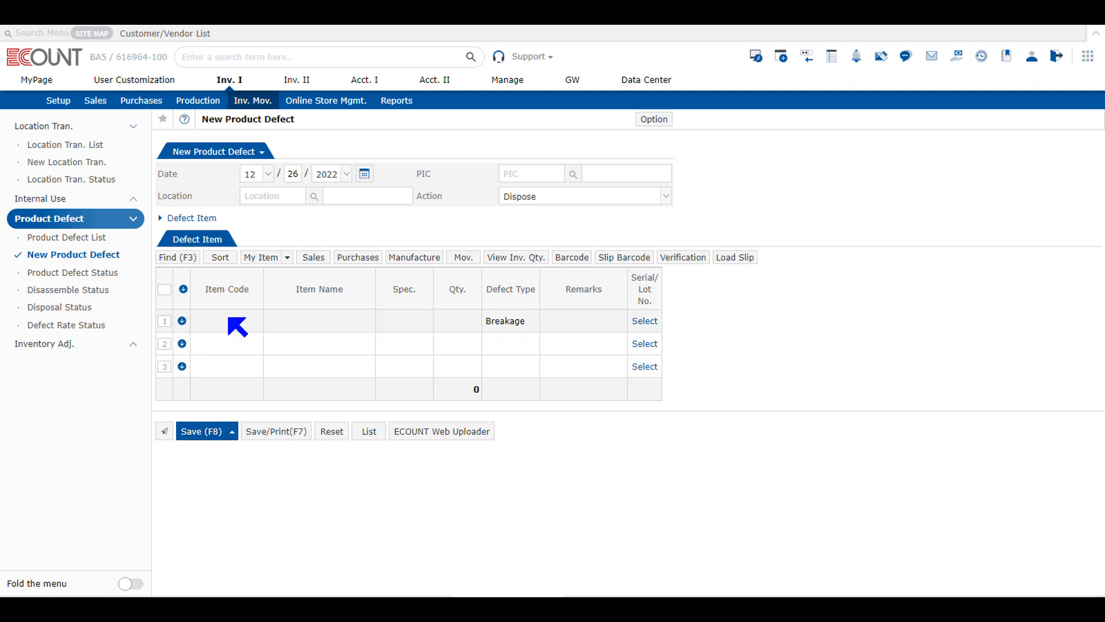
pyautogui.click(313, 197)
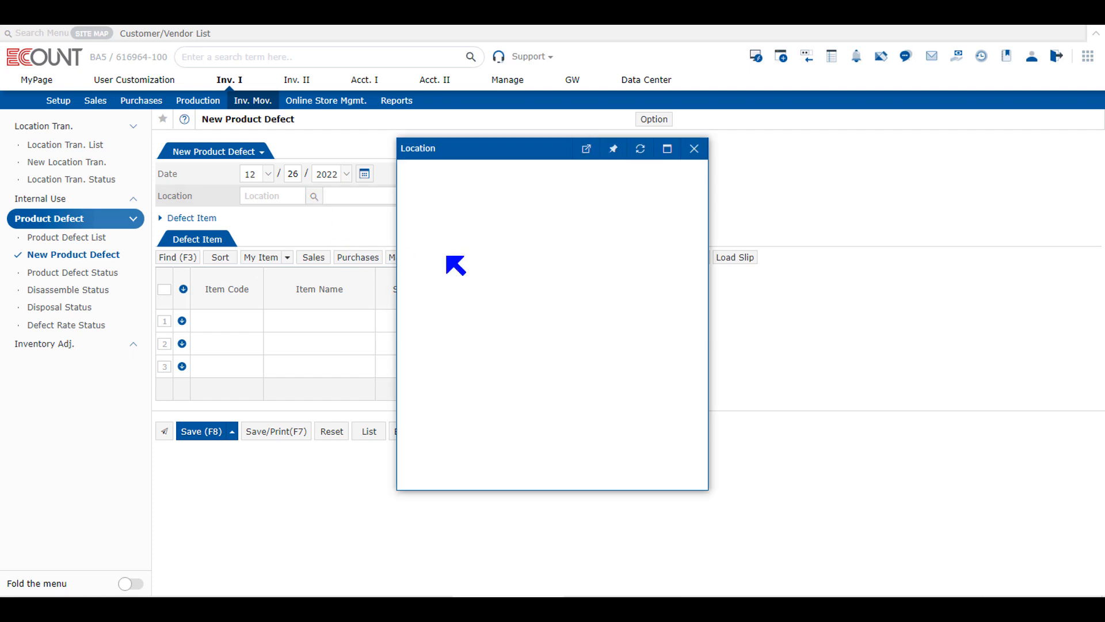
pyautogui.click(469, 257)
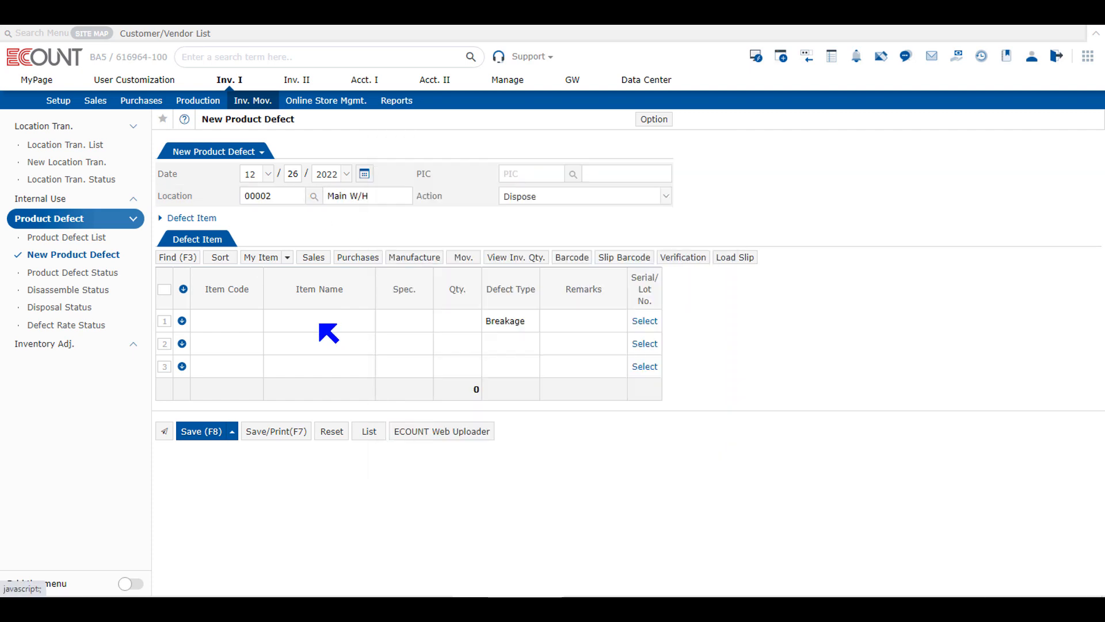
# - Search items for "shamp" and enter Shampoo (10000-G2-11-106) with quantity 1 on the first defect line
pyautogui.click(233, 320)
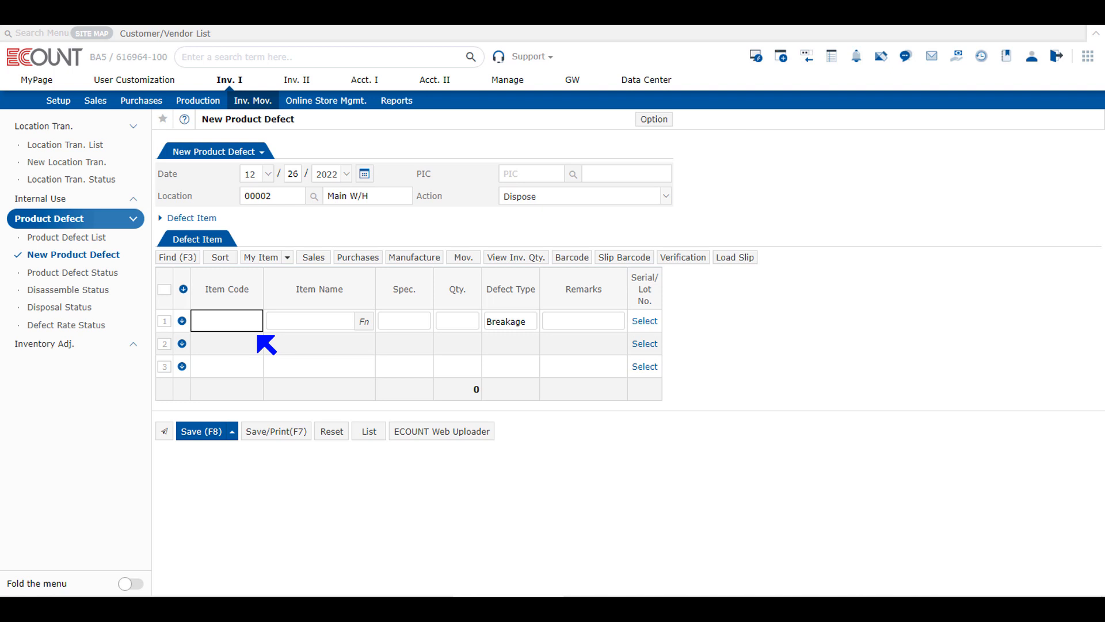
pyautogui.write('c')
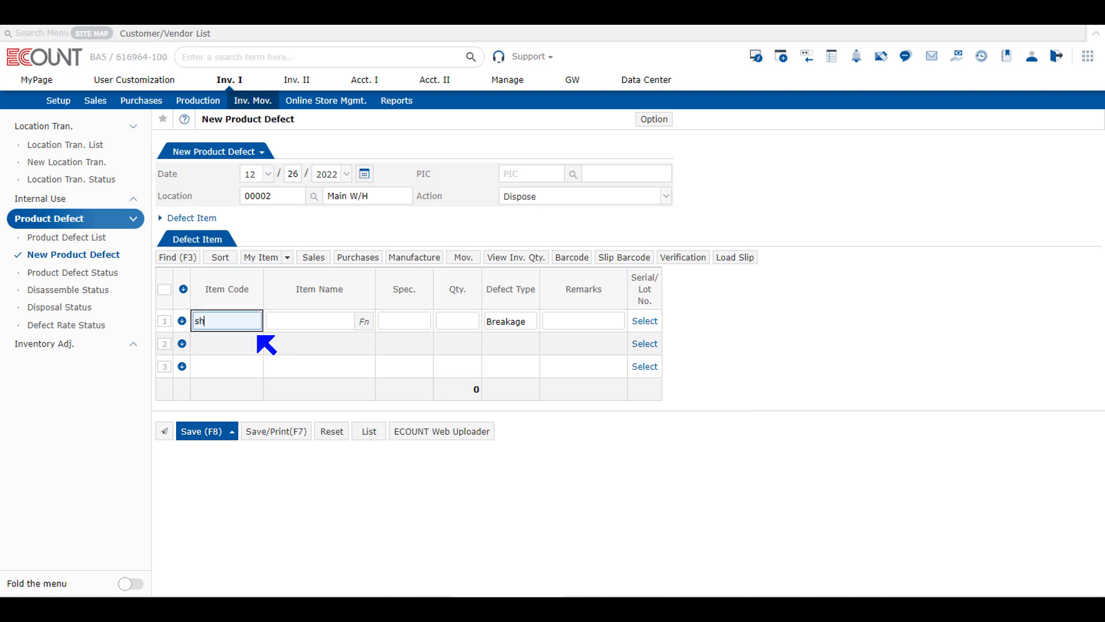
pyautogui.write('hamp')
pyautogui.press('Return')
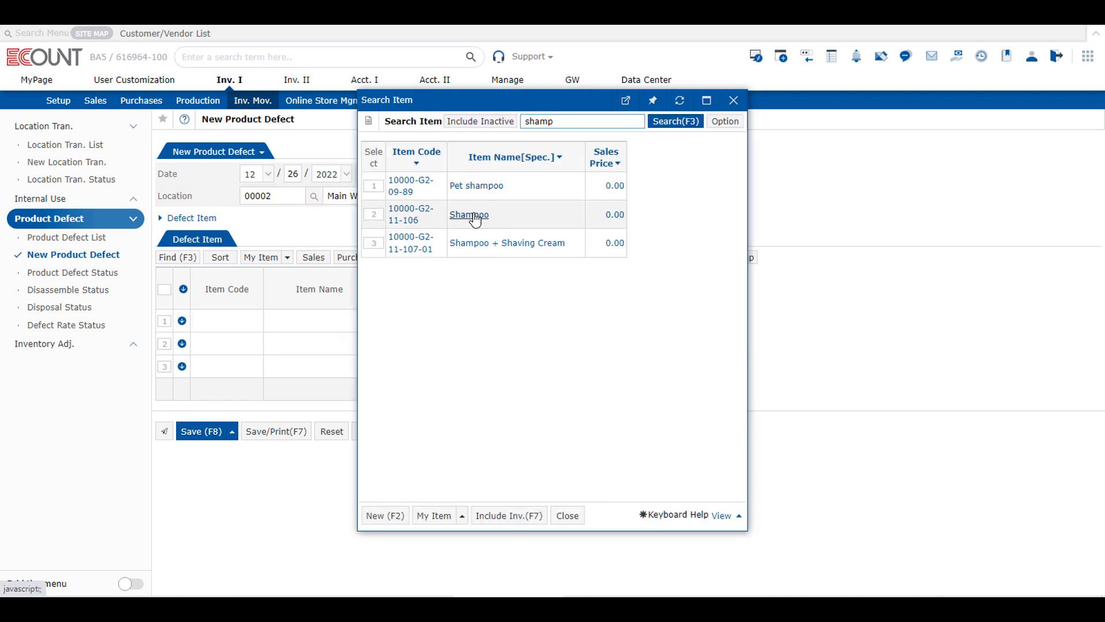
pyautogui.click(471, 215)
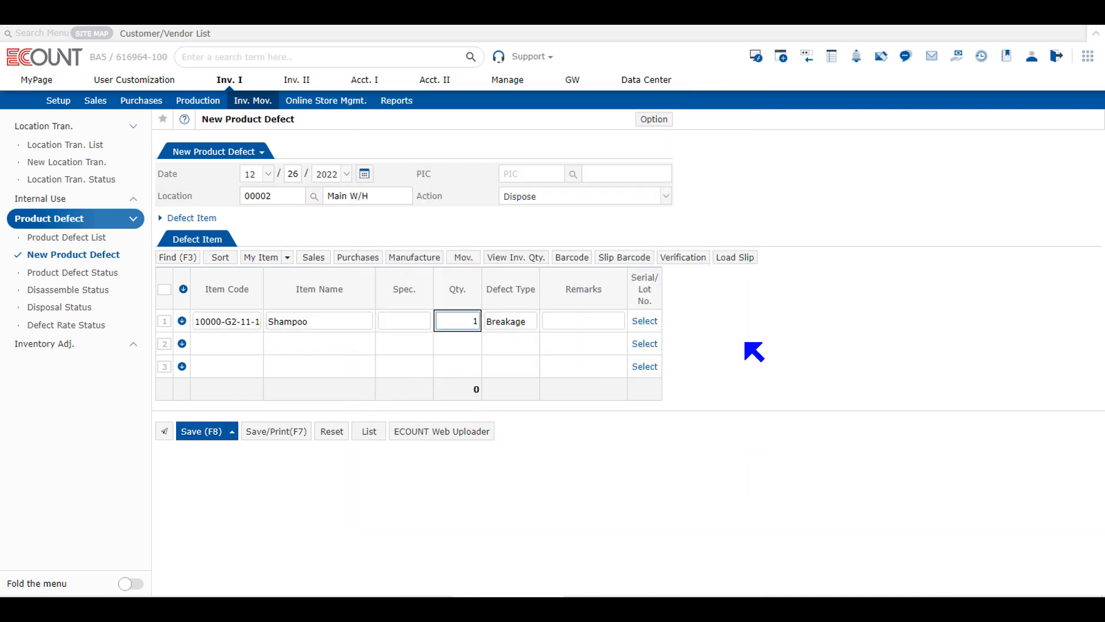
pyautogui.click(753, 344)
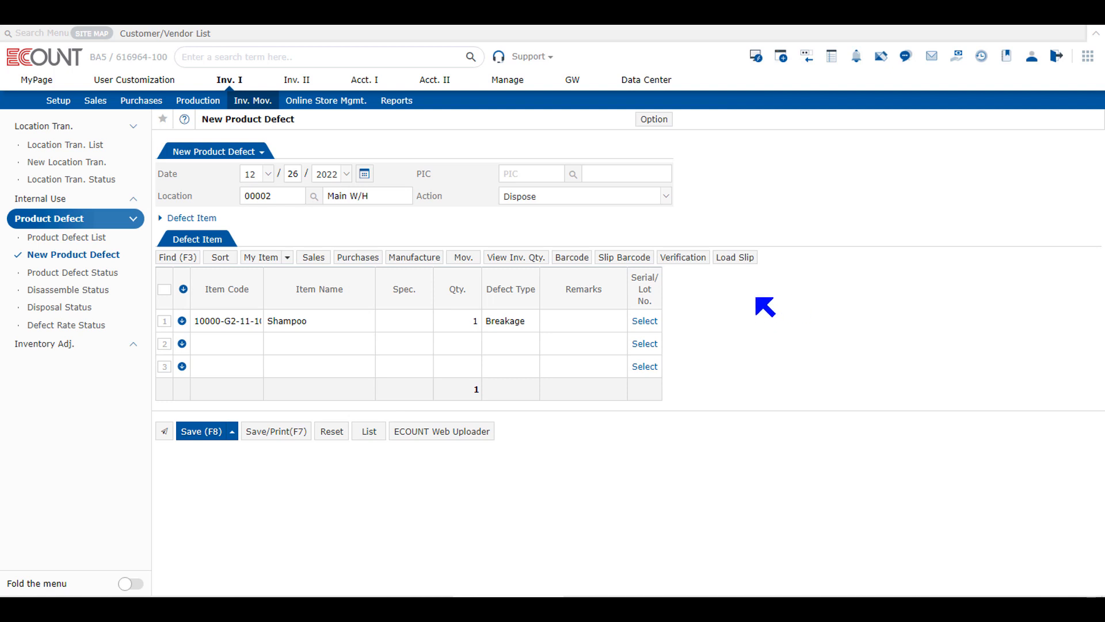
# - Select Breakage again as the Shampoo line's defect type and save the product defect slip
pyautogui.click(531, 336)
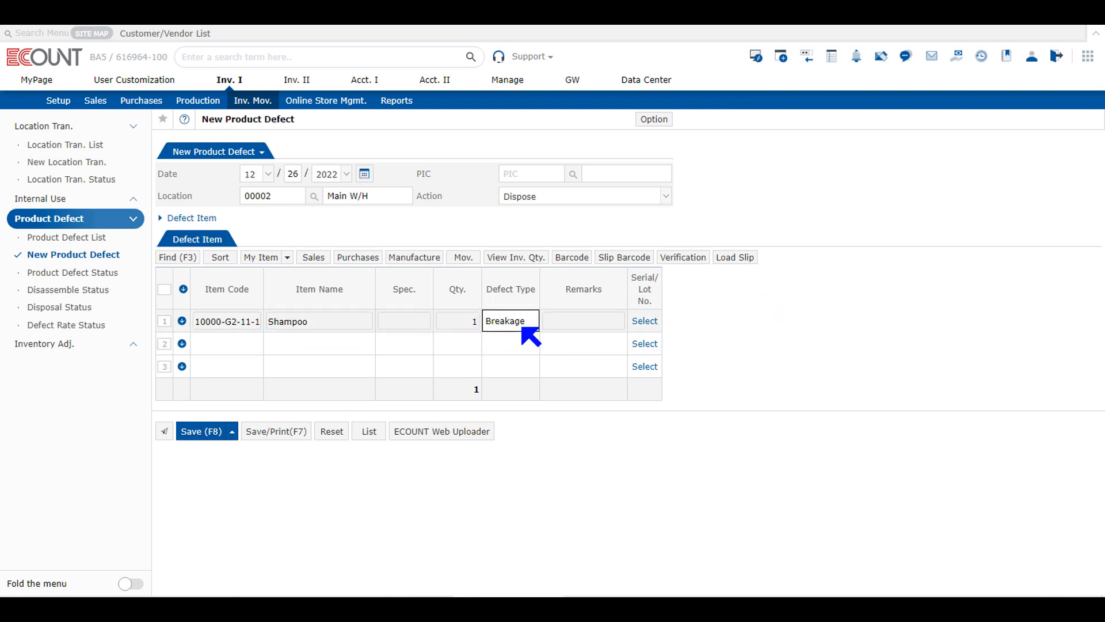
pyautogui.press('Return')
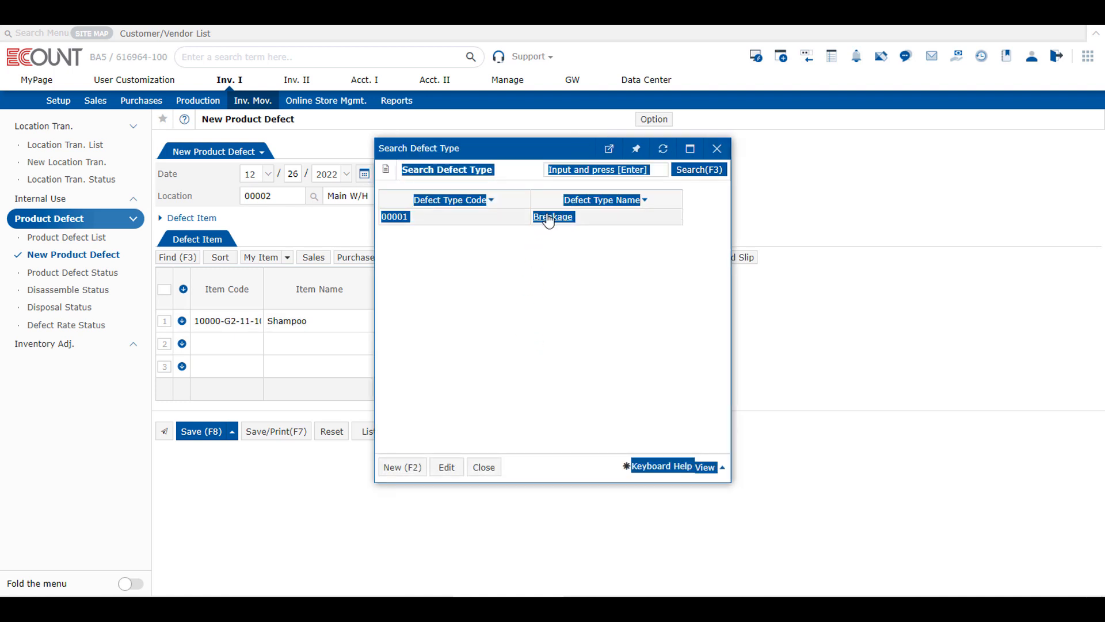
pyautogui.click(547, 217)
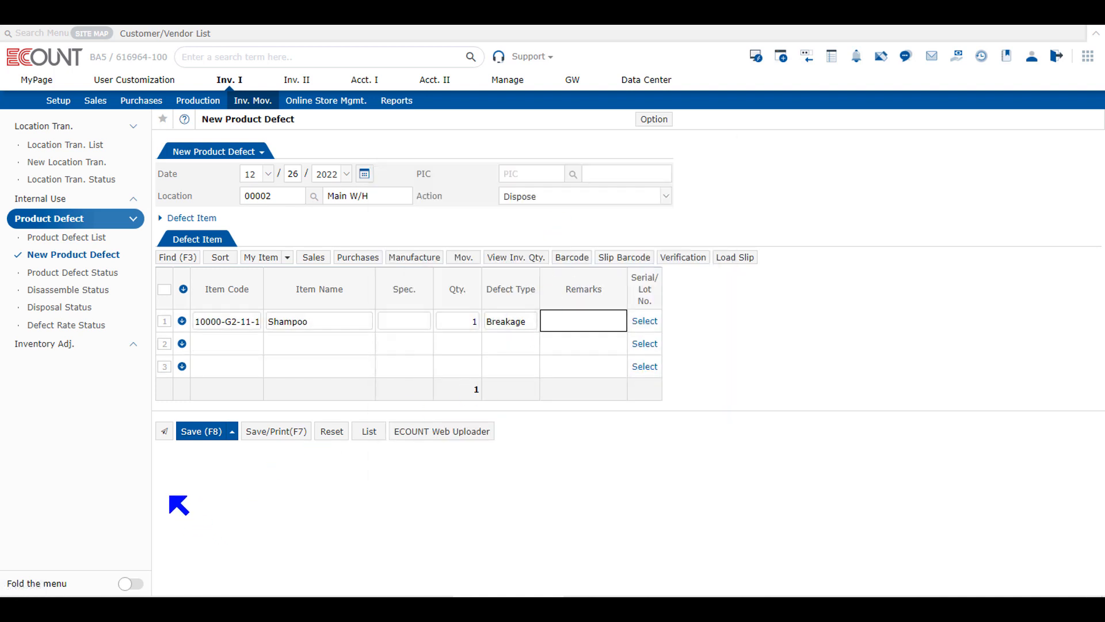
pyautogui.click(203, 433)
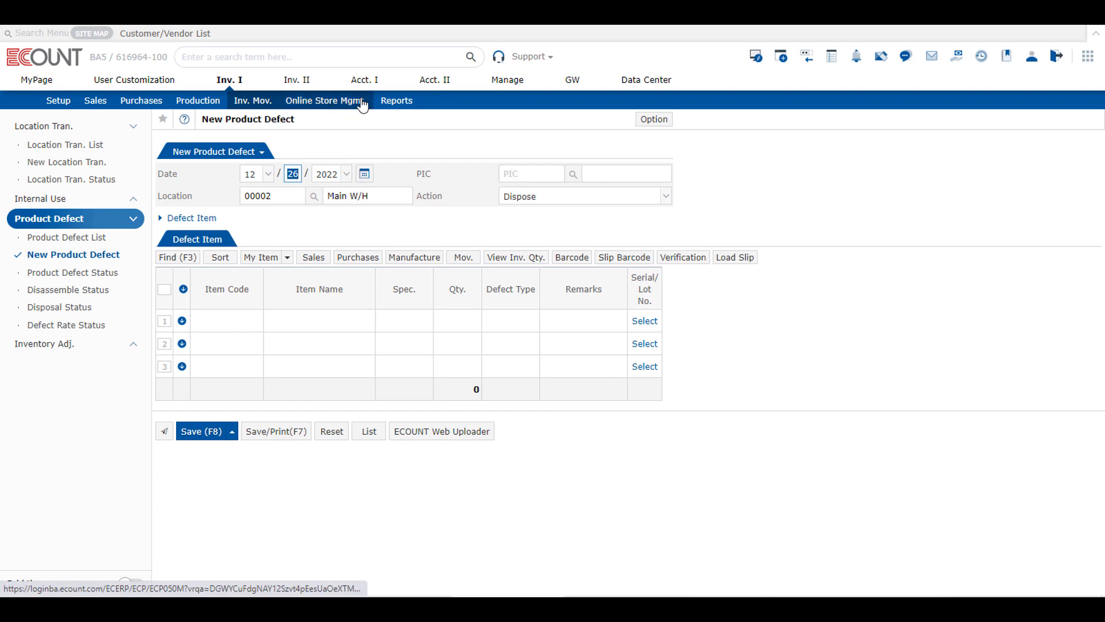
# - Run the Inv. Book report for the Shampoo item and examine the product defect entry and its decrease quantity
pyautogui.click(391, 101)
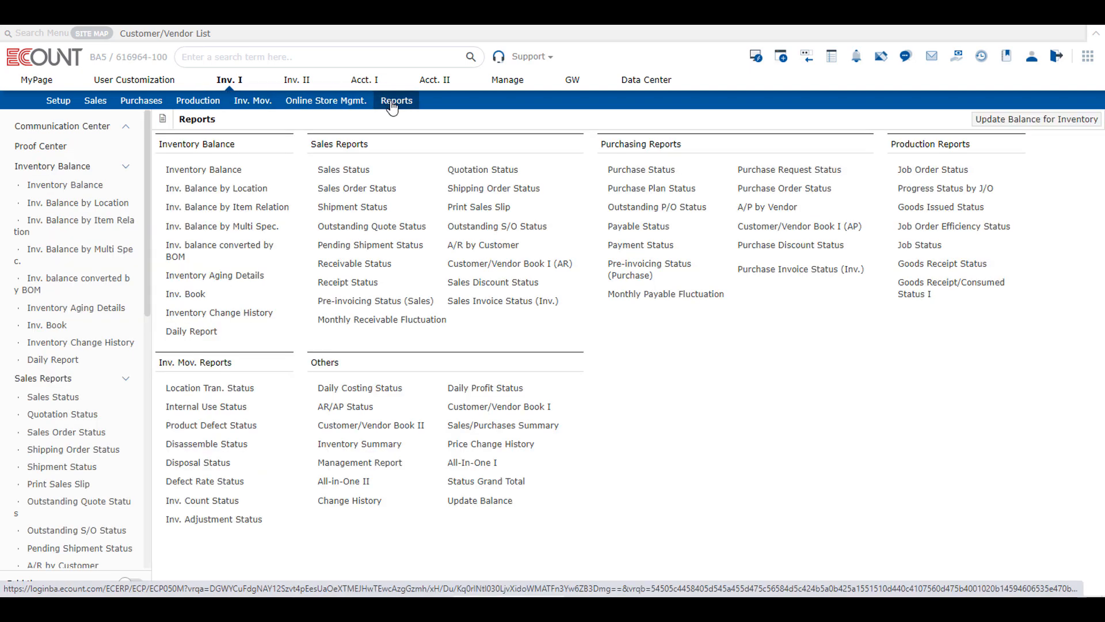
pyautogui.click(184, 295)
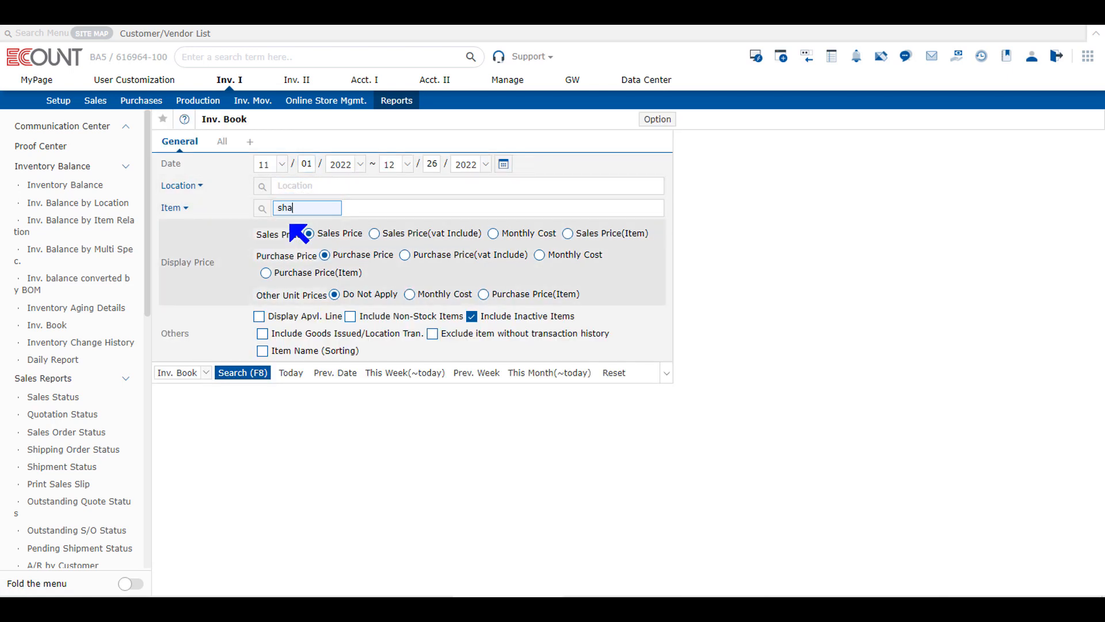
pyautogui.press('Return')
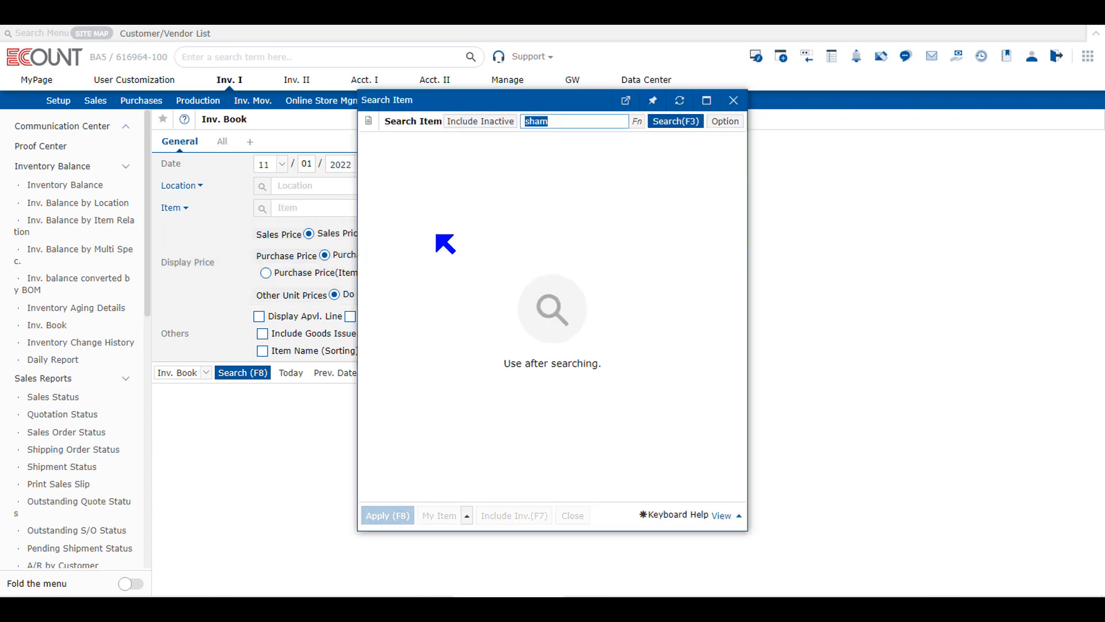
pyautogui.click(462, 214)
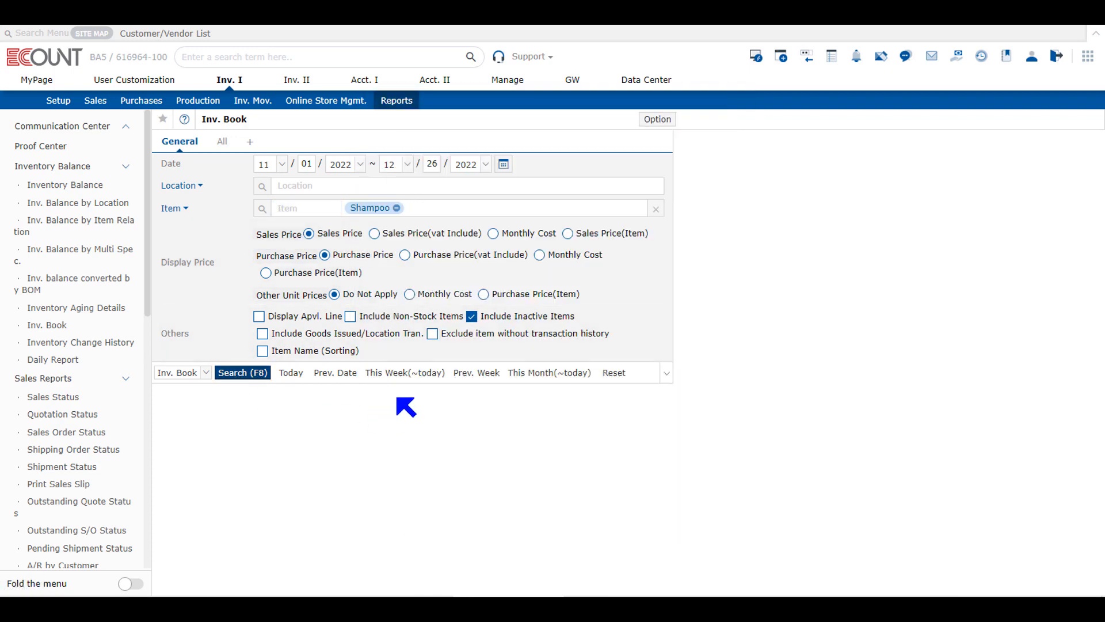
pyautogui.press('F8')
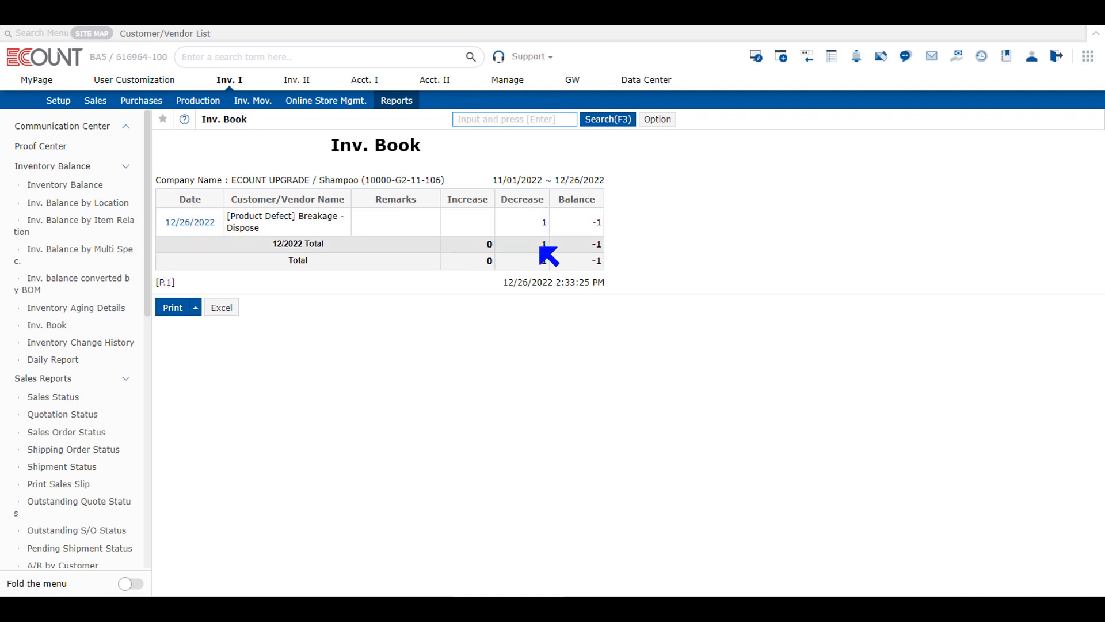
pyautogui.moveTo(229, 214); pyautogui.dragTo(303, 235)
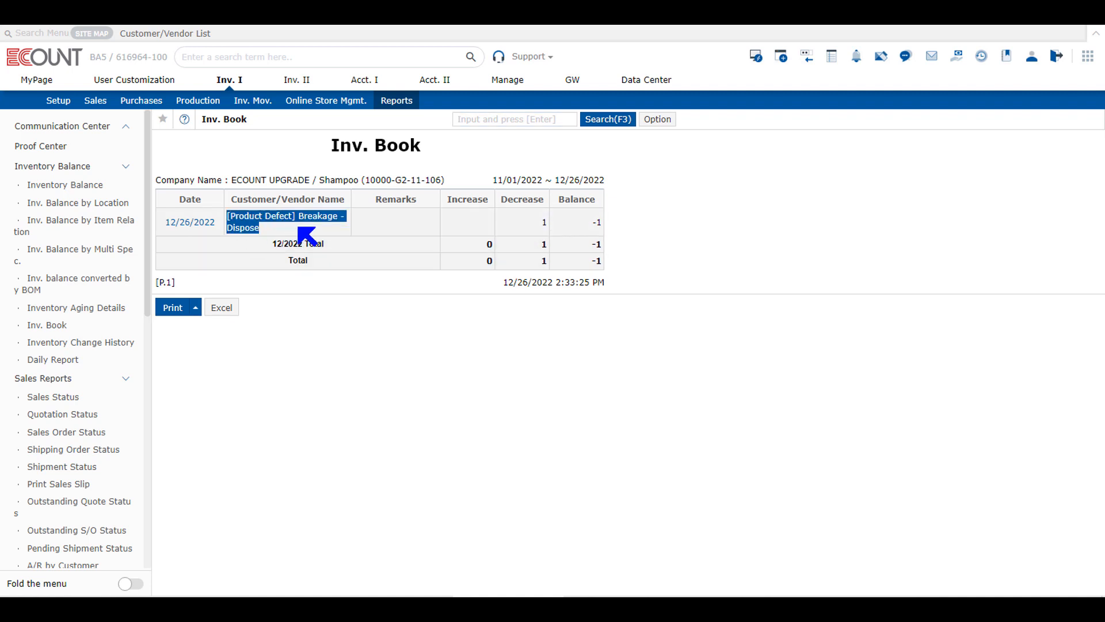
pyautogui.click(525, 225)
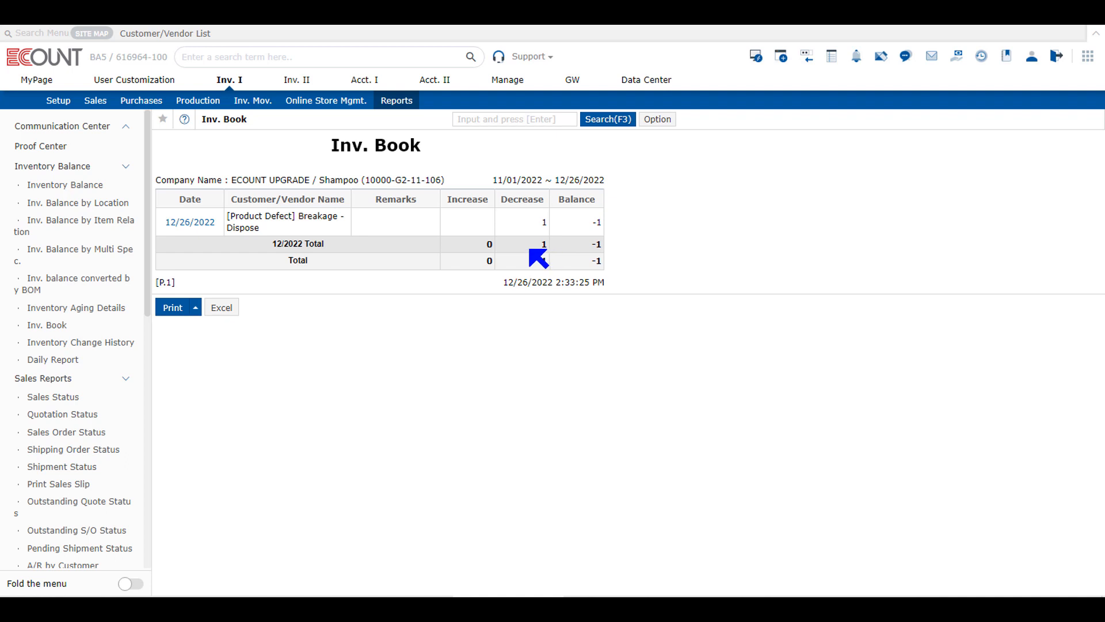
# - Run the Disposal Status report for product defects to review the disposed items
pyautogui.click(227, 81)
pyautogui.click(257, 108)
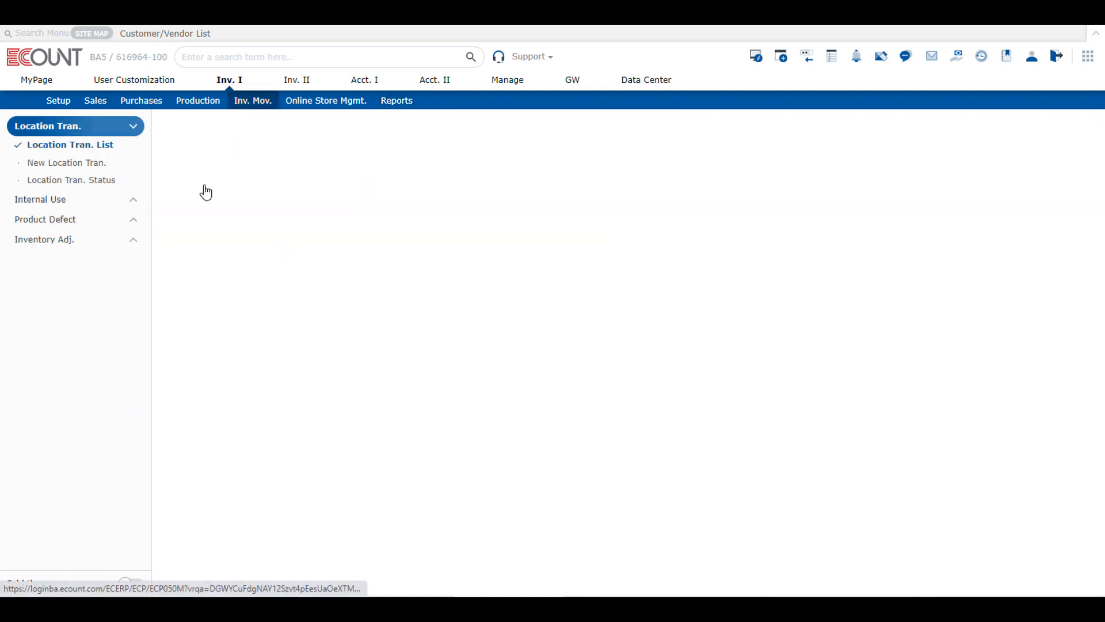
pyautogui.click(104, 222)
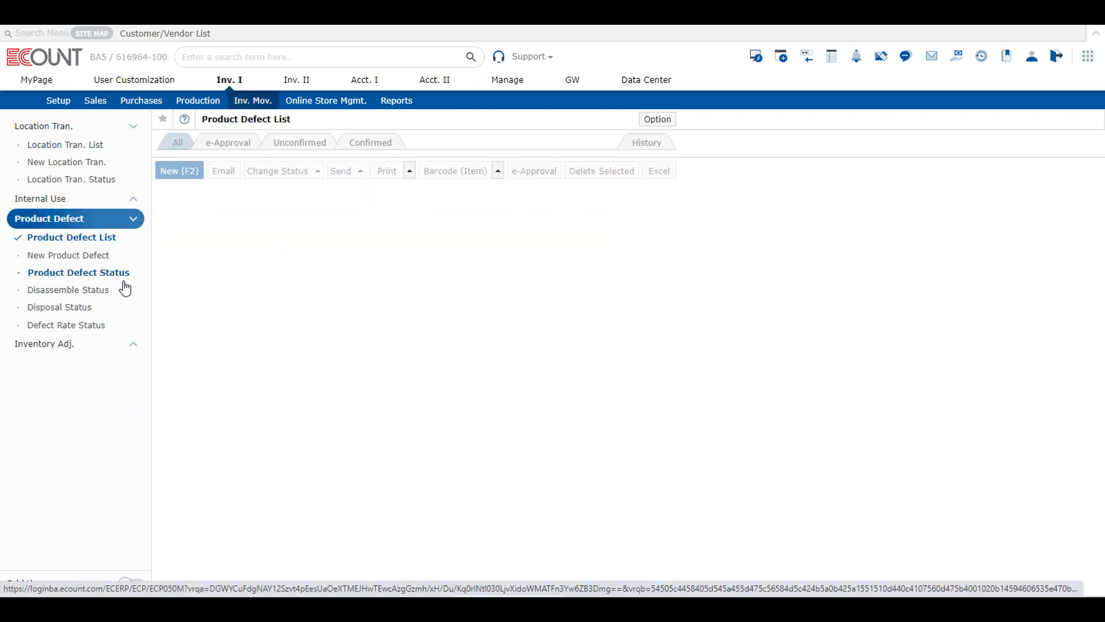
pyautogui.click(84, 311)
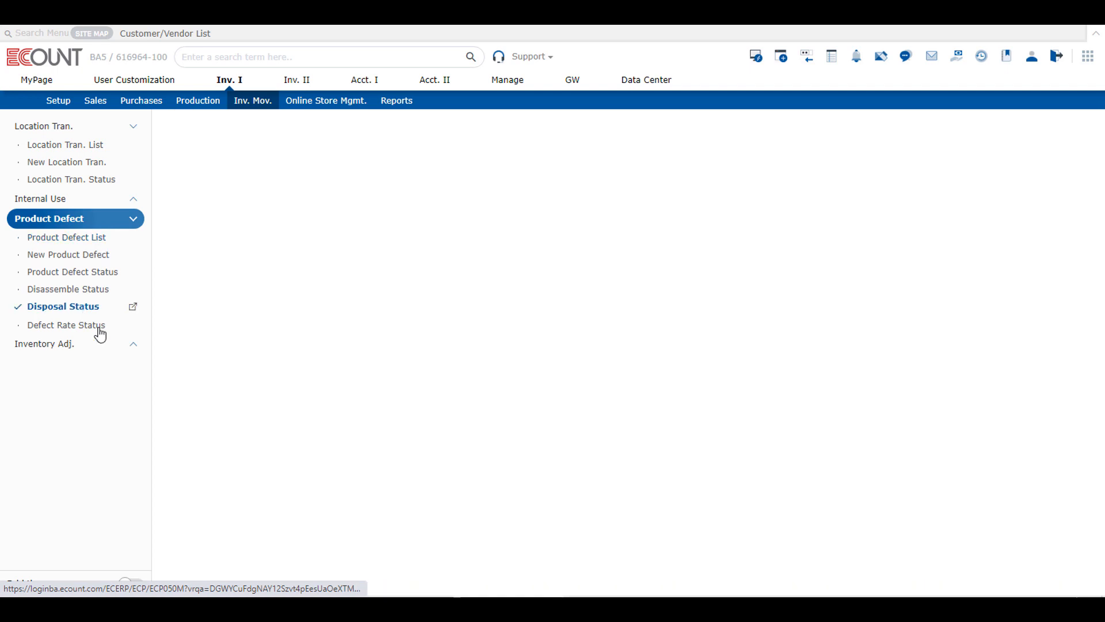
pyautogui.click(181, 411)
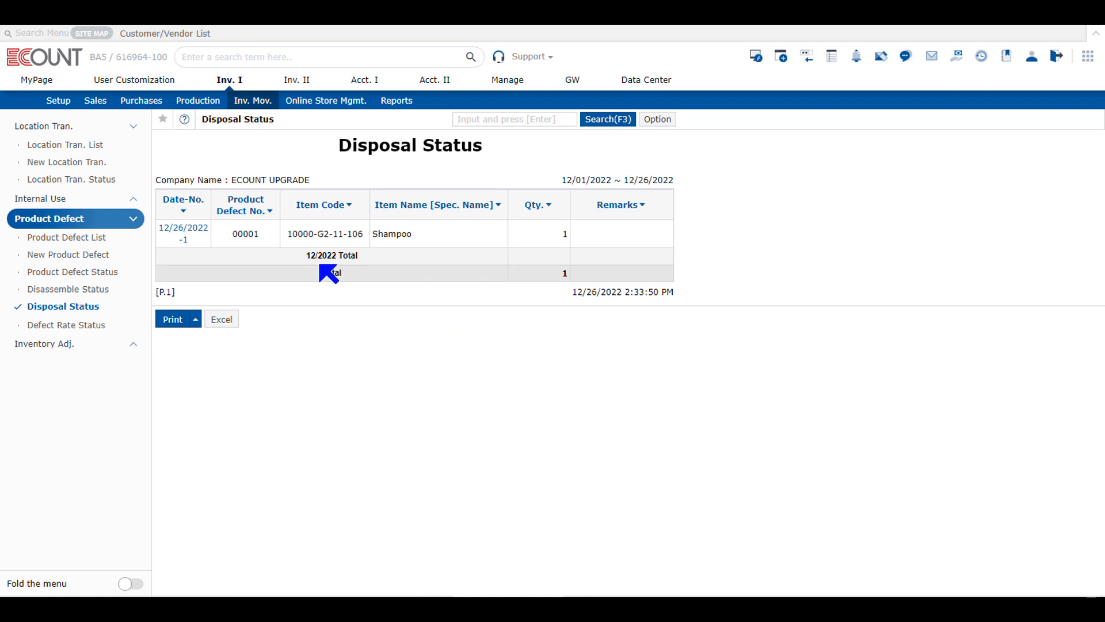
# - Start a new product defect slip with the Disassemble action and display its Normal Item lines
pyautogui.click(111, 262)
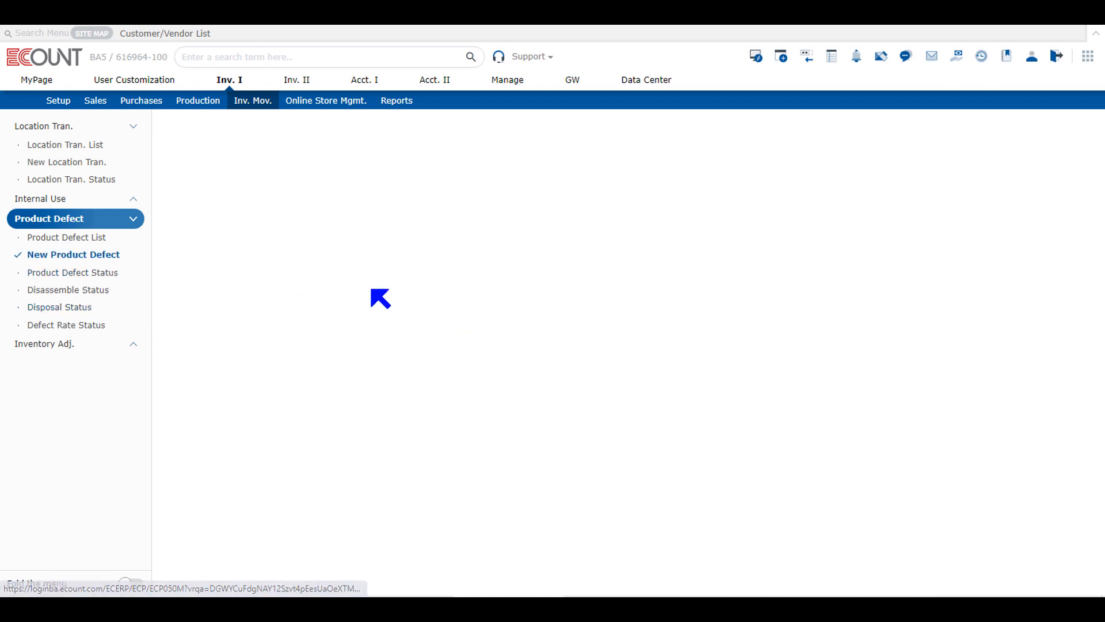
pyautogui.click(552, 206)
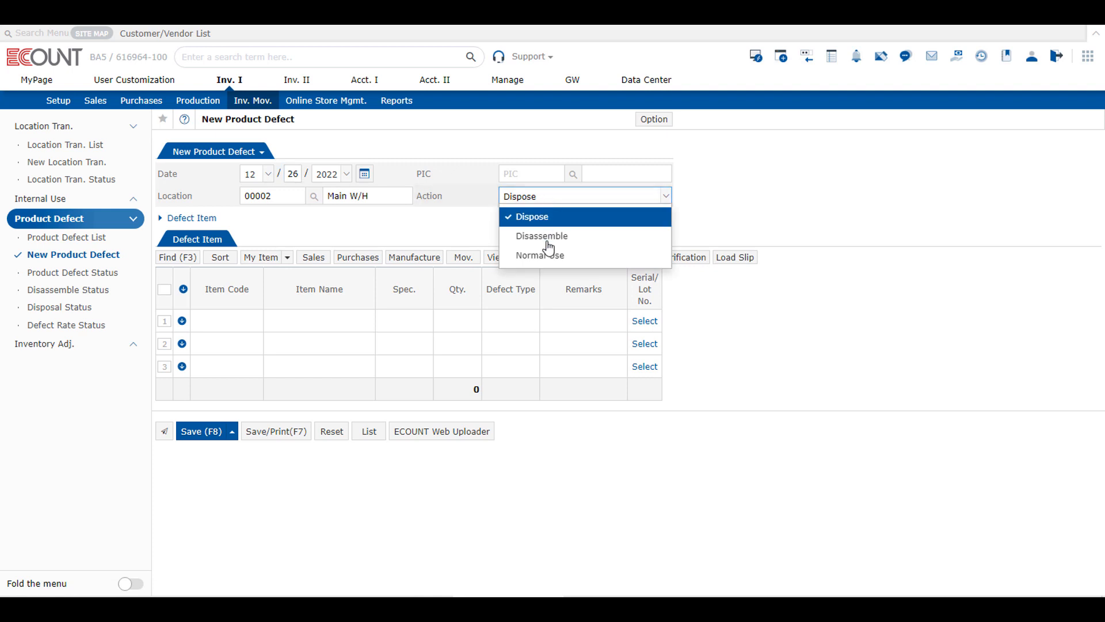
pyautogui.click(551, 236)
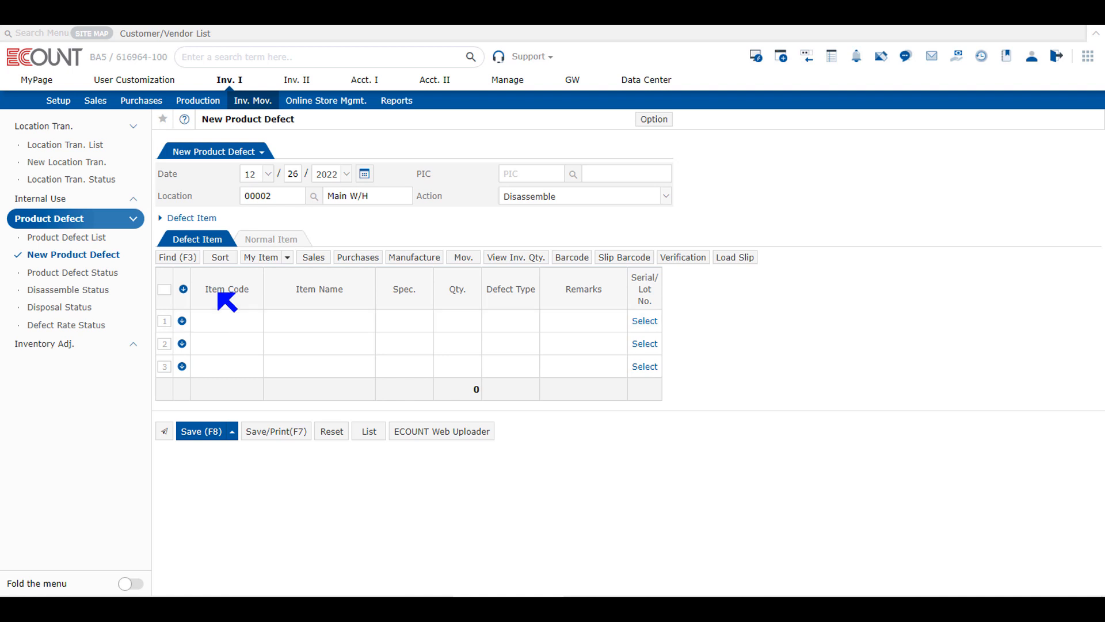
pyautogui.click(277, 245)
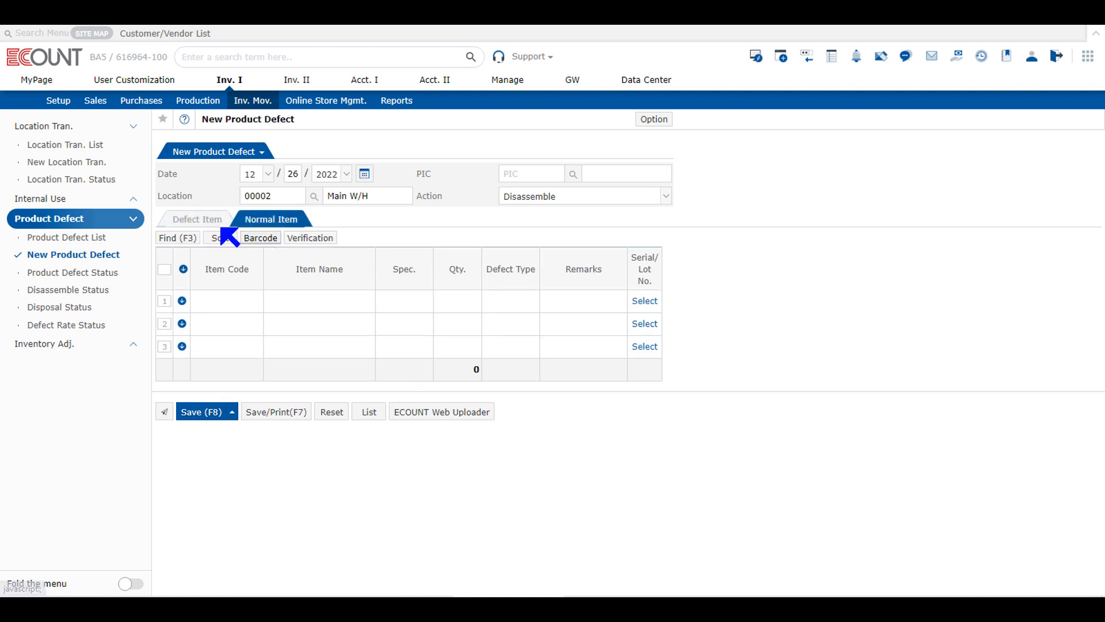
# - Compare the slip's Defect Item and Normal Item sections and its layout under the Dispose and Disassemble actions
pyautogui.click(213, 223)
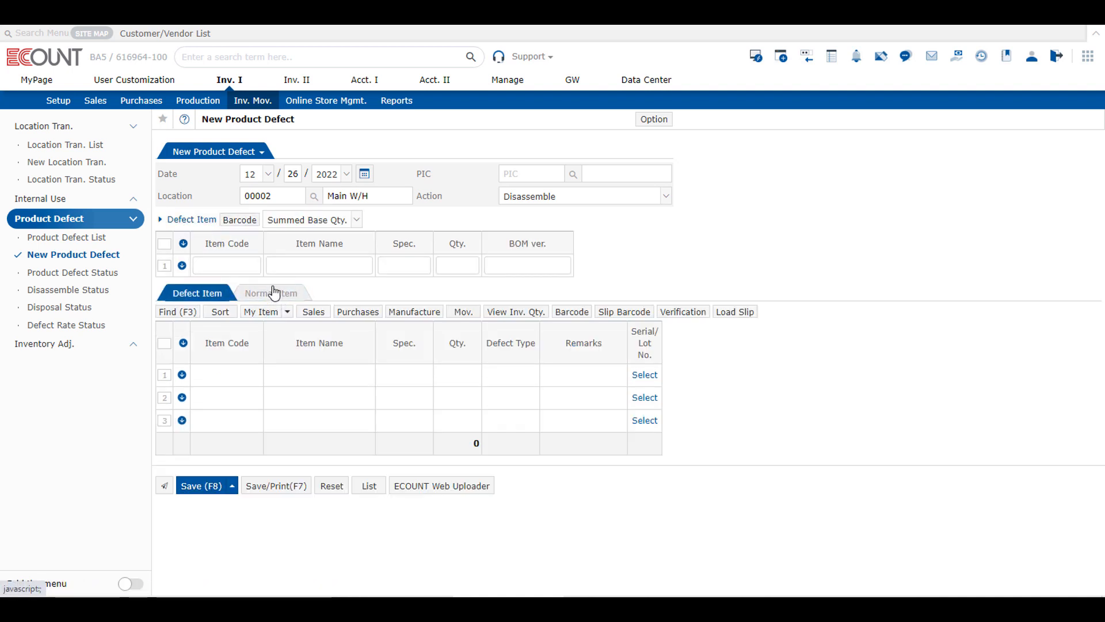
pyautogui.click(274, 295)
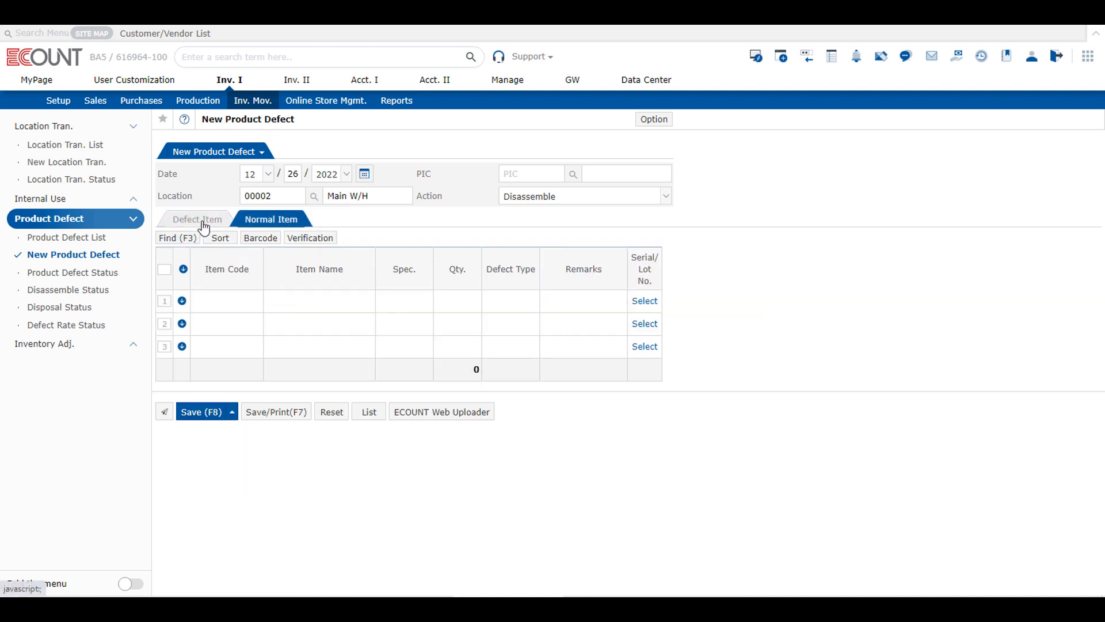
pyautogui.click(514, 197)
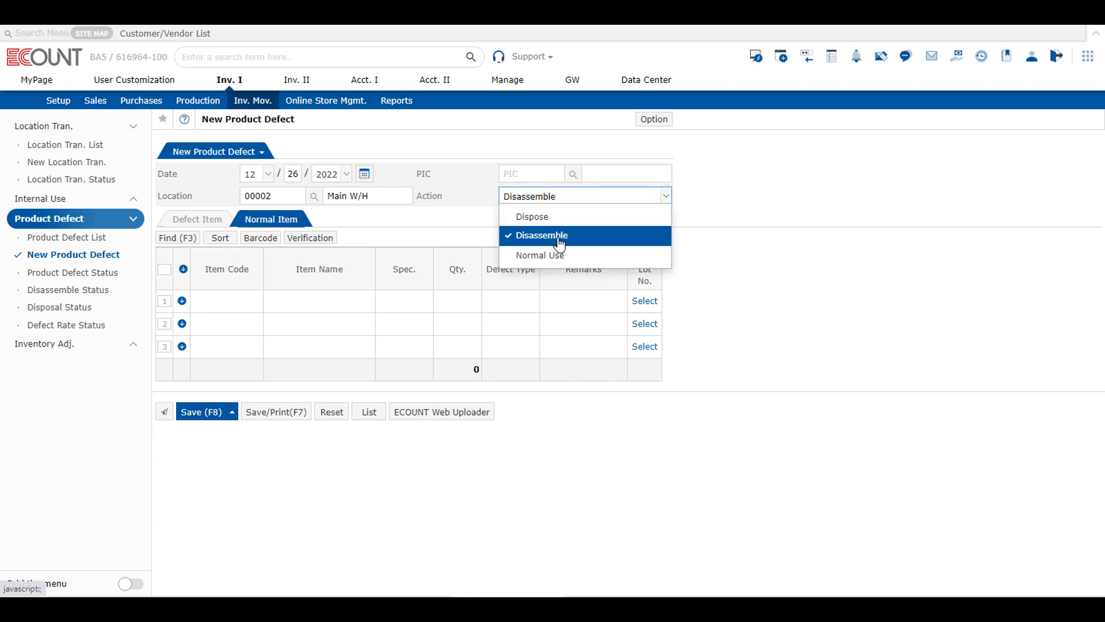
pyautogui.click(561, 244)
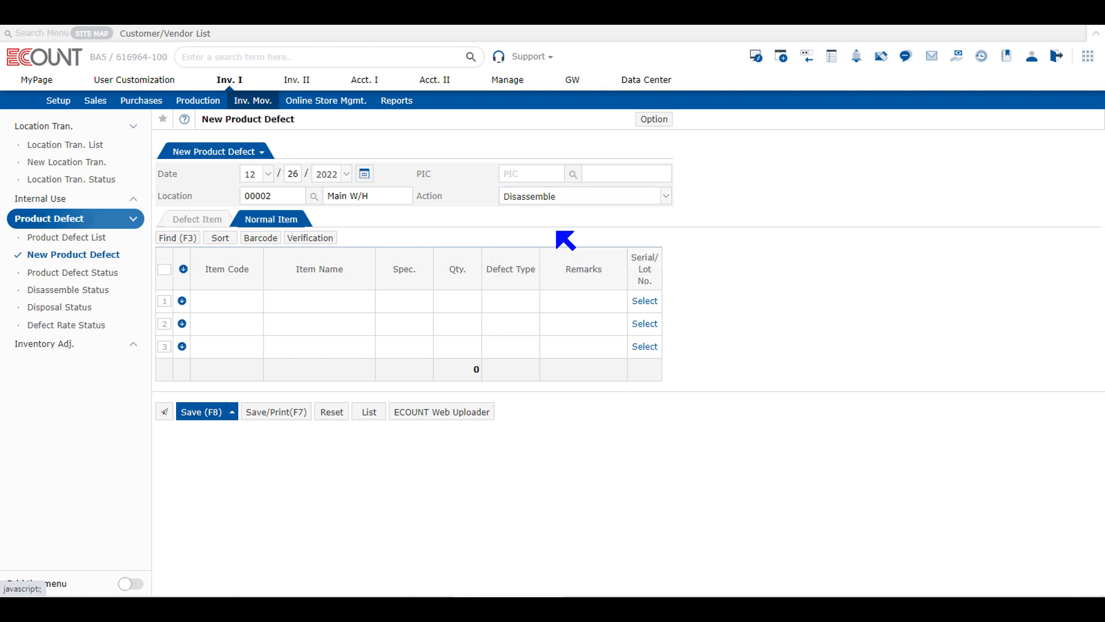
pyautogui.click(518, 199)
pyautogui.click(529, 217)
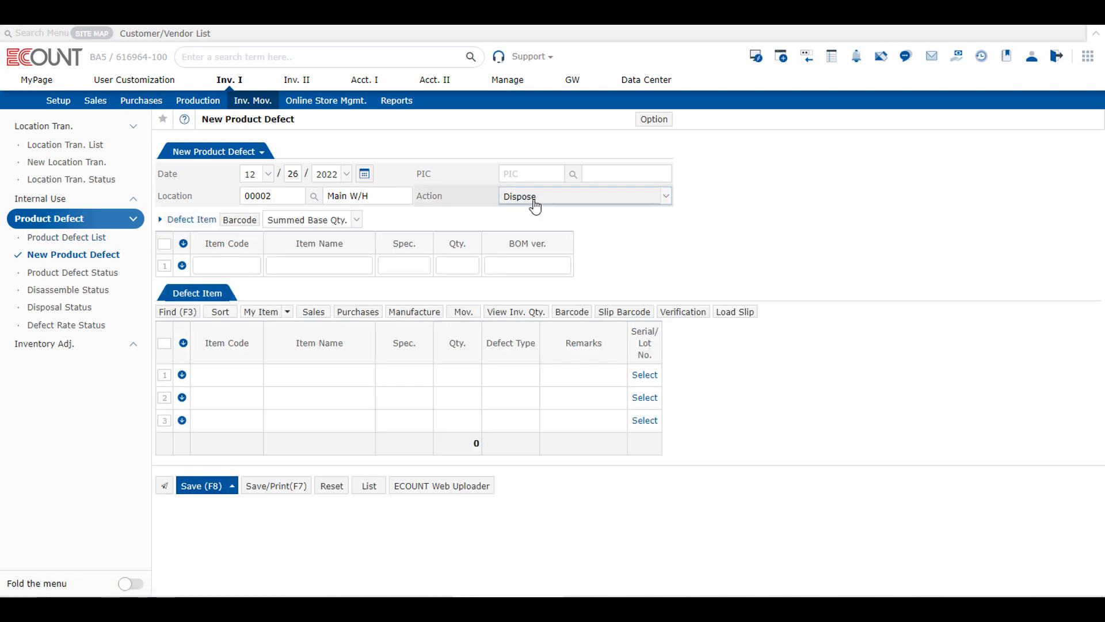
pyautogui.click(533, 198)
pyautogui.click(527, 235)
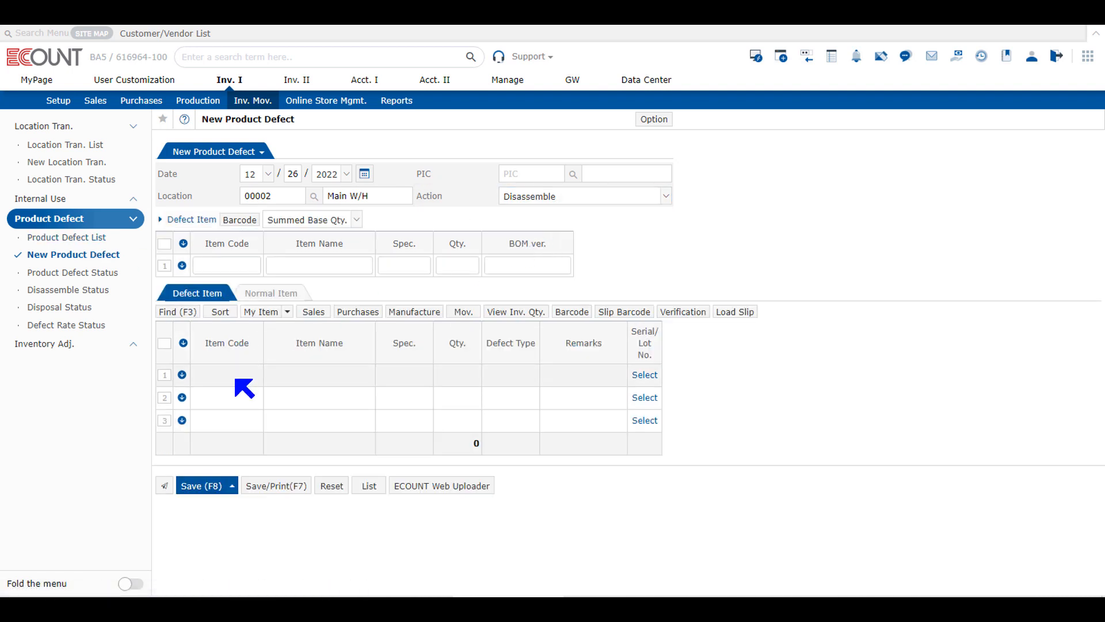
# - Start a fresh product defect slip with the Disassemble action and Factory (00001) as its location
pyautogui.click(95, 254)
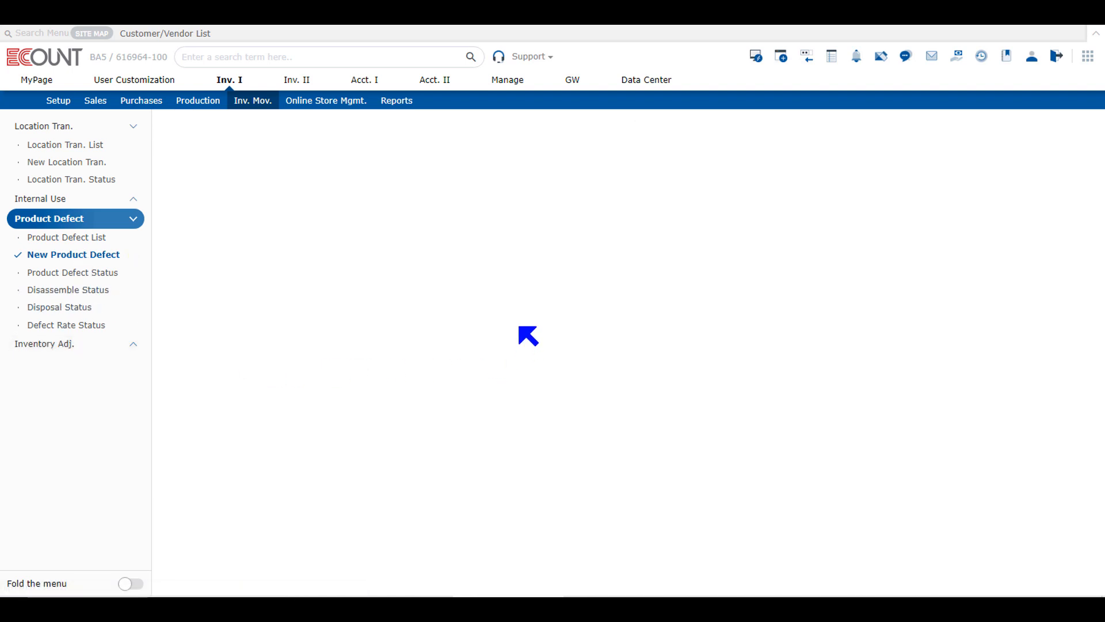
pyautogui.click(561, 199)
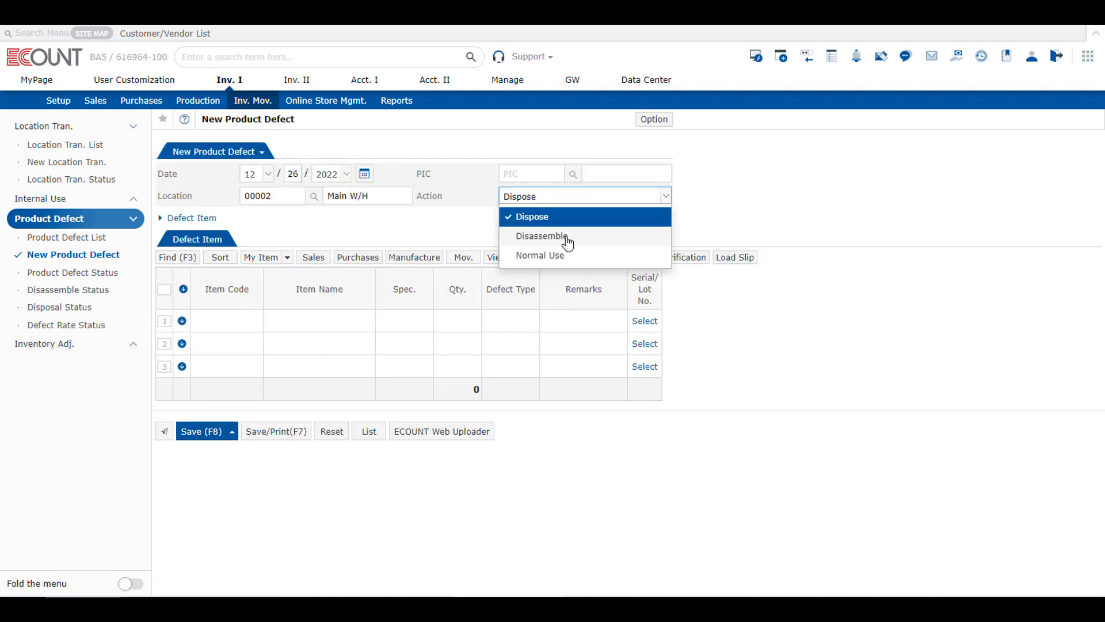
pyautogui.click(567, 239)
pyautogui.click(222, 323)
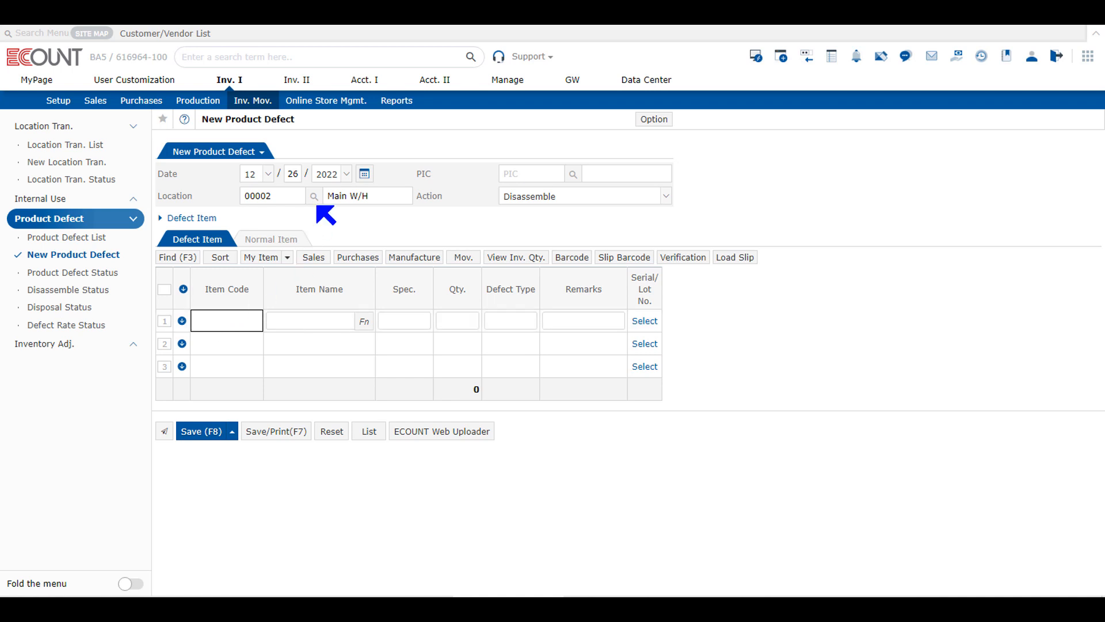
pyautogui.click(313, 197)
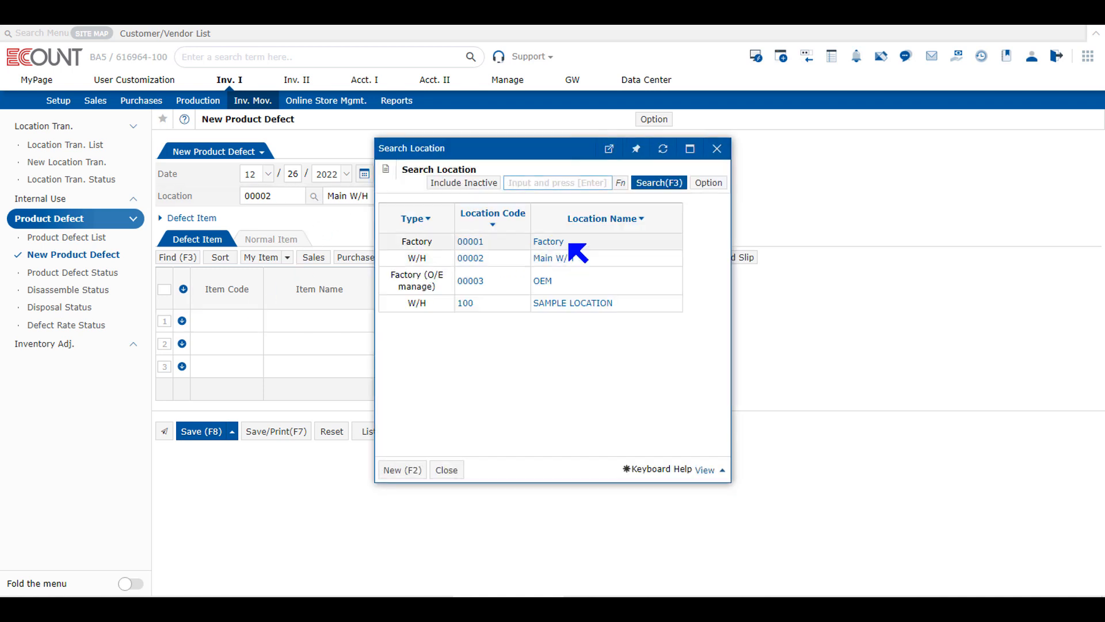
pyautogui.click(555, 244)
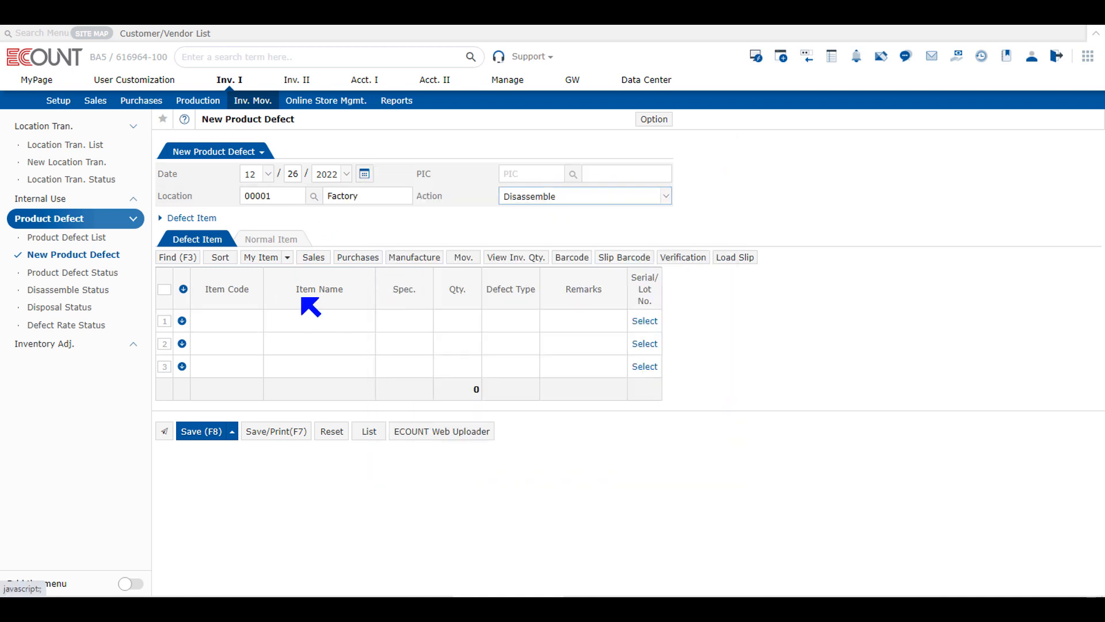
# - Add Beef Barbecue Pizza (packed) as the defect item with quantity 33 and defect type Breakage
pyautogui.click(213, 315)
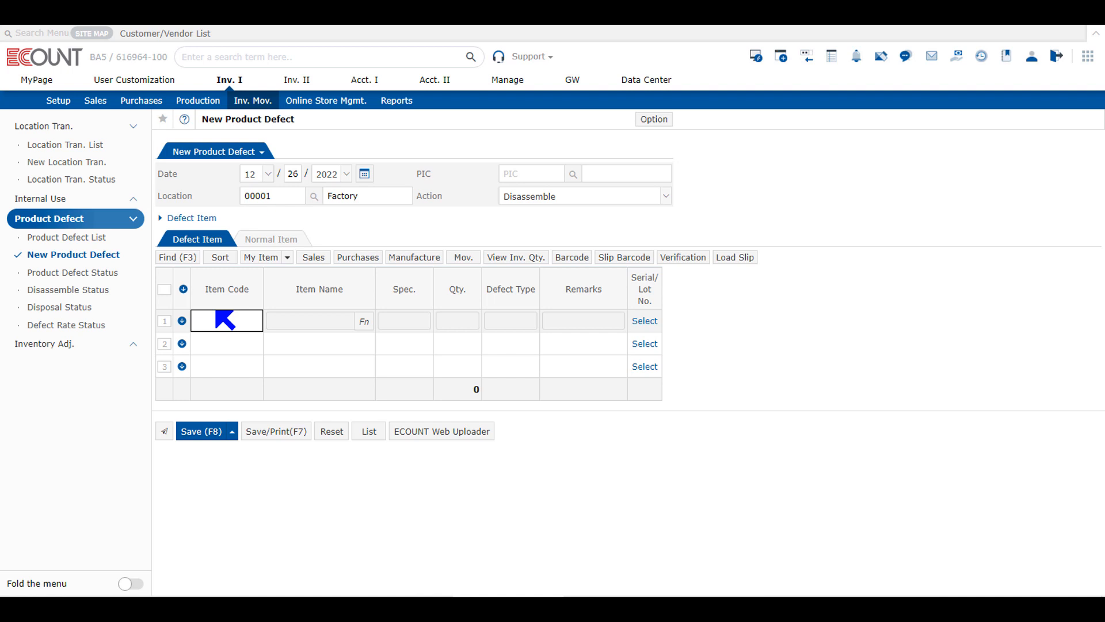
pyautogui.write('barb')
pyautogui.press('Return')
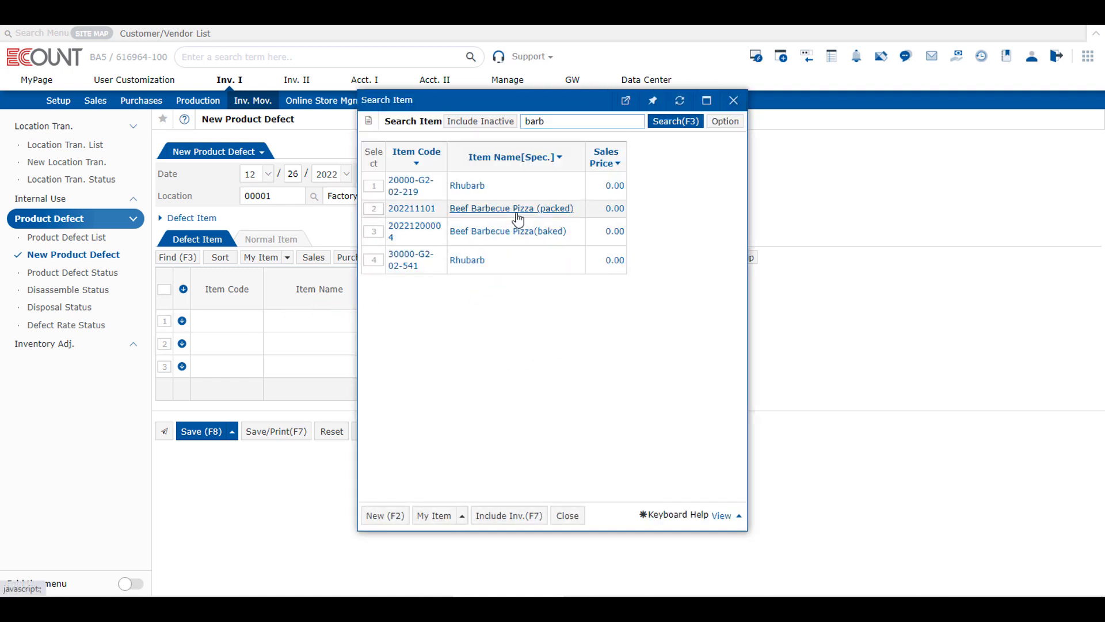
pyautogui.click(514, 212)
pyautogui.click(468, 320)
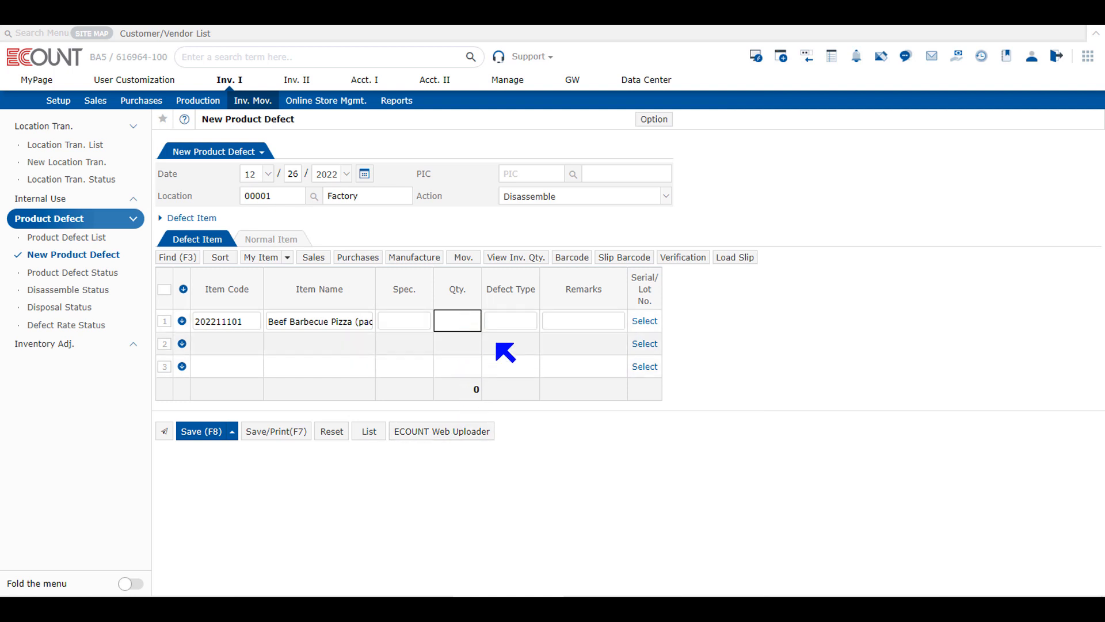
pyautogui.write('33')
pyautogui.doubleClick(509, 320)
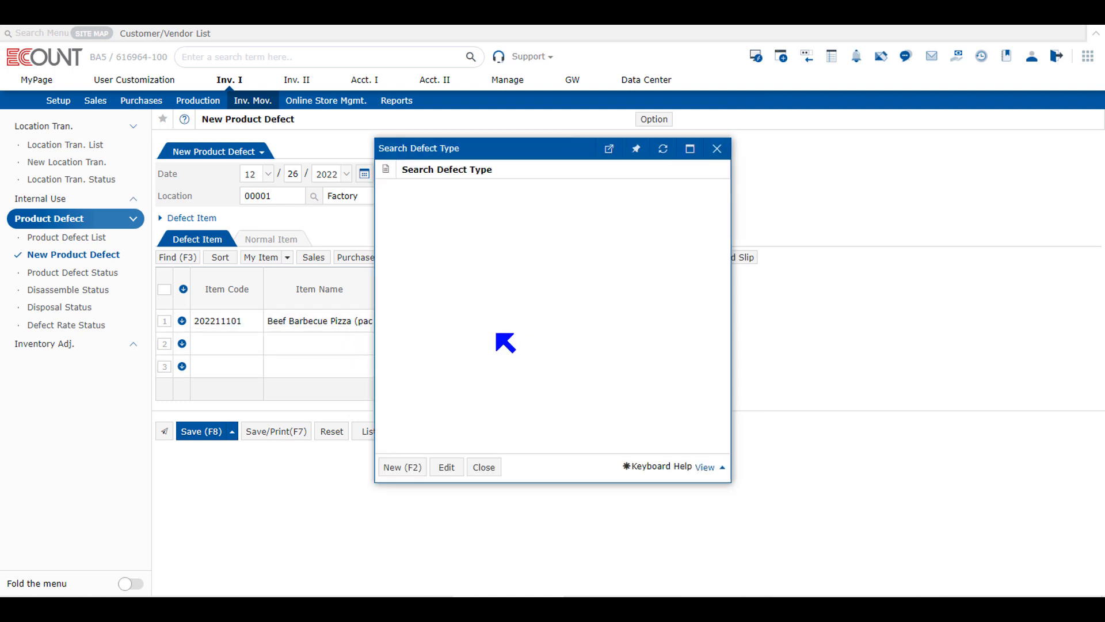
pyautogui.click(554, 215)
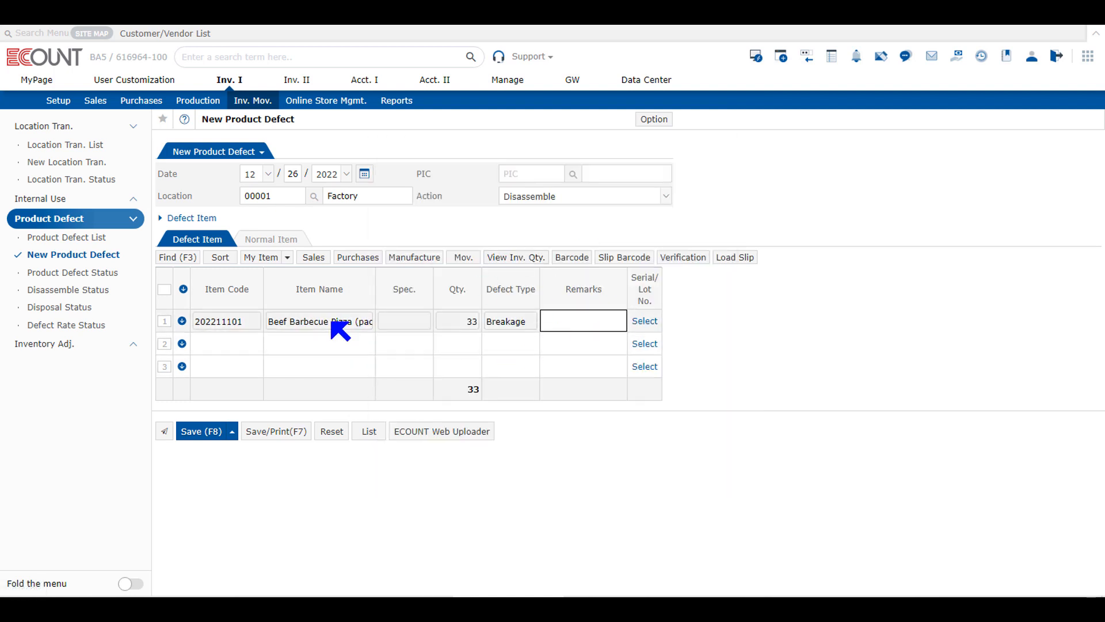
# - Apply the BOM at level All to fill the Normal Item lines and review the listed components
pyautogui.click(271, 239)
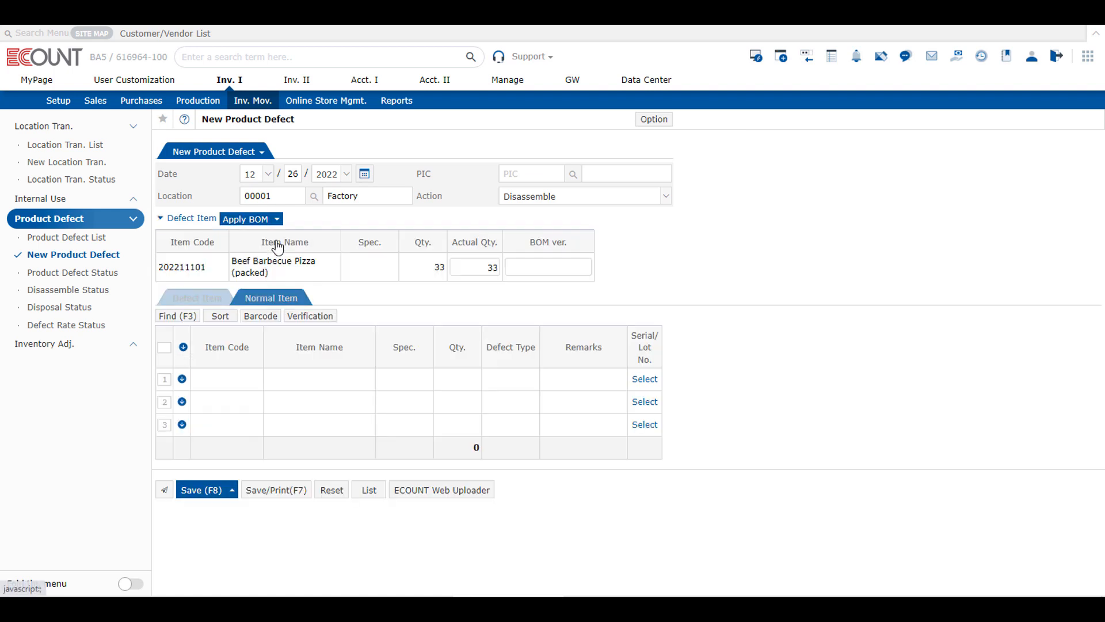
pyautogui.click(246, 221)
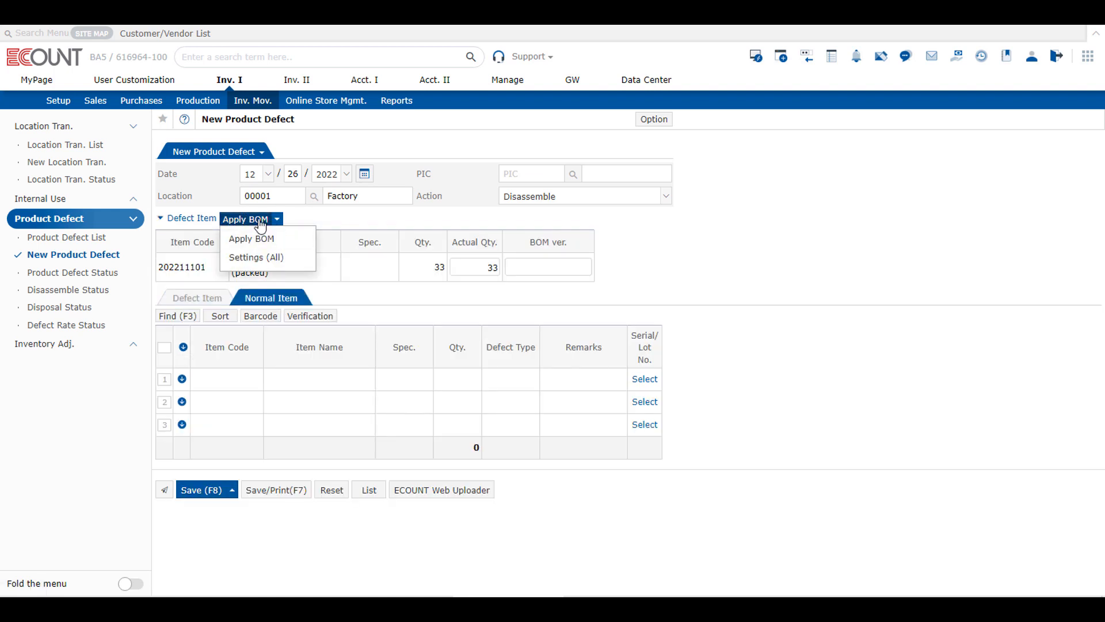
pyautogui.click(261, 225)
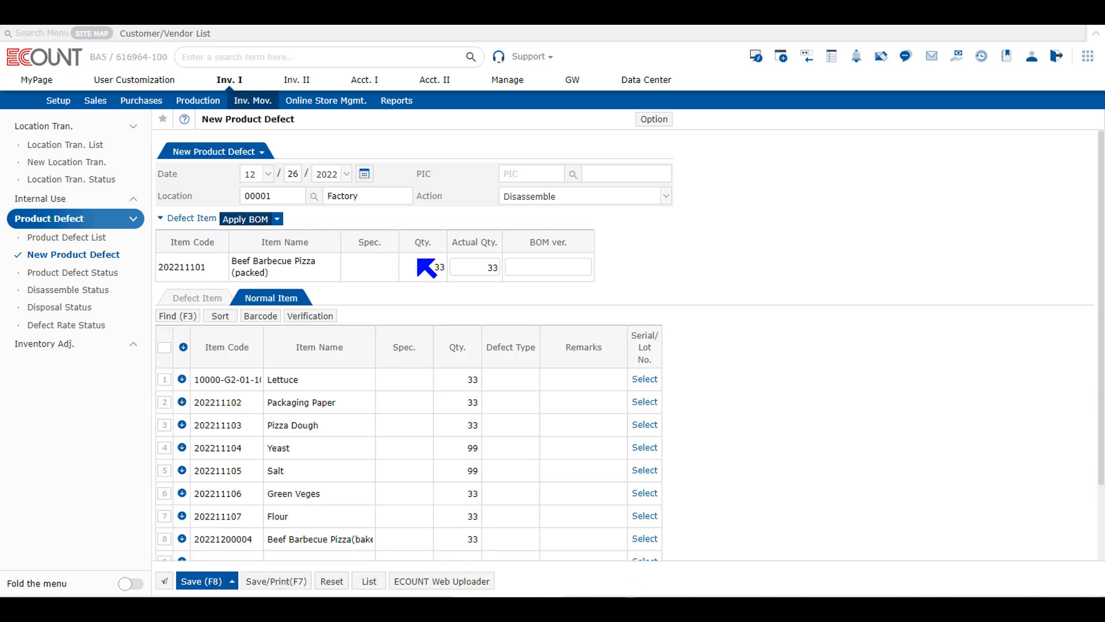
pyautogui.scroll(-2, 415, 443)
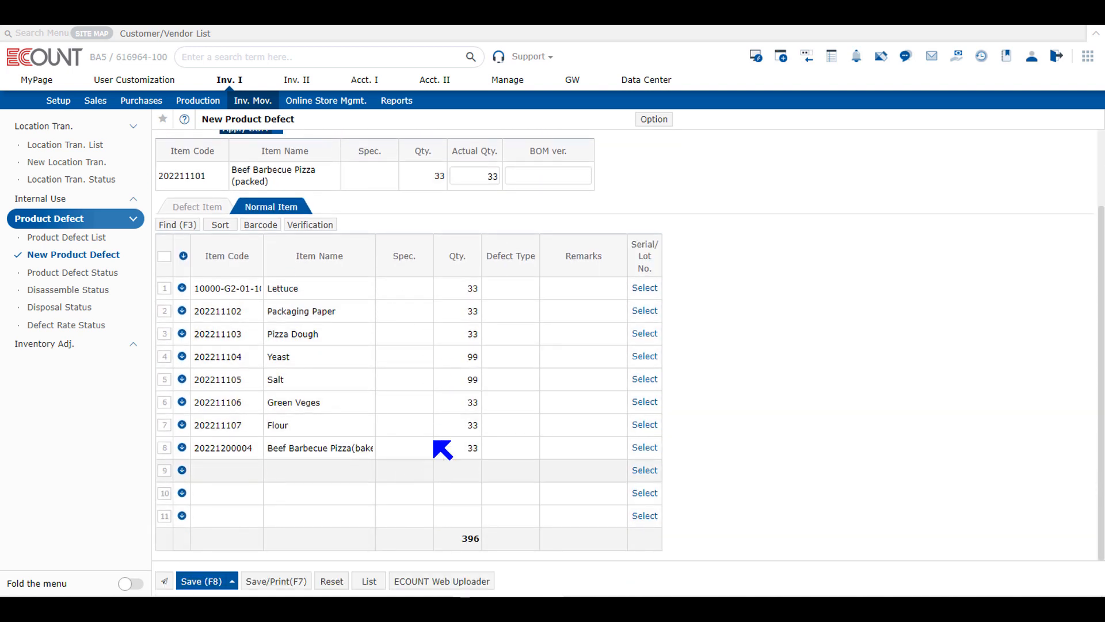
pyautogui.scroll(2, 446, 397)
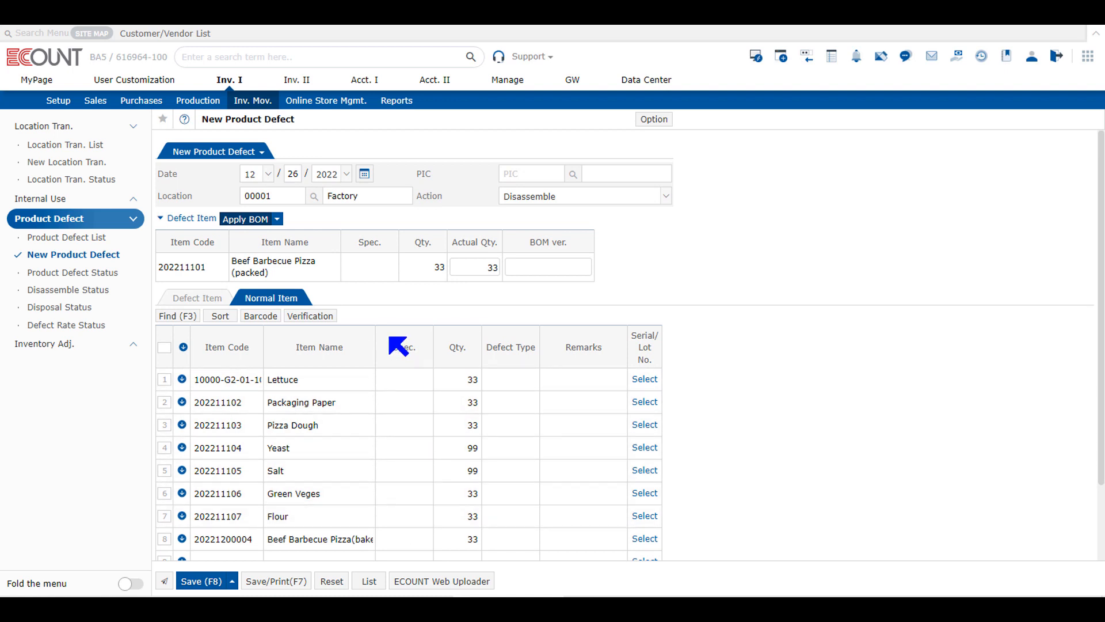
# - Set the Apply BOM level to Step 1, save the settings and reapply the BOM to the Normal Item lines
pyautogui.click(247, 221)
pyautogui.click(255, 259)
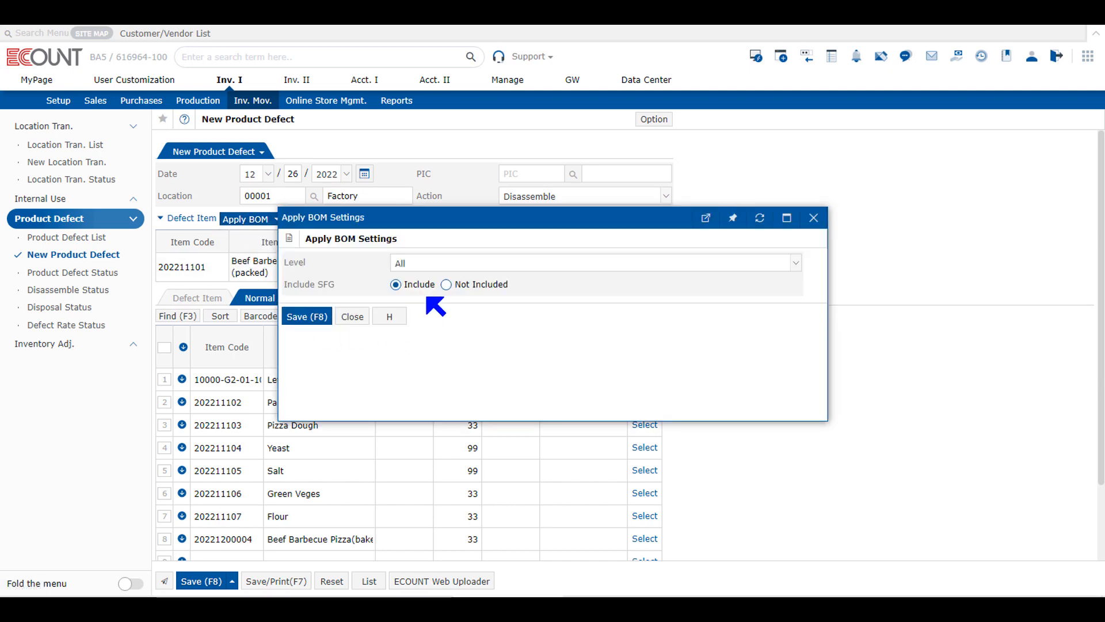
pyautogui.click(432, 263)
pyautogui.click(438, 281)
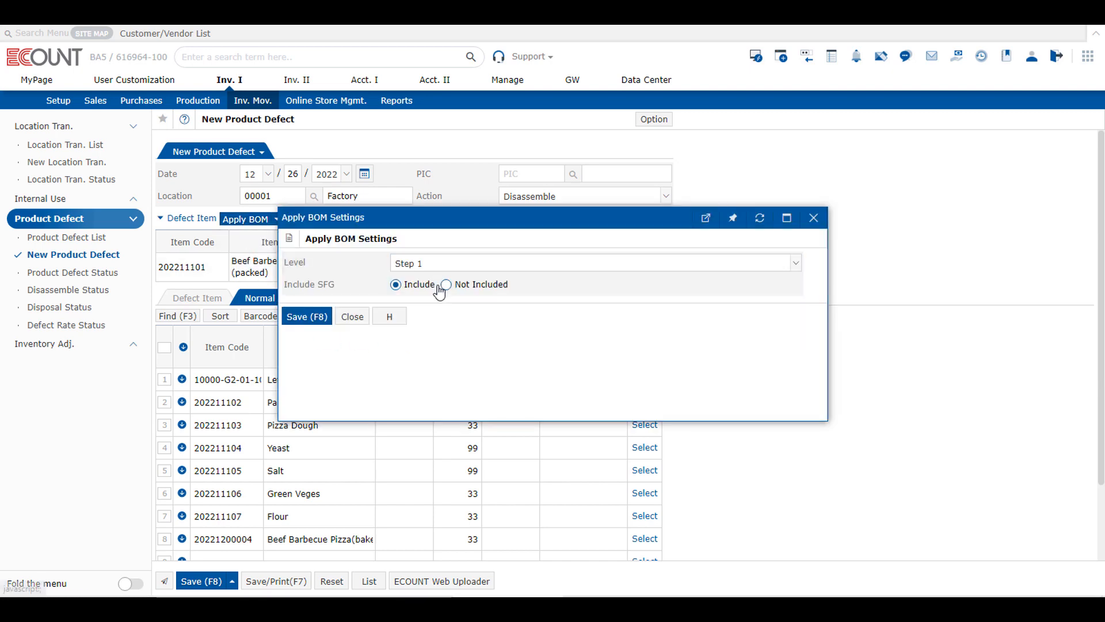
pyautogui.click(303, 317)
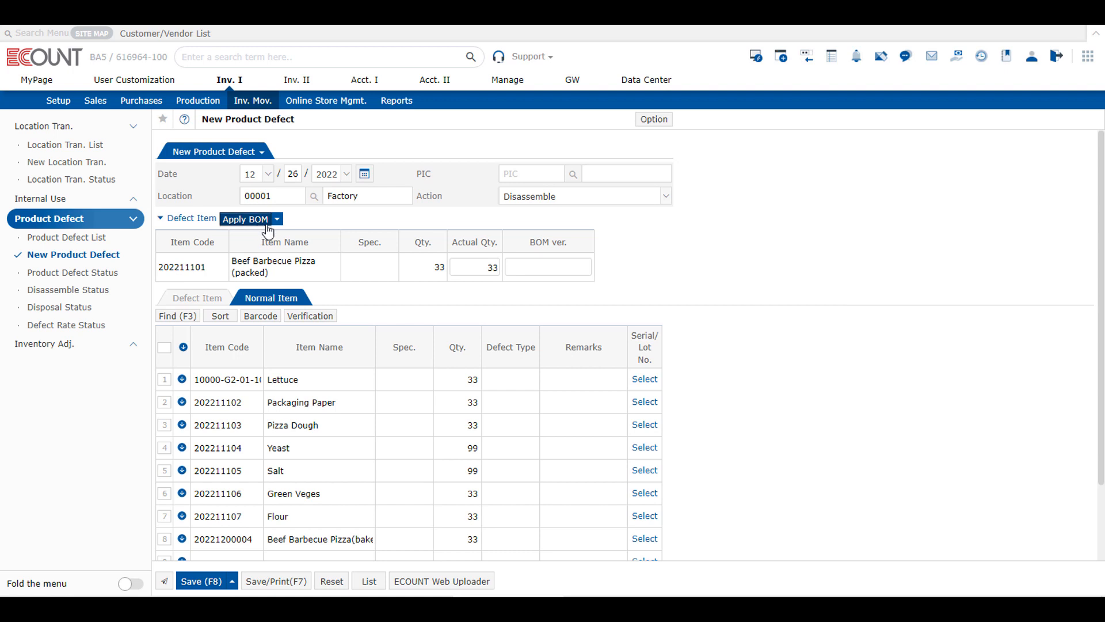
pyautogui.click(266, 224)
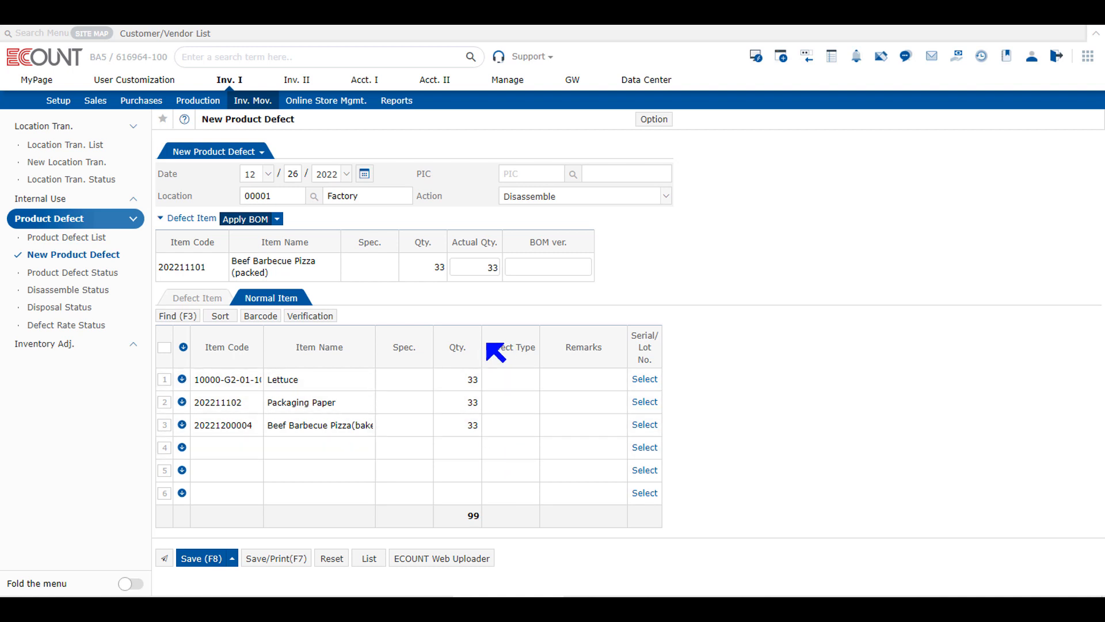
# - Set the Apply BOM level to All with Include SFG on Include and save the settings
pyautogui.click(276, 219)
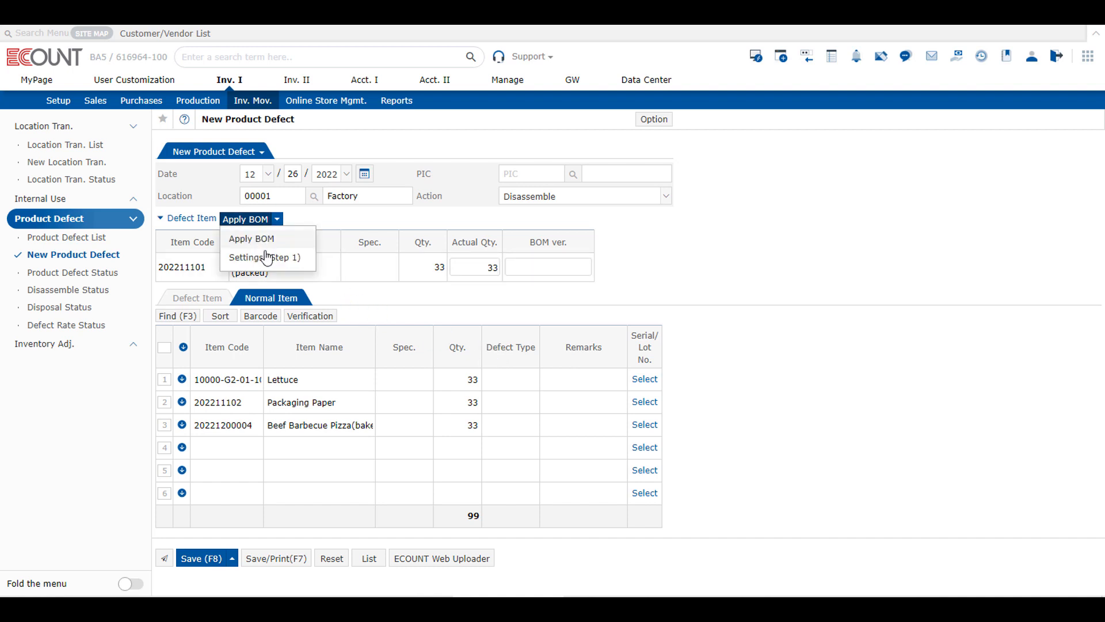
pyautogui.click(248, 256)
pyautogui.click(461, 288)
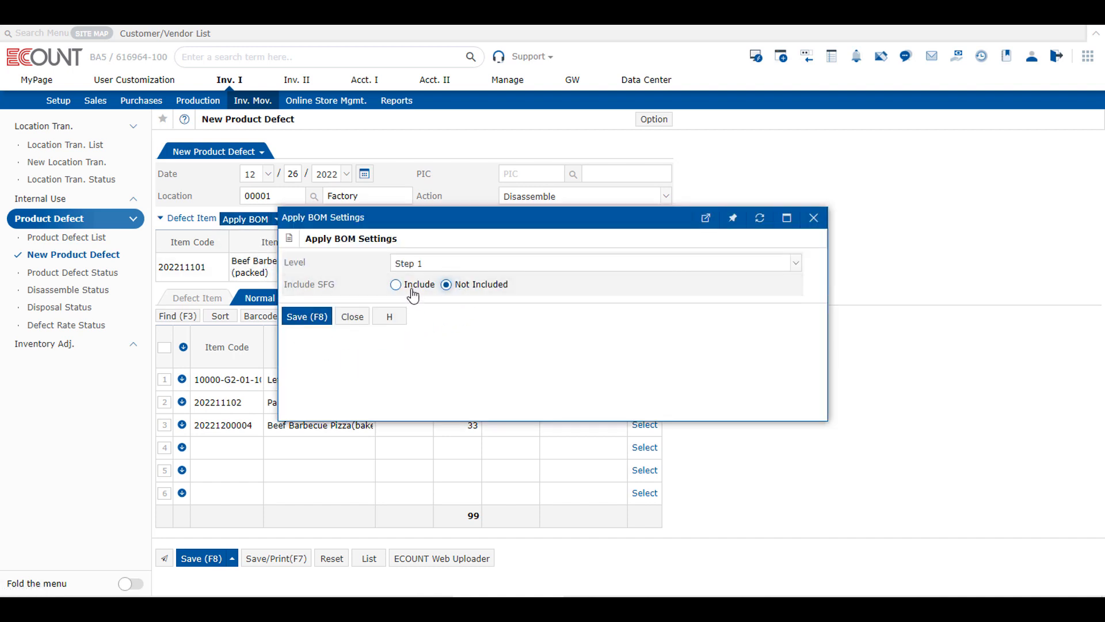
pyautogui.click(408, 290)
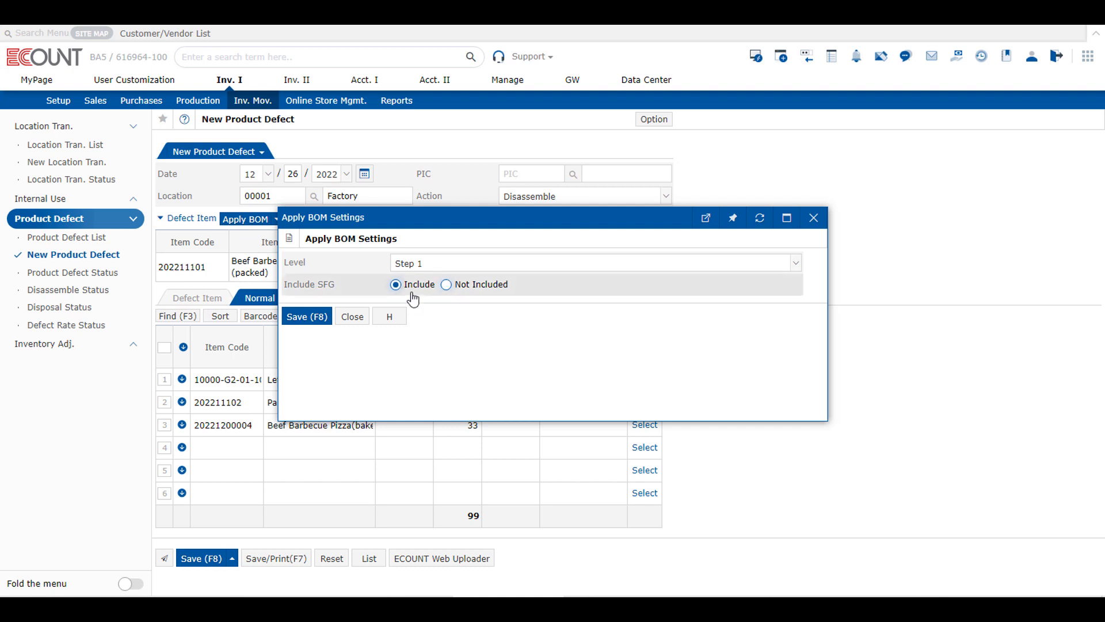
pyautogui.click(467, 291)
pyautogui.click(409, 264)
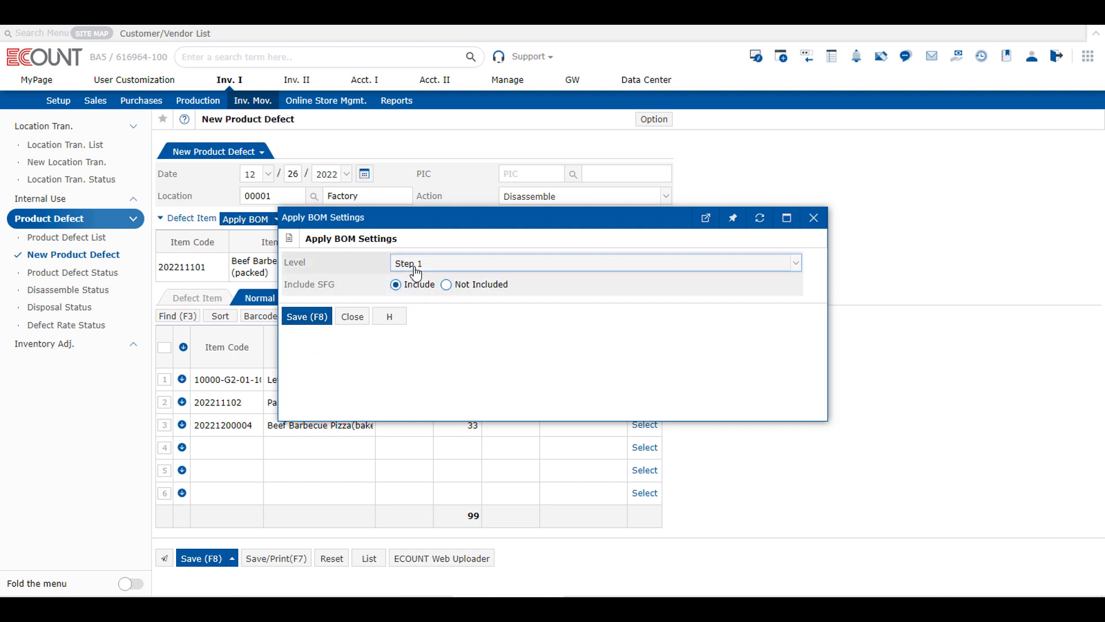
pyautogui.click(428, 320)
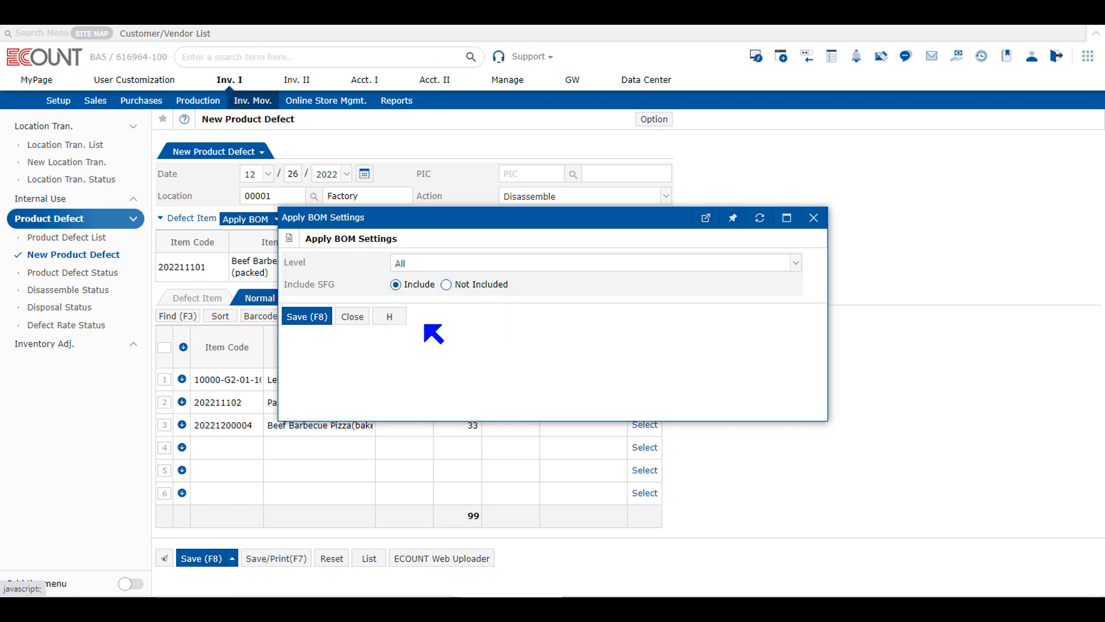
pyautogui.click(293, 320)
# - Reapply the BOM to the Normal Item lines and review them down to the Beef Barbecue Pizza (baked) line
pyautogui.click(241, 219)
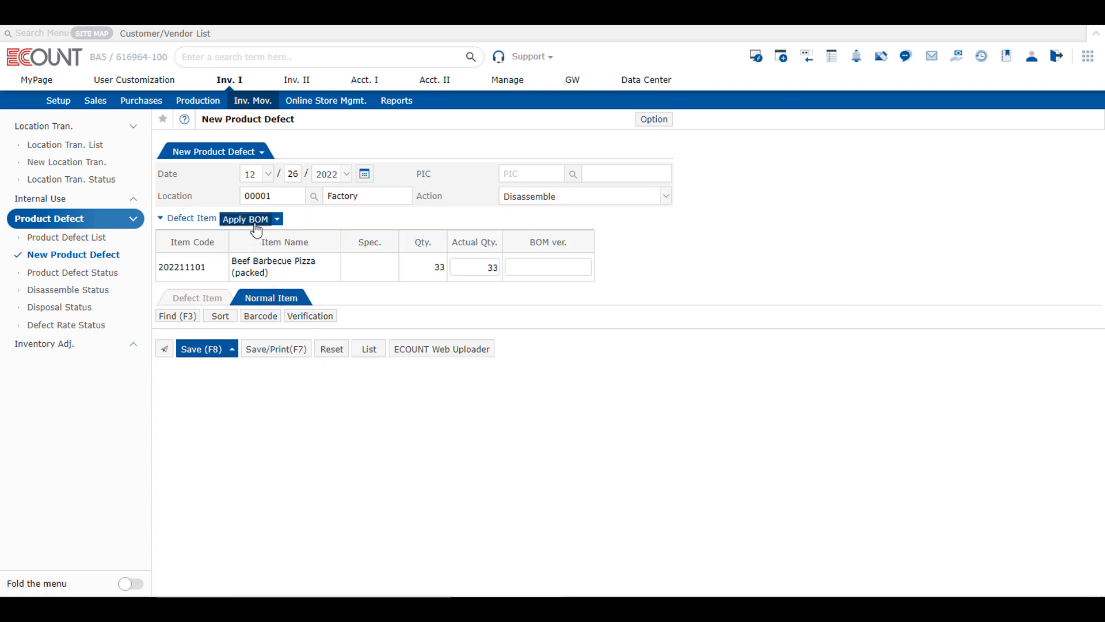
pyautogui.scroll(-1, 423, 378)
pyautogui.click(314, 463)
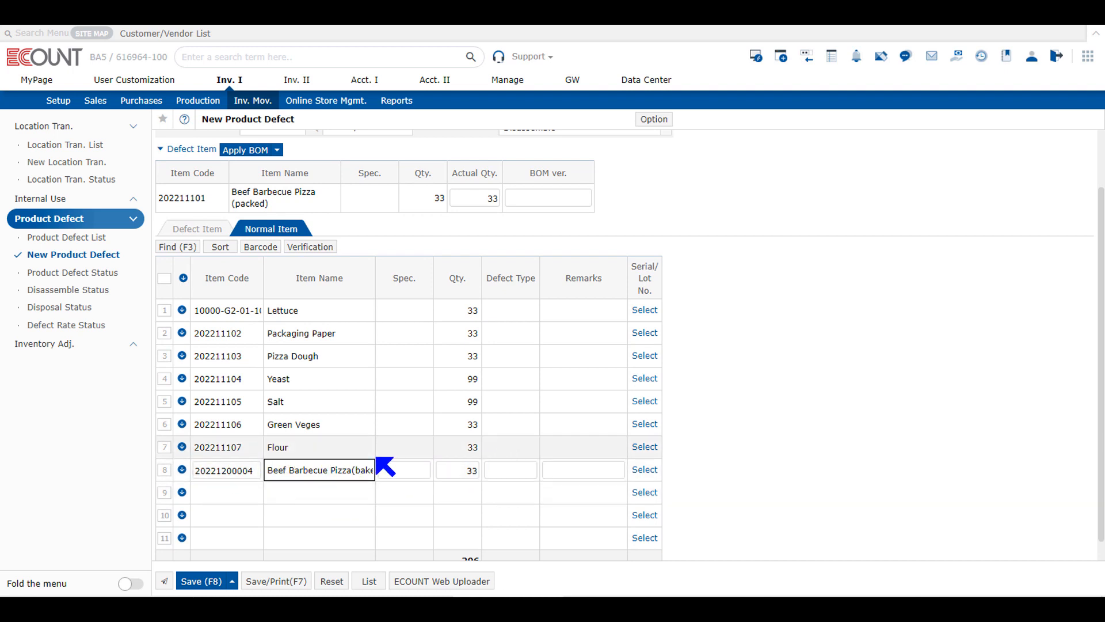
pyautogui.scroll(1, 375, 457)
pyautogui.scroll(-1, 376, 457)
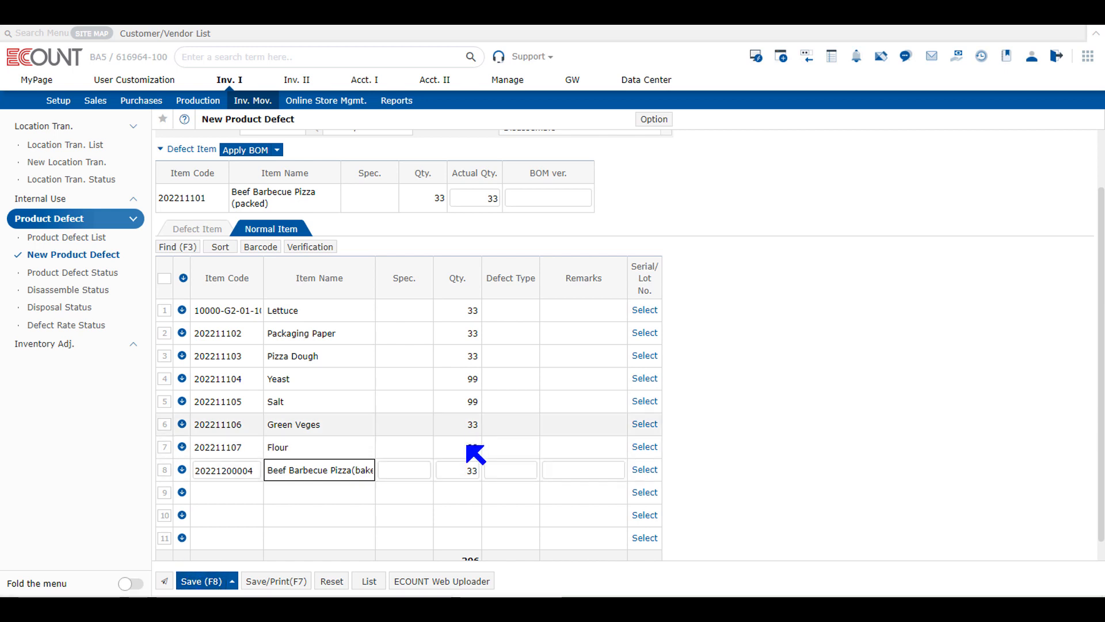
# - Try a quantity of 2 on the Flour line of the Normal Item list and restore it to 33
pyautogui.click(471, 448)
pyautogui.write('2')
pyautogui.press('Tab')
pyautogui.write('0')
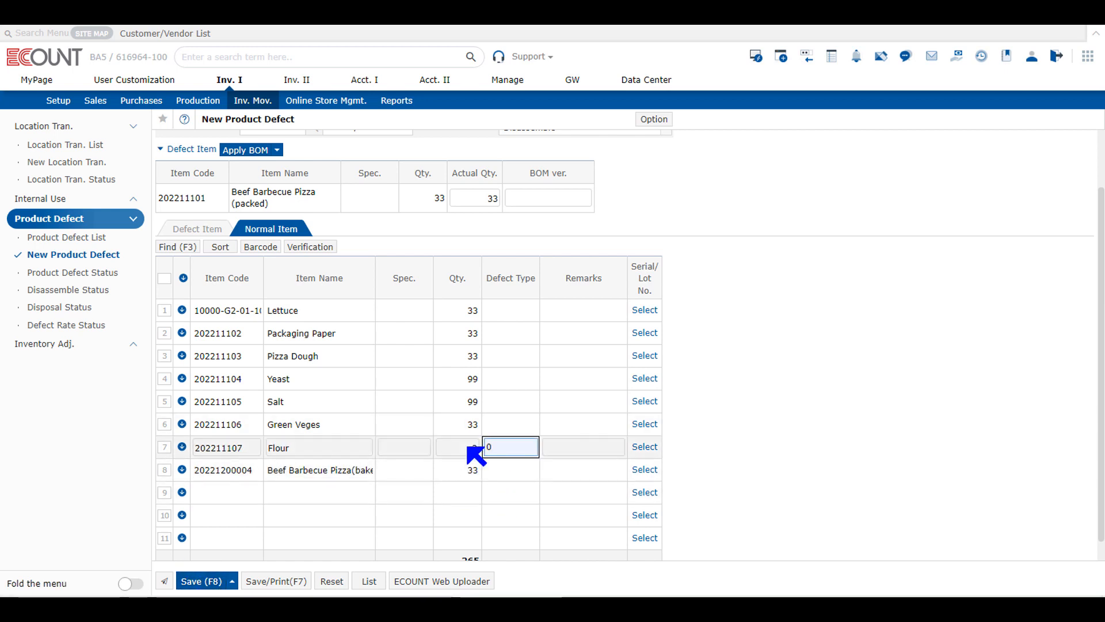
pyautogui.click(468, 449)
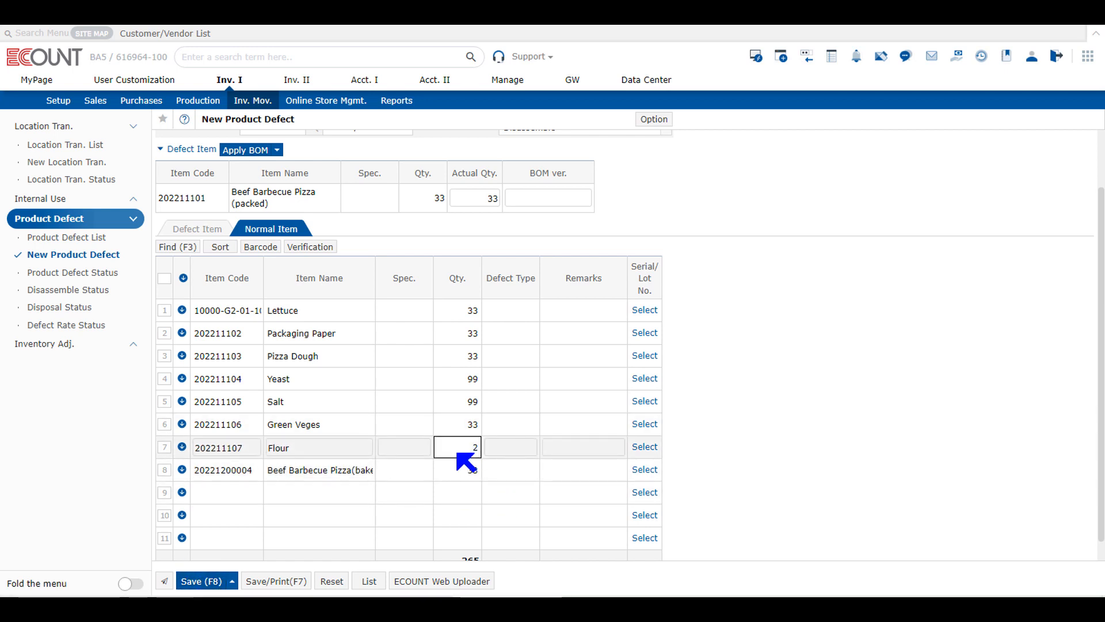
pyautogui.click(747, 493)
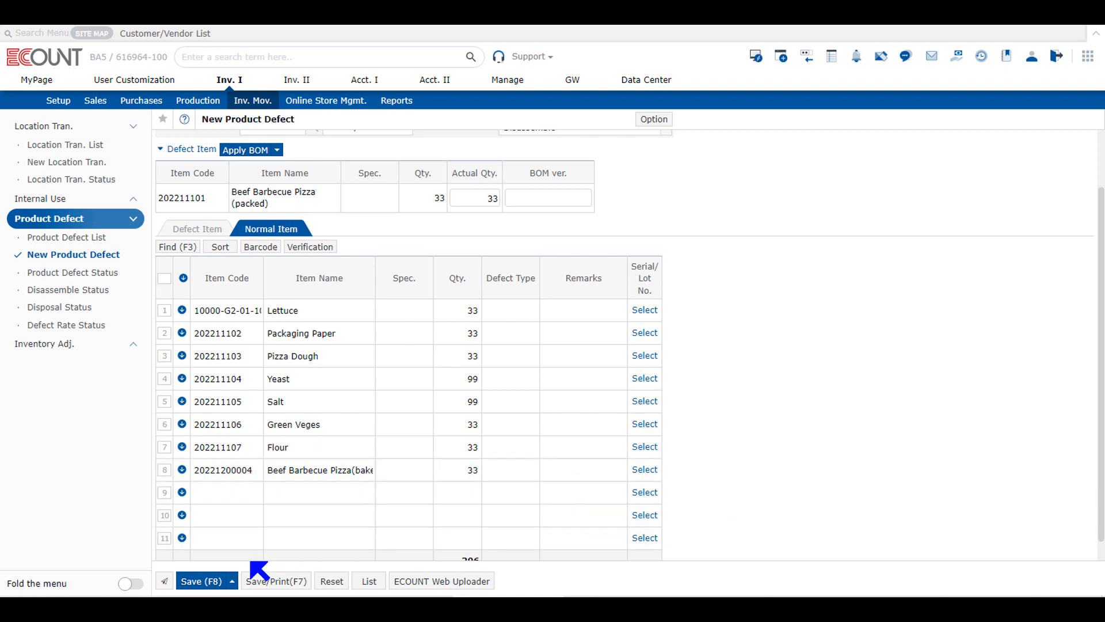
# - Save the Disassemble defect entry for Beef Barbecue Pizza (packed)
pyautogui.click(198, 582)
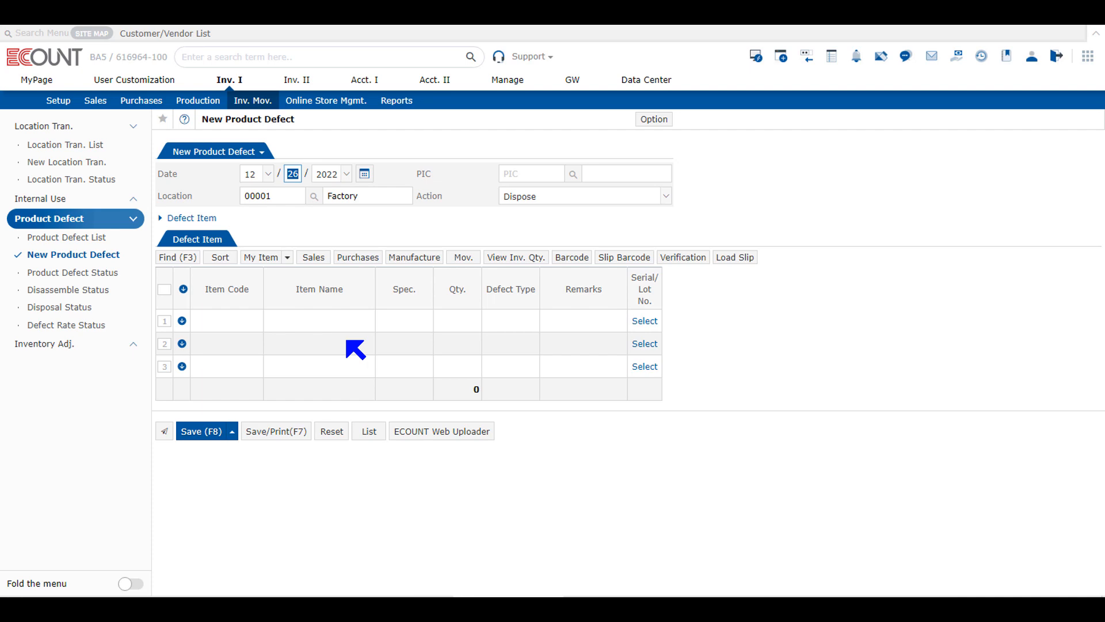
# - Run the Inv. Book for Beef Barbecue Pizza (packed), 11/01/2022 to 12/26/2022, and examine the Disassemble breakage line's decrease and balance
pyautogui.click(395, 102)
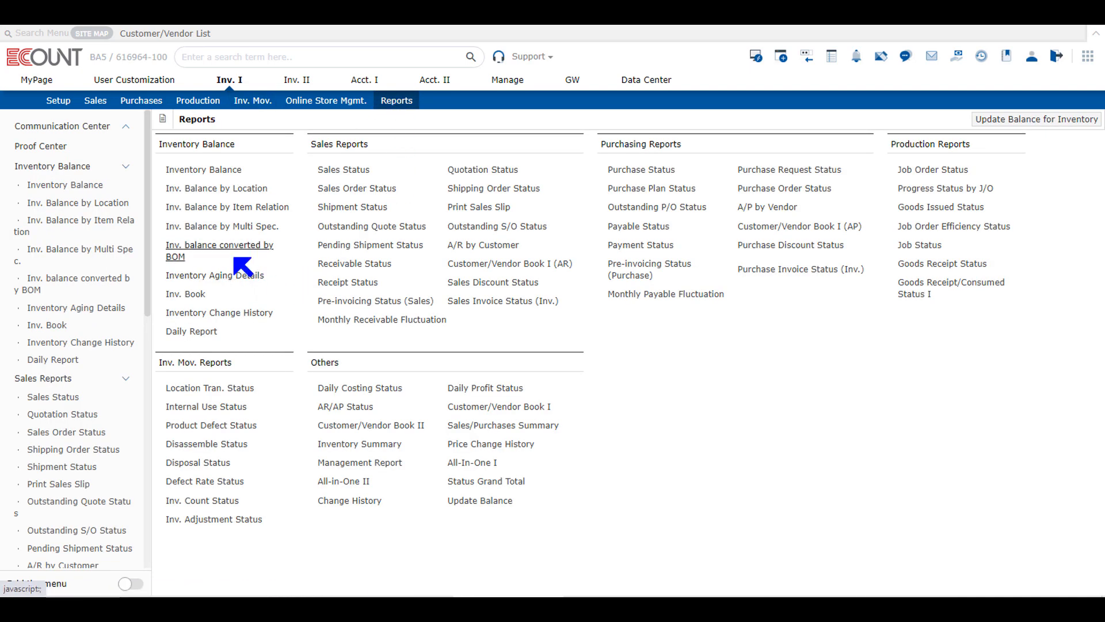
pyautogui.click(181, 294)
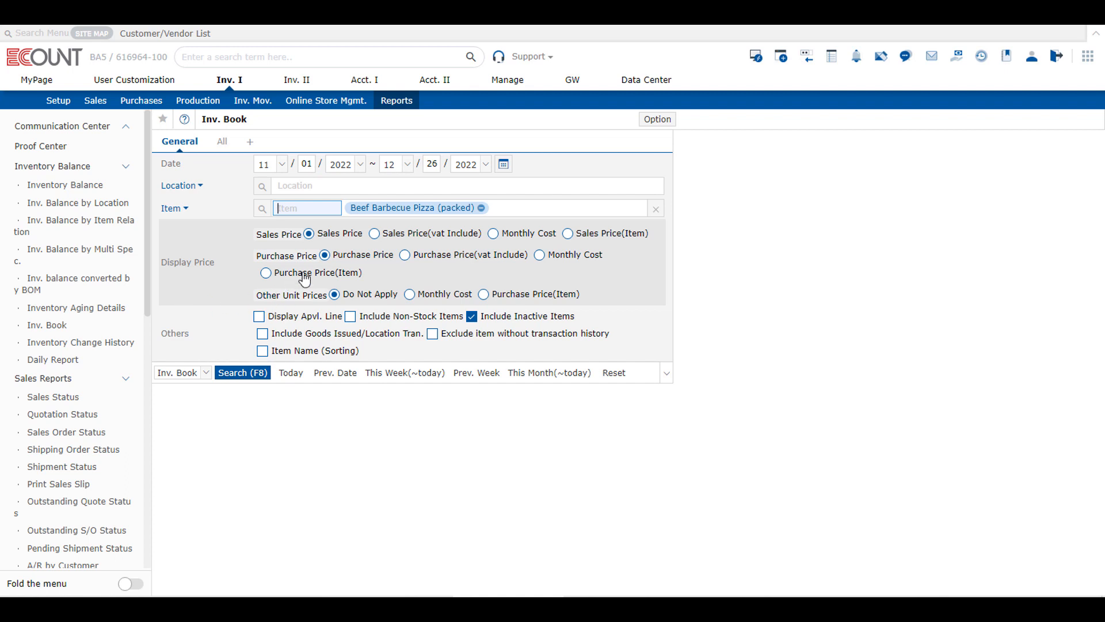
pyautogui.click(234, 380)
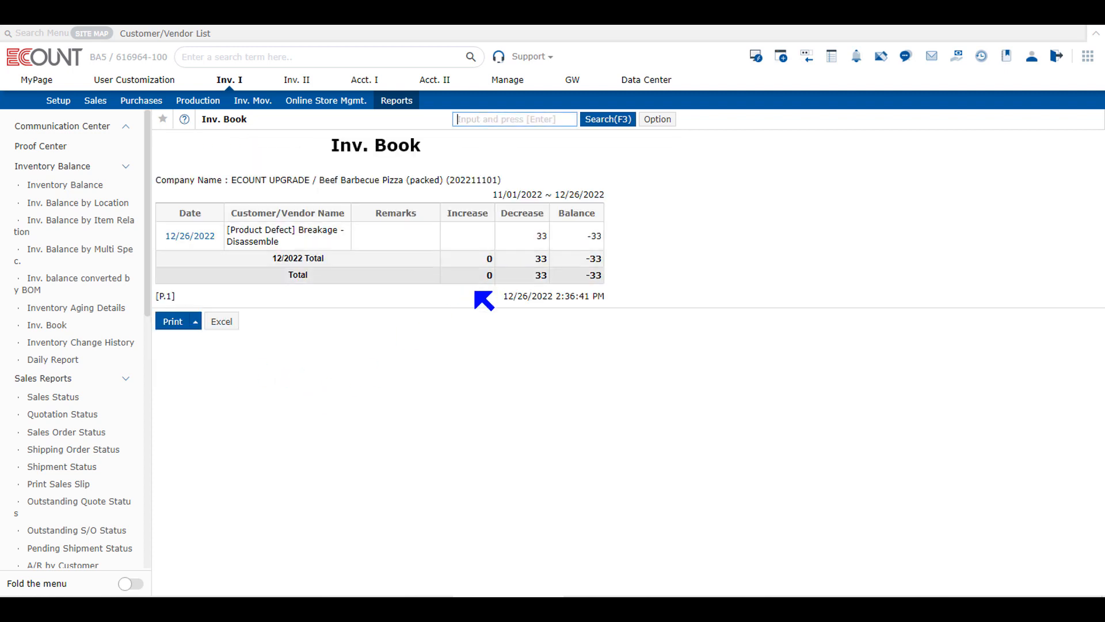
pyautogui.moveTo(230, 228); pyautogui.dragTo(304, 242)
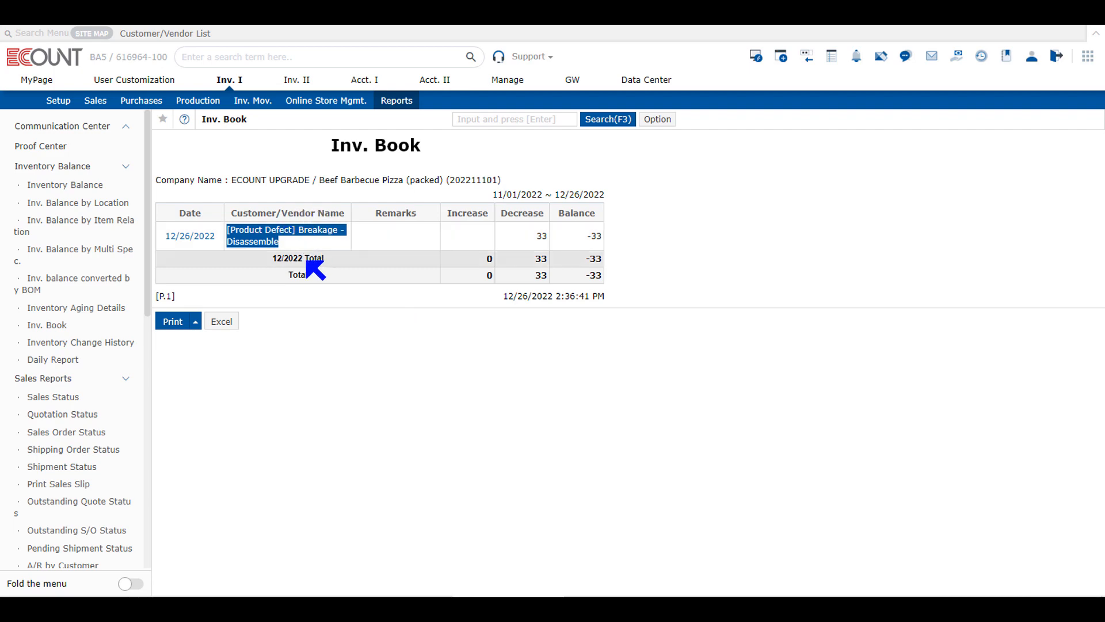
pyautogui.click(358, 248)
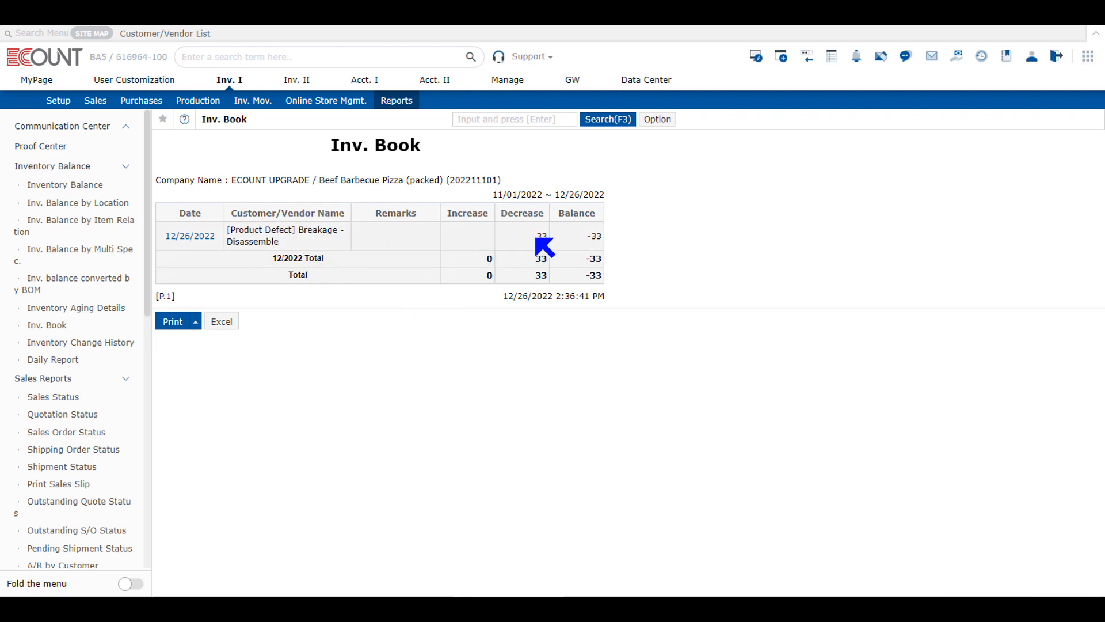
pyautogui.click(535, 262)
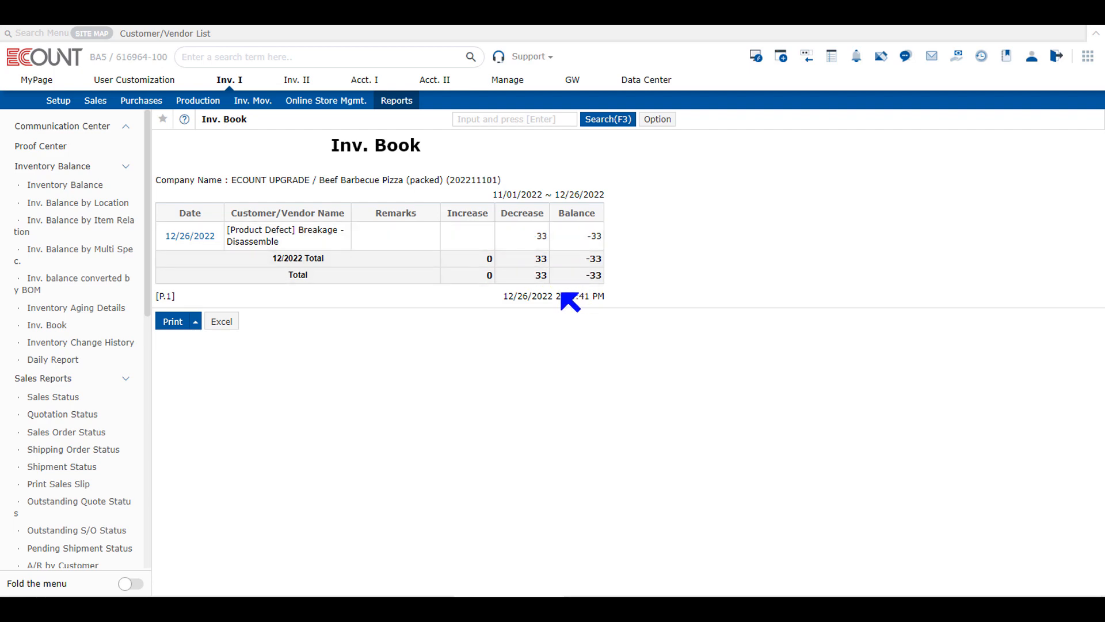
# - Rerun the Inv. Book for Flour, Salt, Yeast and Packaging Paper and review the increases recorded by the disassembly
pyautogui.click(605, 120)
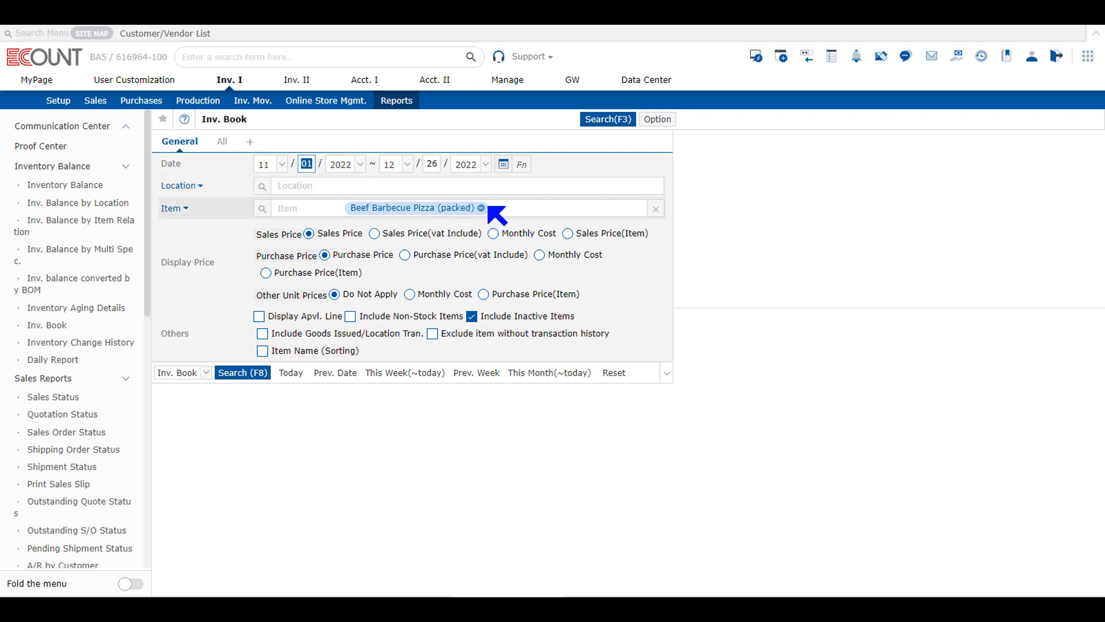
pyautogui.click(481, 208)
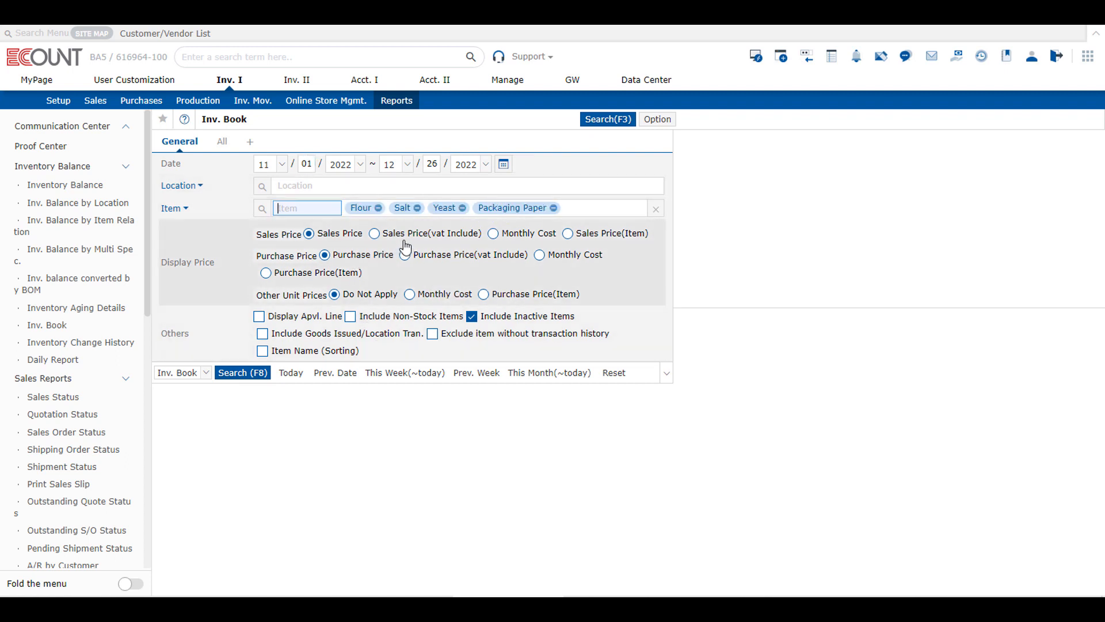
pyautogui.click(247, 377)
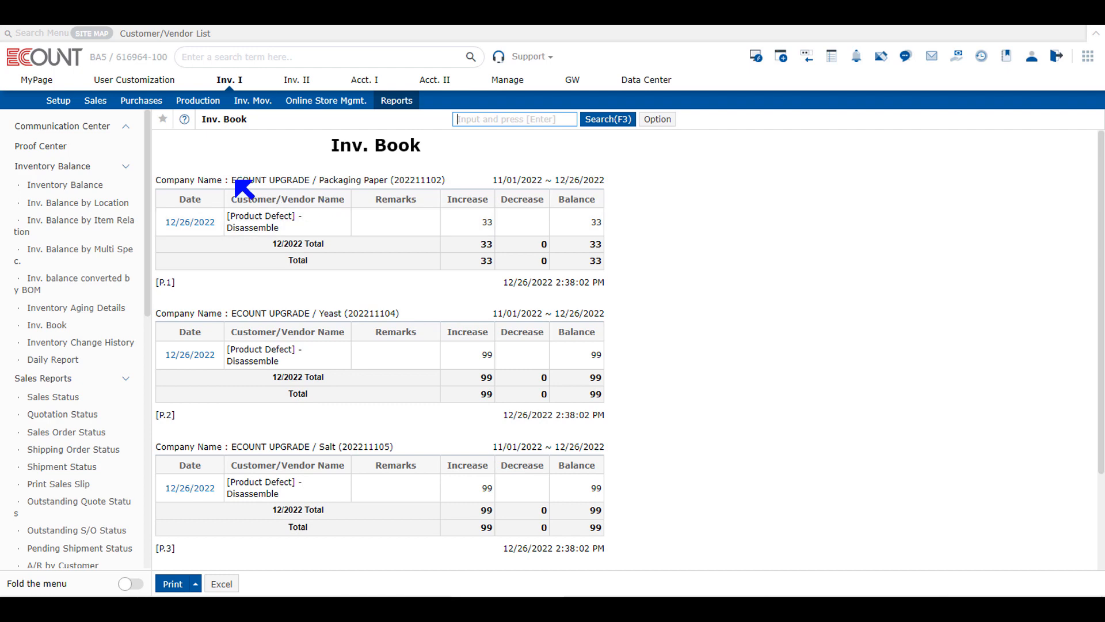
pyautogui.moveTo(227, 214); pyautogui.dragTo(299, 229)
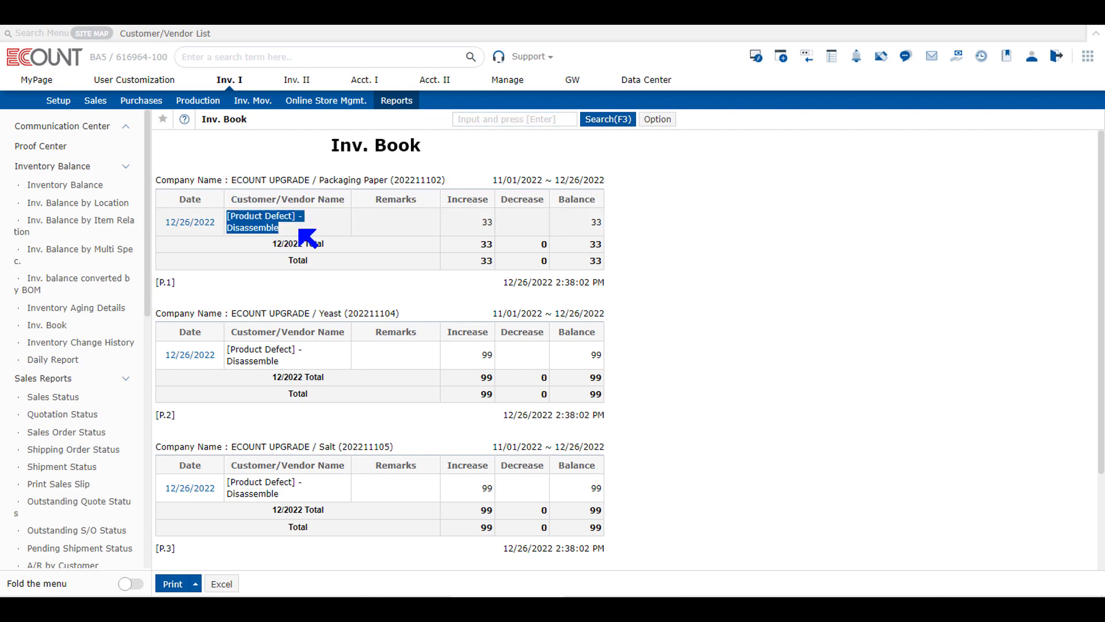
pyautogui.click(330, 229)
pyautogui.moveTo(469, 225); pyautogui.dragTo(492, 229)
pyautogui.scroll(-2, 390, 316)
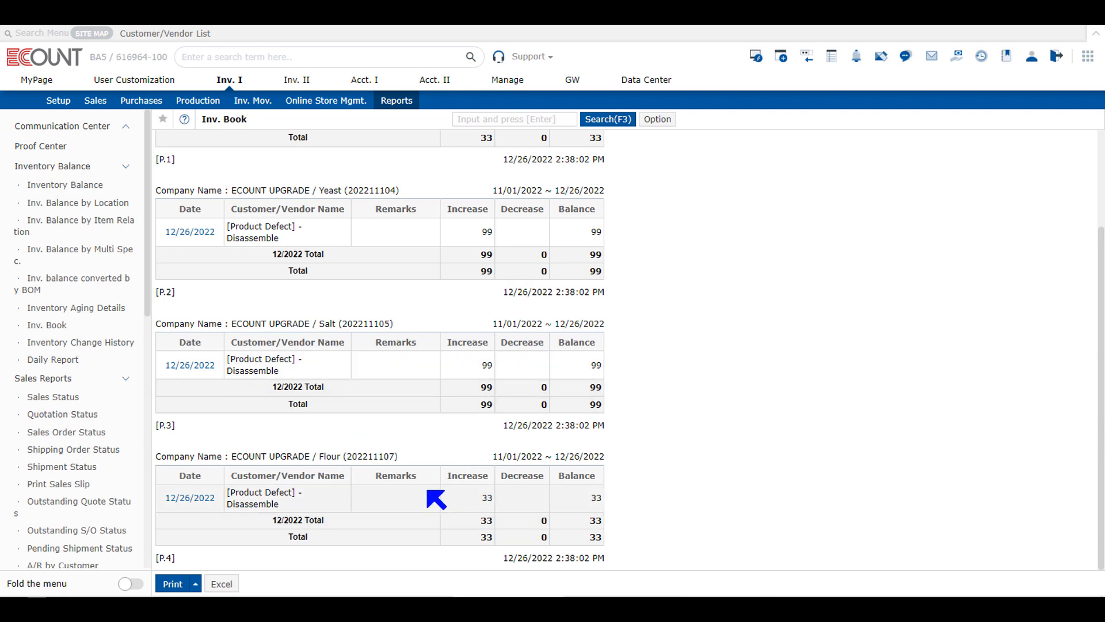
# - Run the Disassemble Status report by line for 12/01/2022 to 12/26/2022 and review the defect and normal quantities
pyautogui.click(258, 104)
pyautogui.click(114, 221)
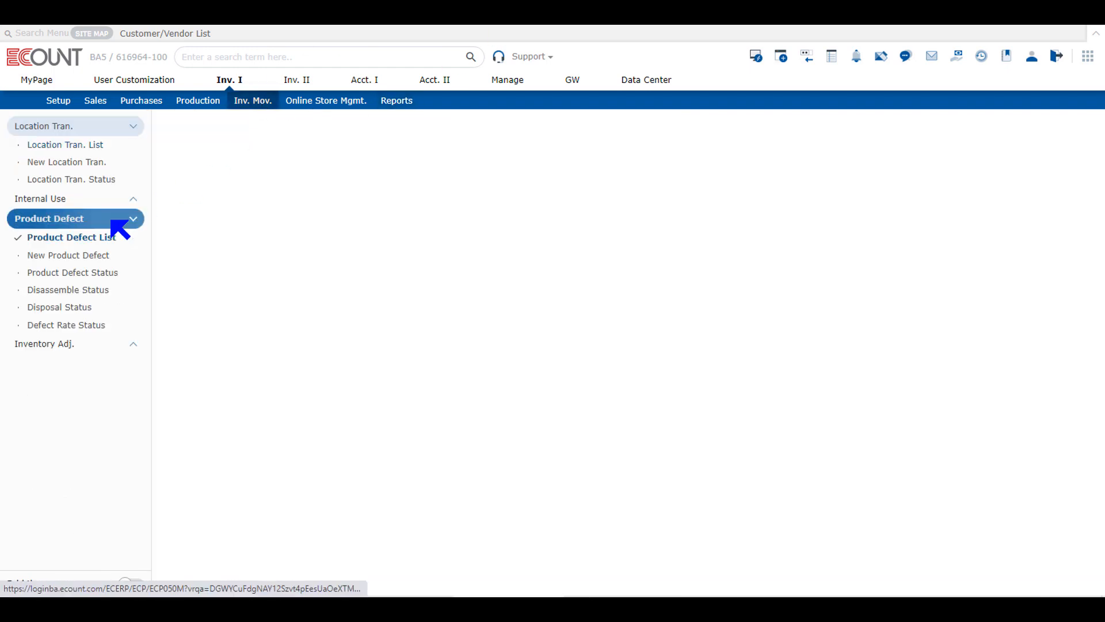
pyautogui.click(98, 294)
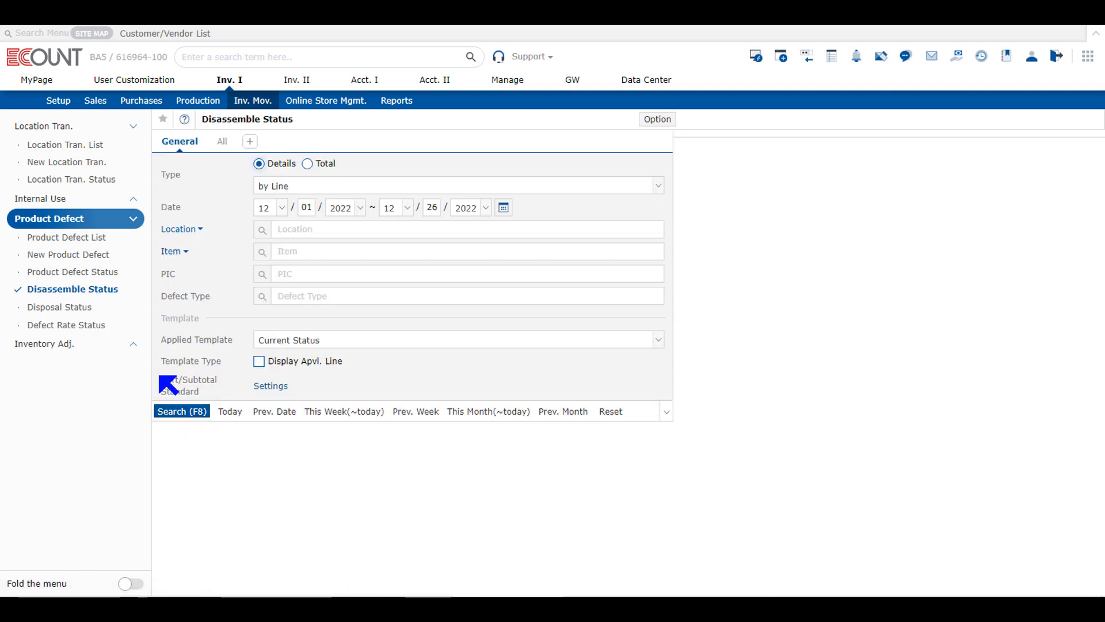
pyautogui.click(181, 412)
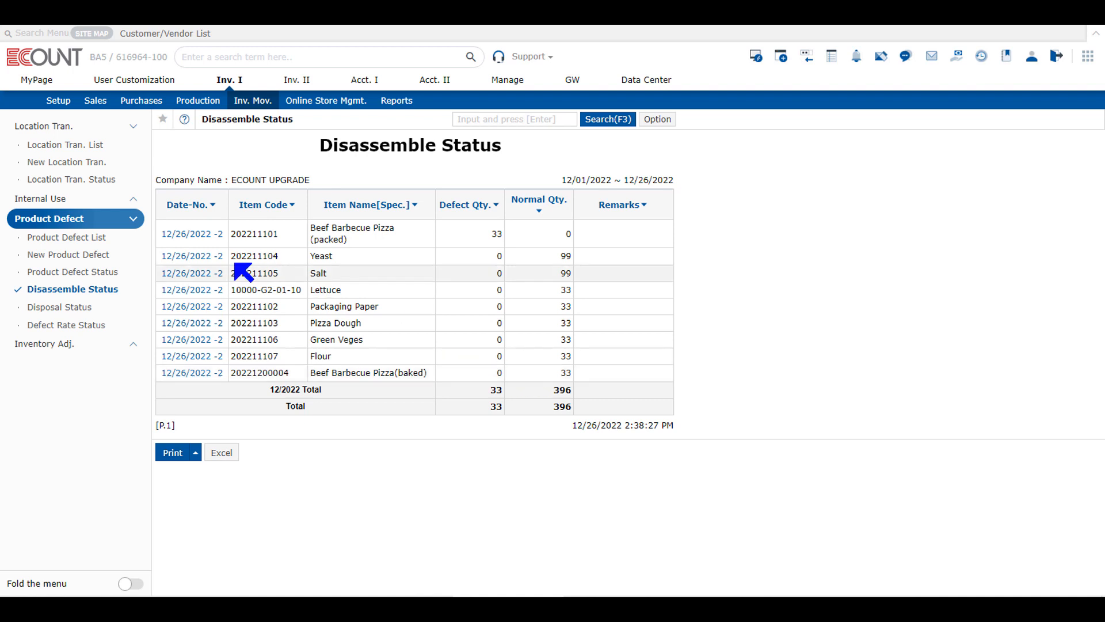
# - Start a new product defect entry with the action set to Normal Use
pyautogui.click(92, 255)
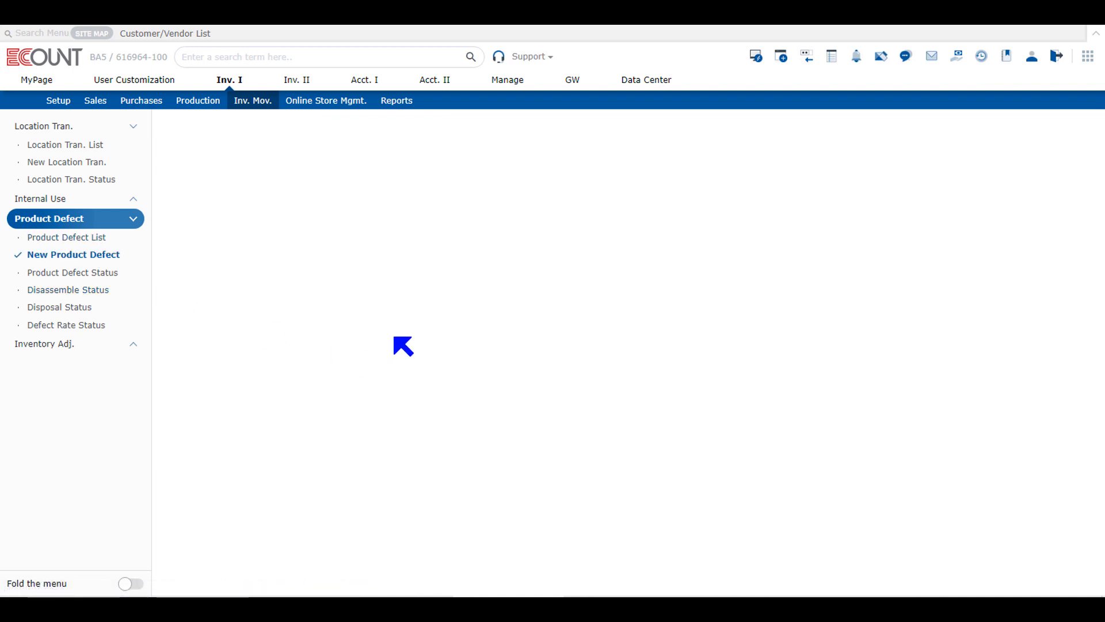
pyautogui.click(569, 206)
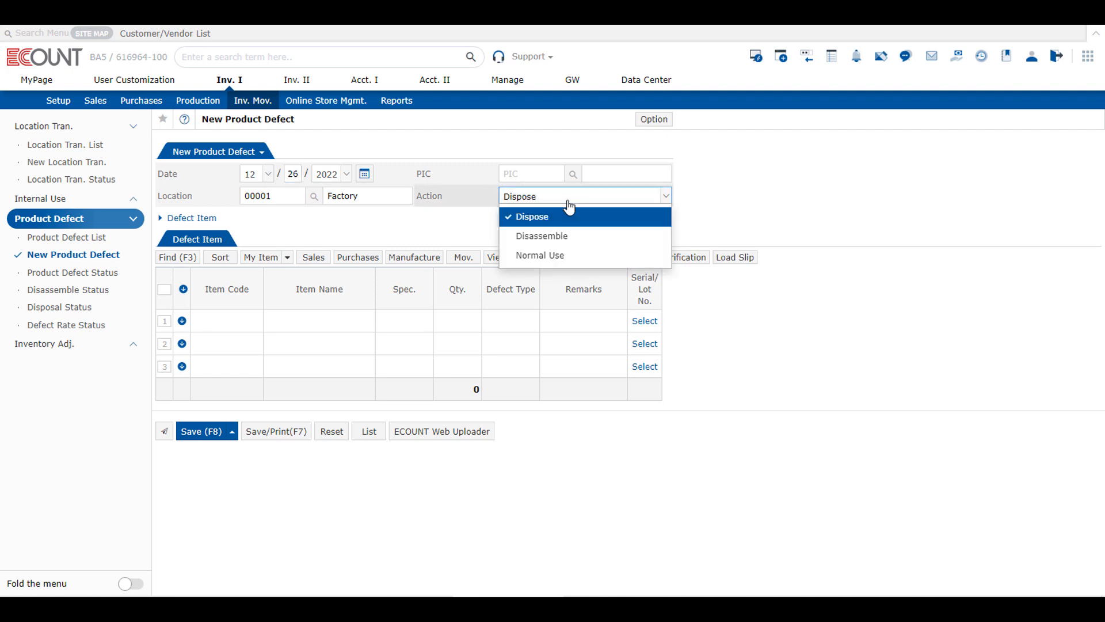
pyautogui.click(547, 254)
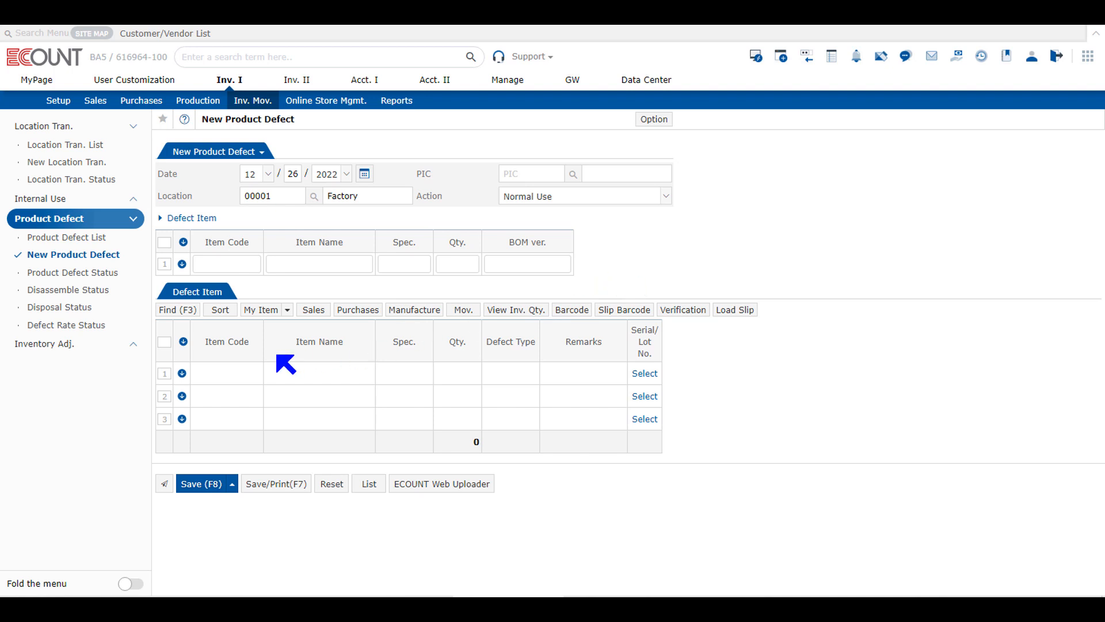
# - Add Shampoo (10000-G2-11-106) as the defect item and set the location to Main W/H (00002)
pyautogui.click(239, 369)
pyautogui.write('shamp')
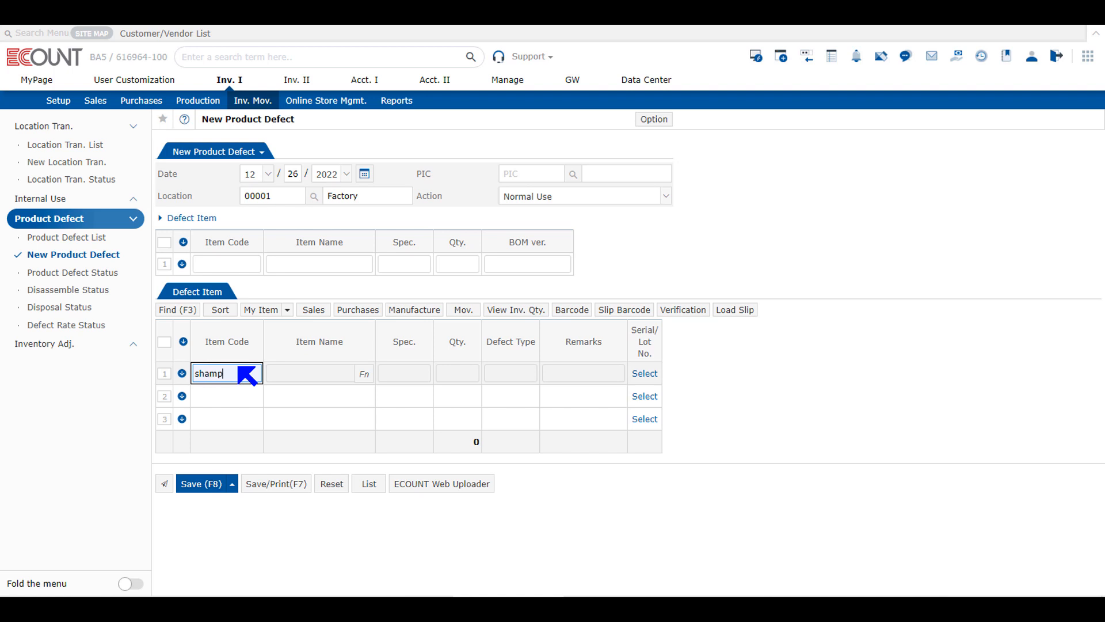
pyautogui.write('oo')
pyautogui.press('Return')
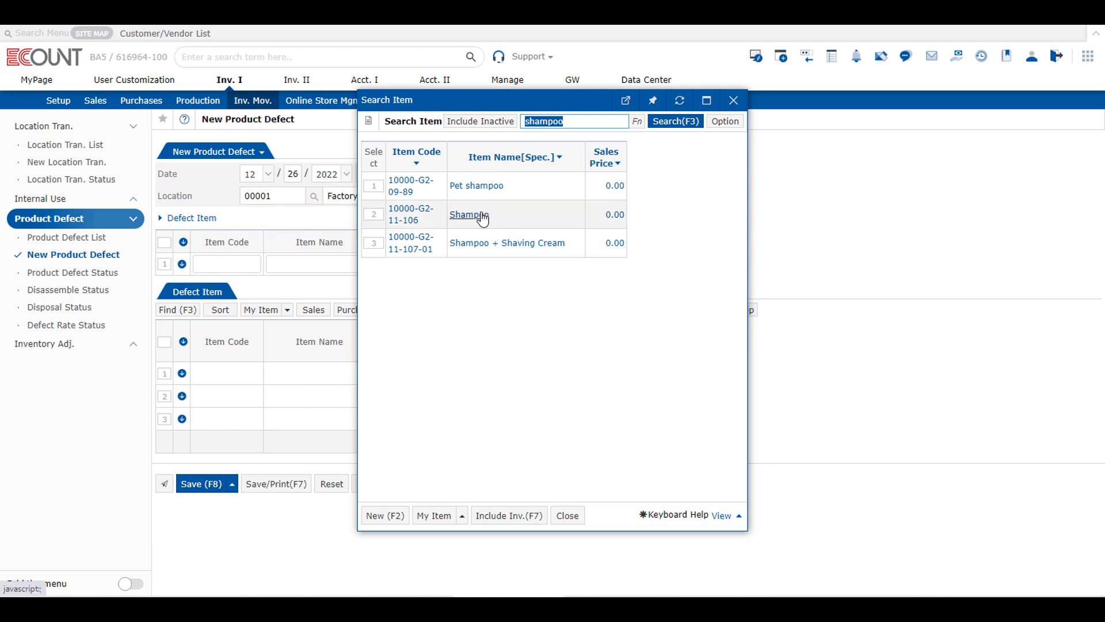
pyautogui.click(469, 214)
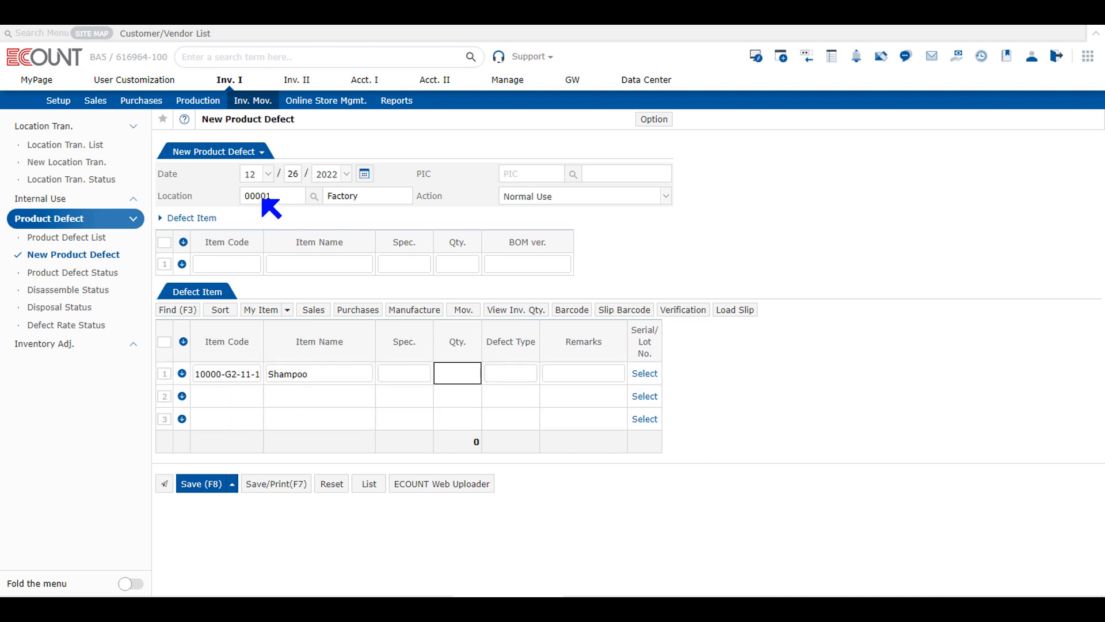
pyautogui.click(314, 197)
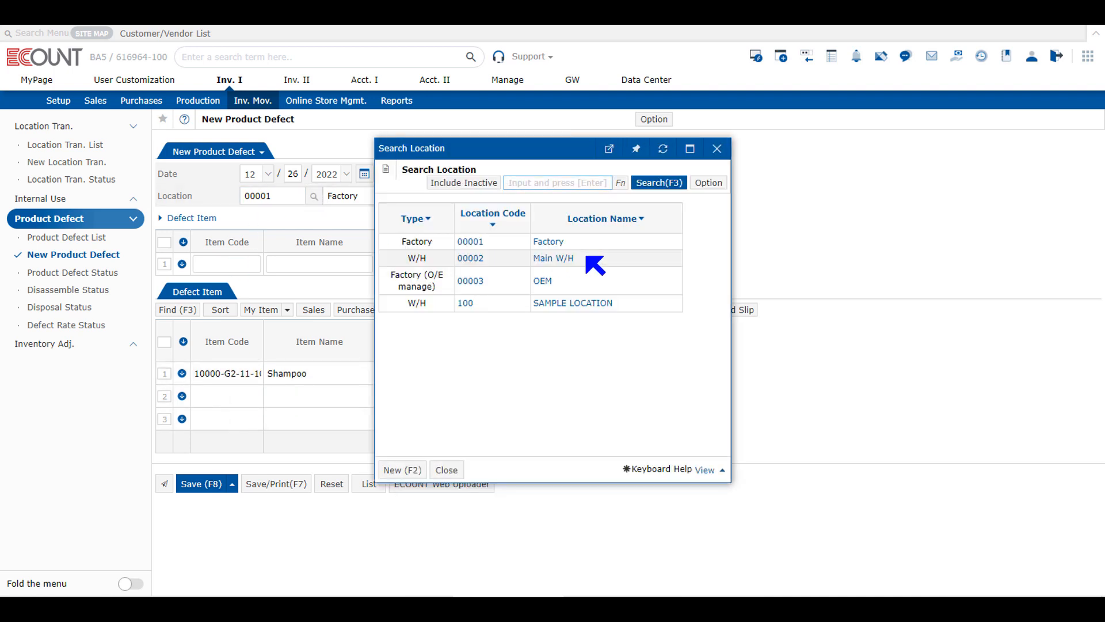
pyautogui.click(556, 260)
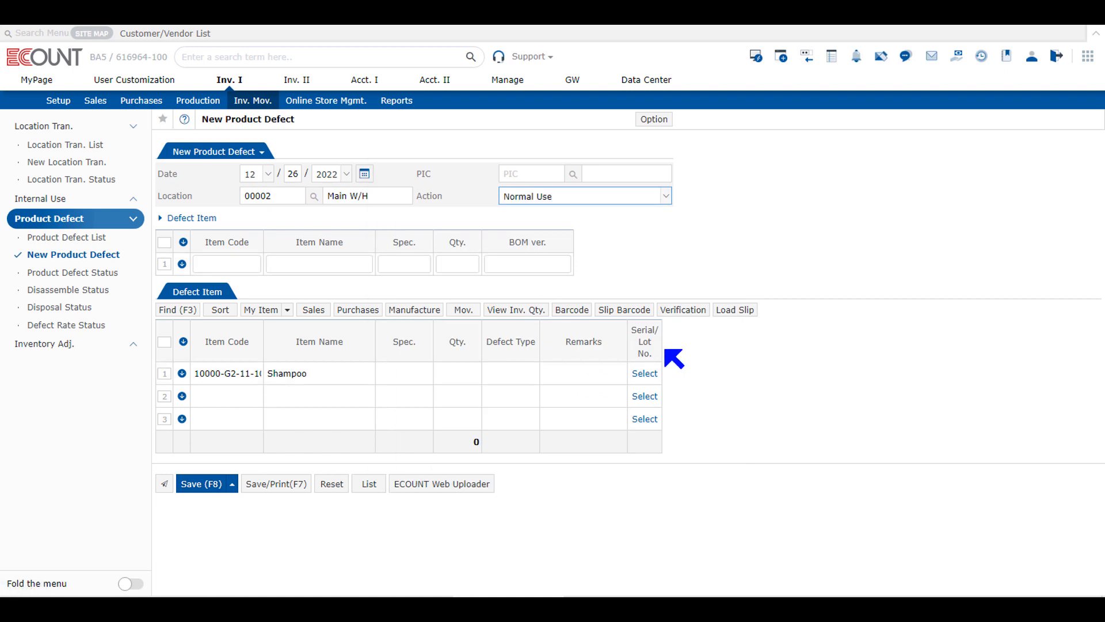
# - Set the Shampoo line's quantity to 5 with the remark "minor defect" and save the Normal Use entry
pyautogui.click(467, 373)
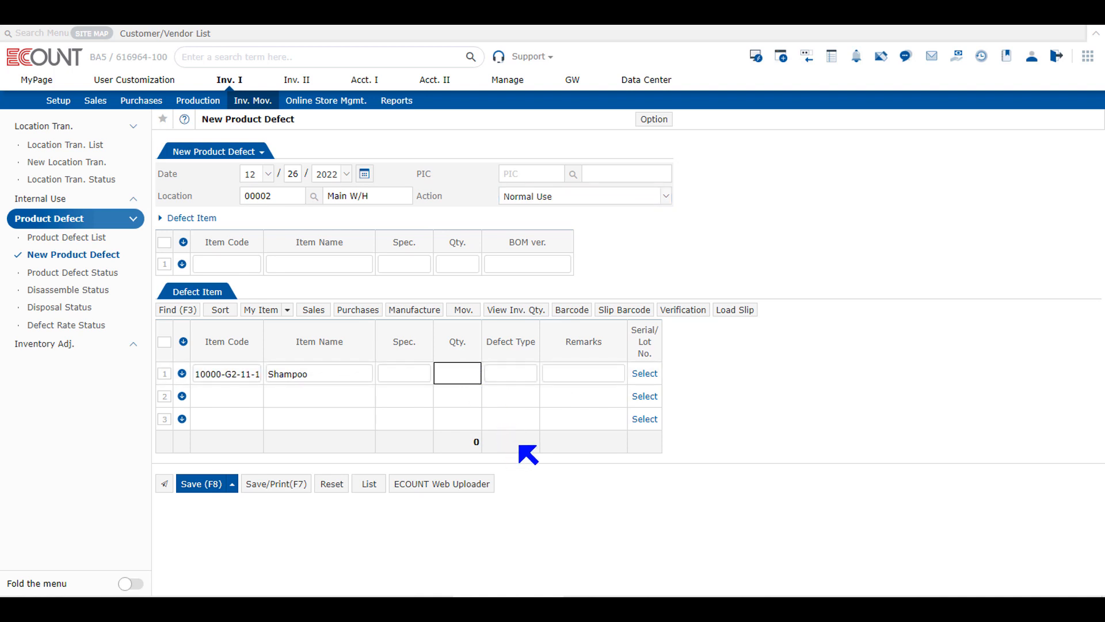
pyautogui.write('5')
pyautogui.click(565, 377)
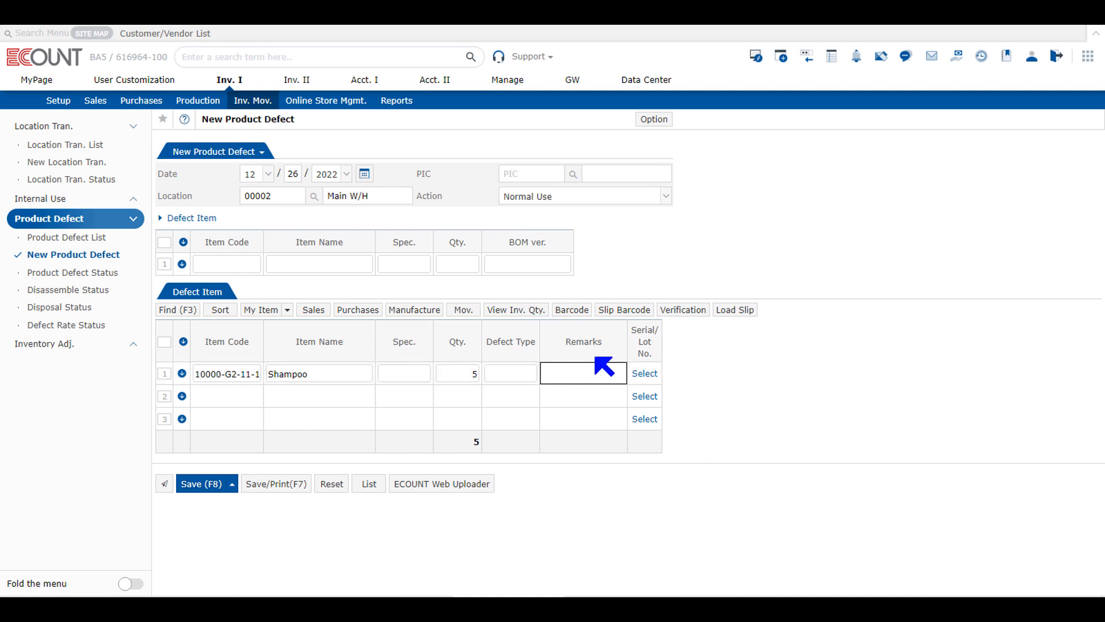
pyautogui.write('nor defect')
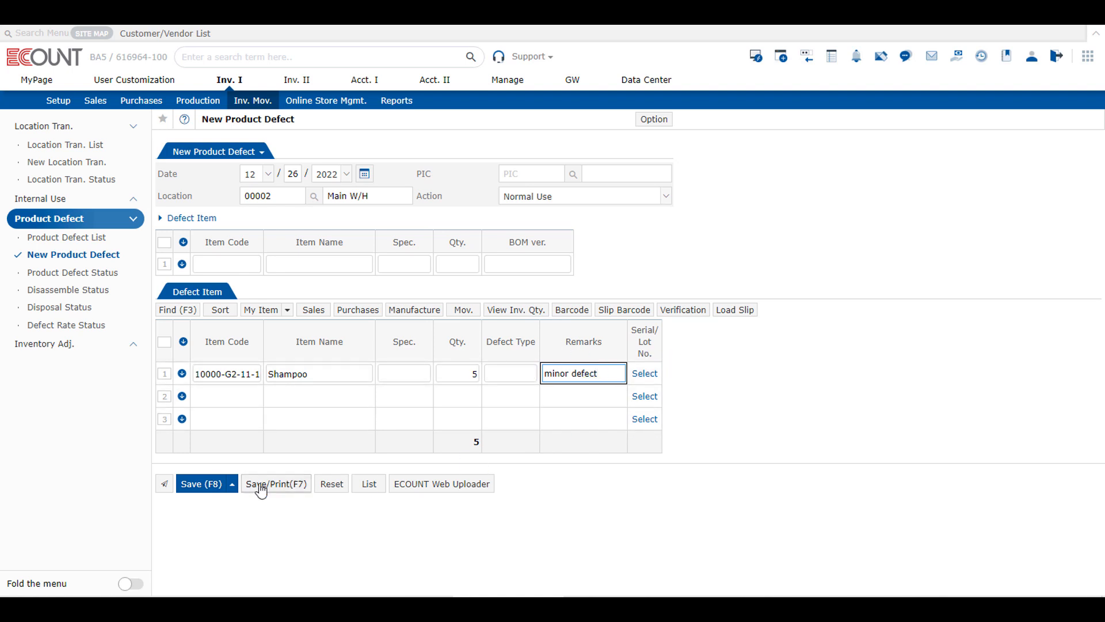
pyautogui.click(185, 479)
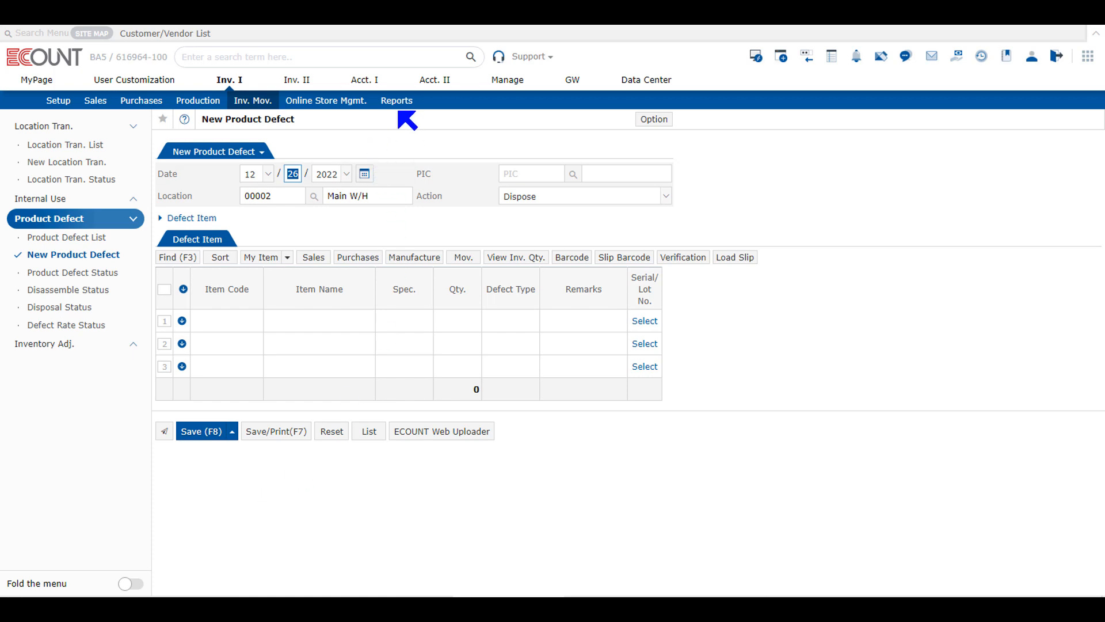
# - Run the Inv. Book for Shampoo, 11/01/2022 to 12/26/2022, and examine the Normal Use lines with their remarks
pyautogui.click(397, 104)
pyautogui.click(195, 305)
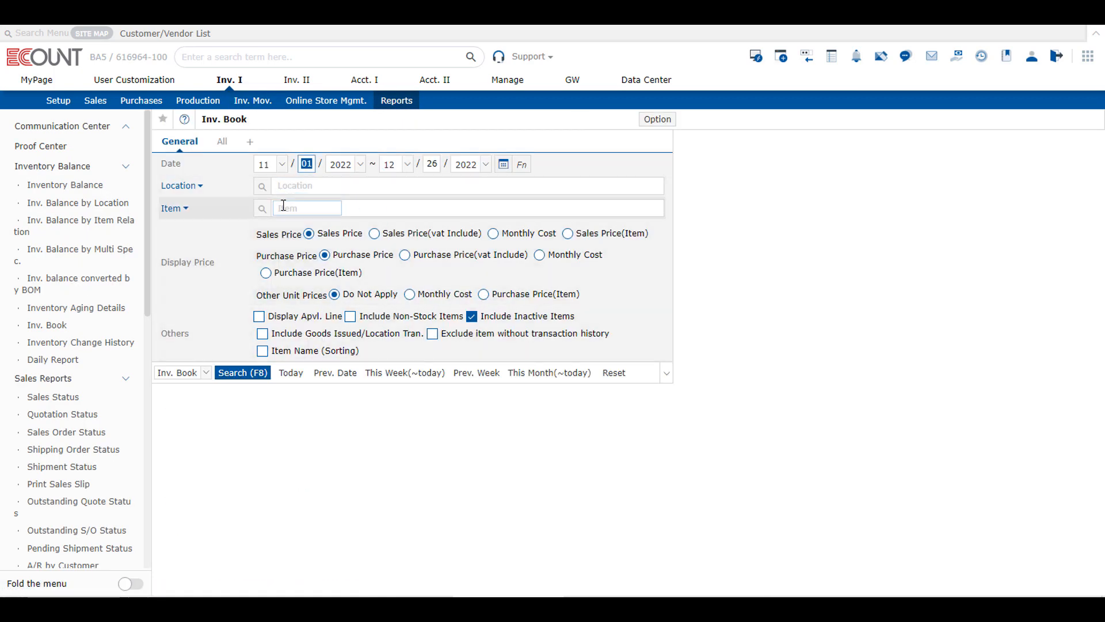
pyautogui.click(283, 207)
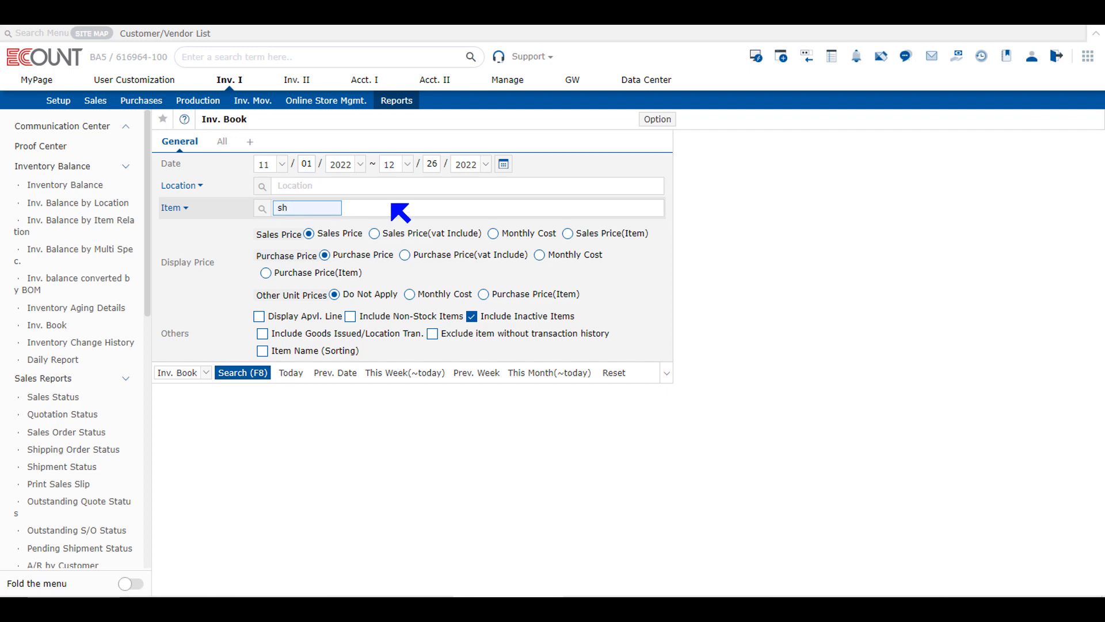
pyautogui.press('Return')
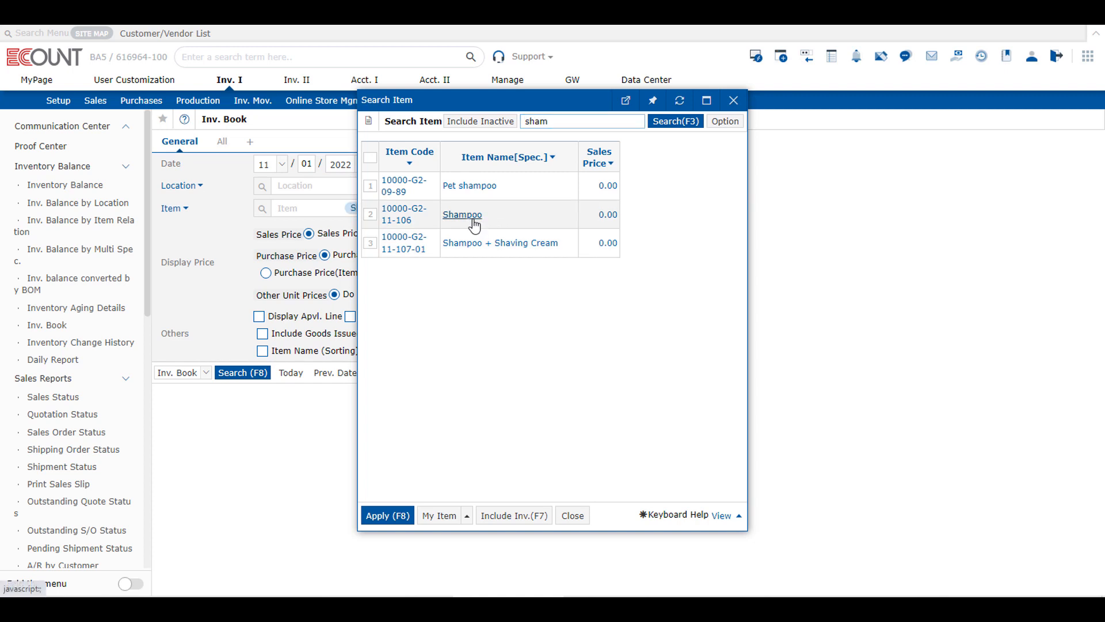
pyautogui.click(470, 221)
pyautogui.click(240, 375)
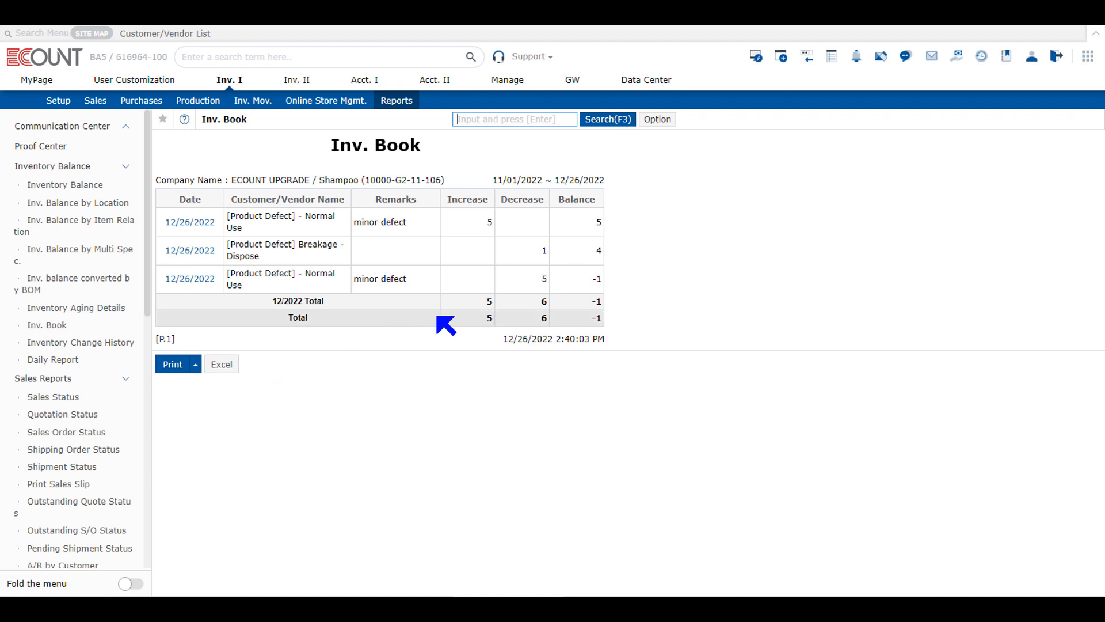
pyautogui.moveTo(408, 279); pyautogui.dragTo(353, 277)
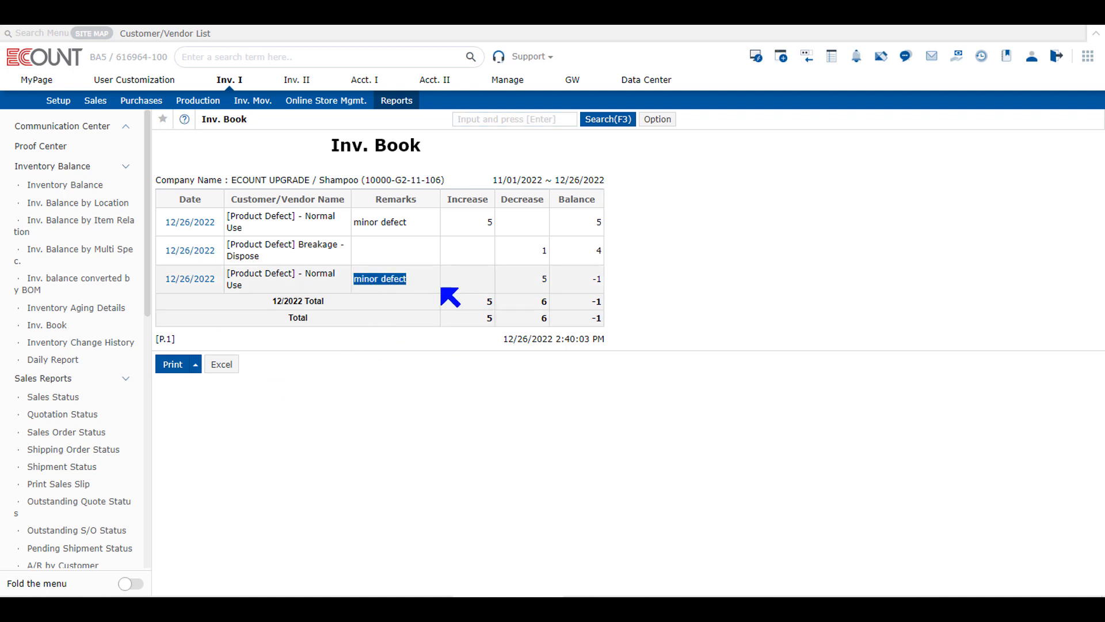
# - Compare the increase and decrease quantities of the two Normal Use lines in the Shampoo Inv. Book
pyautogui.click(493, 283)
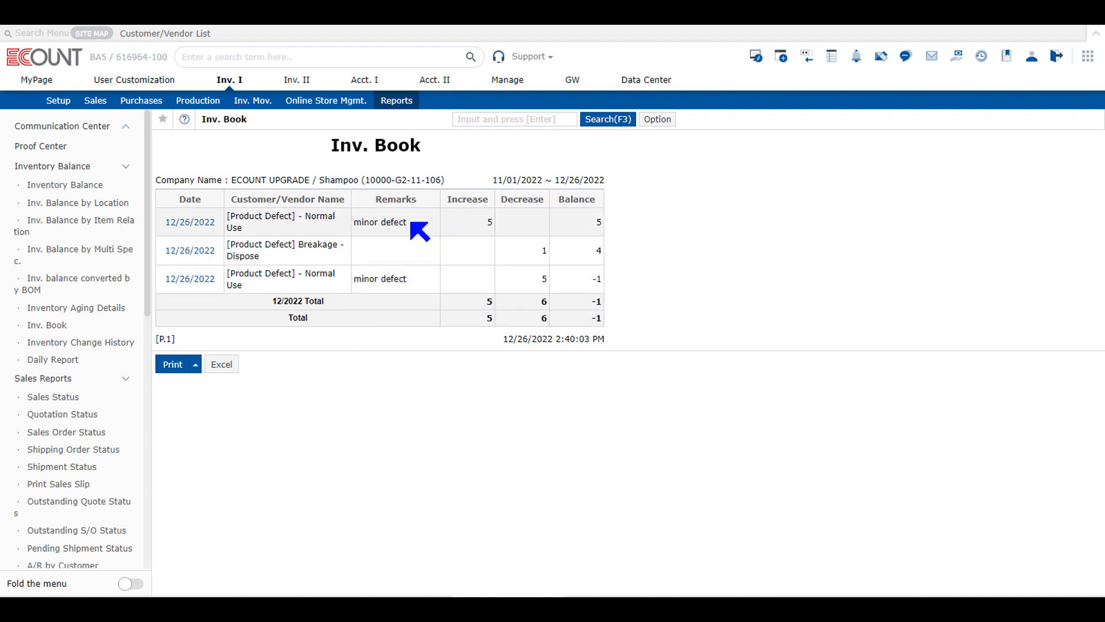
pyautogui.moveTo(410, 223); pyautogui.dragTo(354, 226)
pyautogui.moveTo(480, 225); pyautogui.dragTo(491, 226)
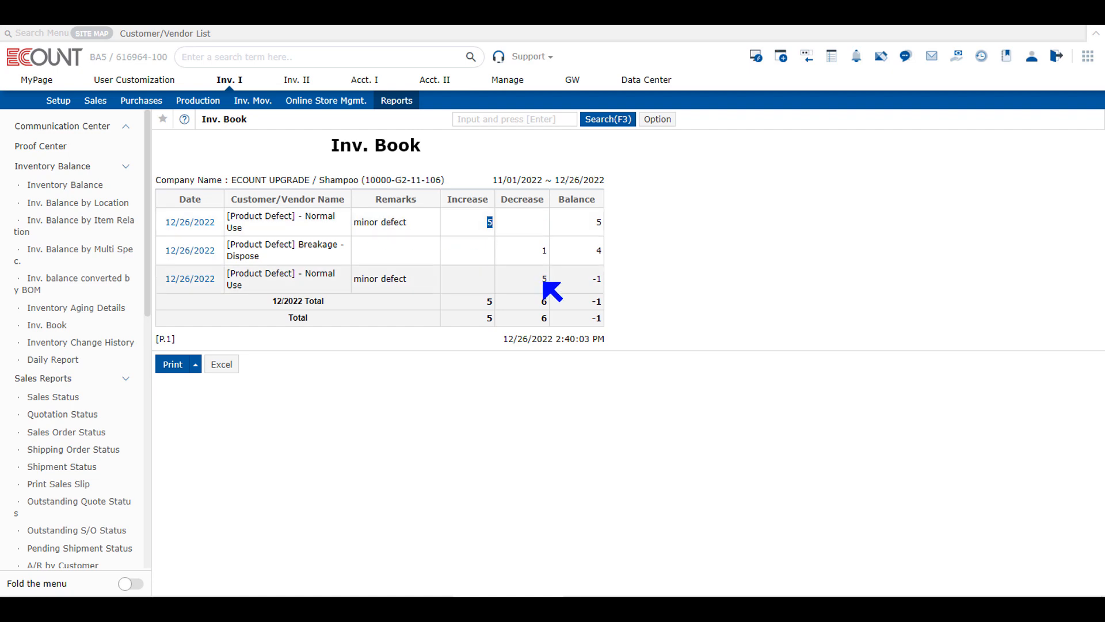
pyautogui.moveTo(542, 278); pyautogui.dragTo(548, 278)
pyautogui.moveTo(228, 216); pyautogui.dragTo(243, 228)
pyautogui.moveTo(285, 276); pyautogui.dragTo(314, 274)
pyautogui.click(315, 276)
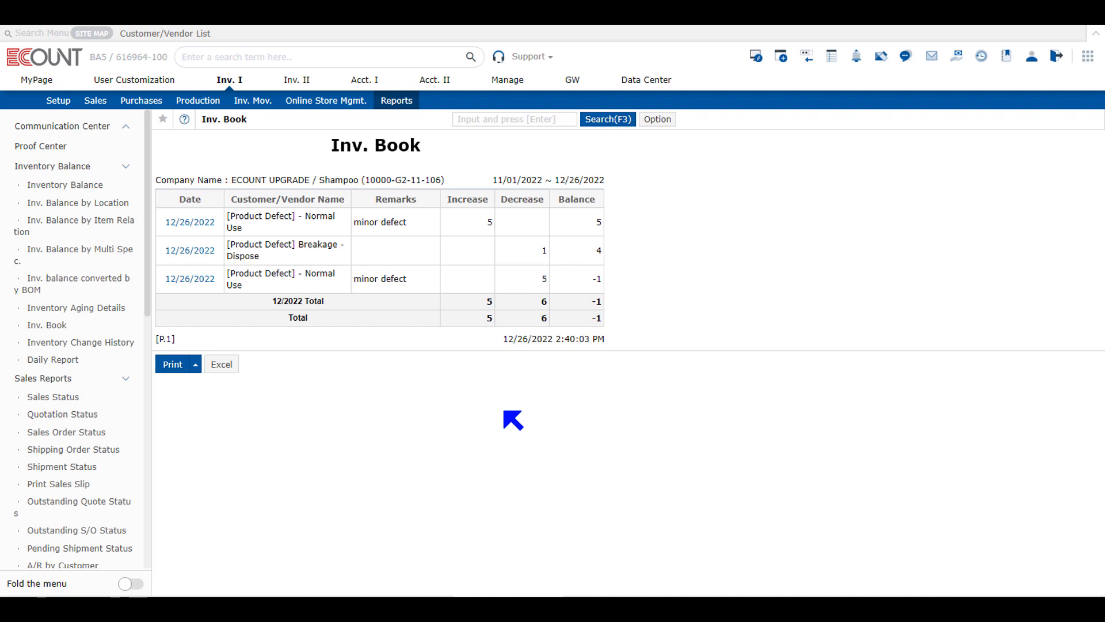
# - Start a new product defect entry and load the 12/26/2022 -1 goods receipt for Beef Barbecue Pizza (packed) into it
pyautogui.click(260, 105)
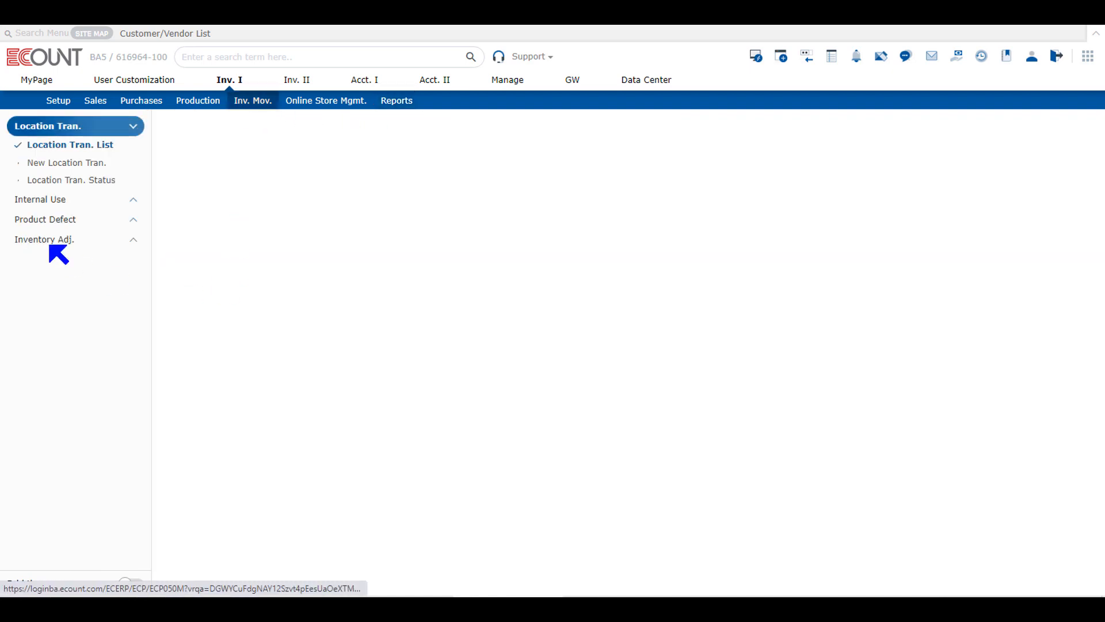
pyautogui.click(48, 220)
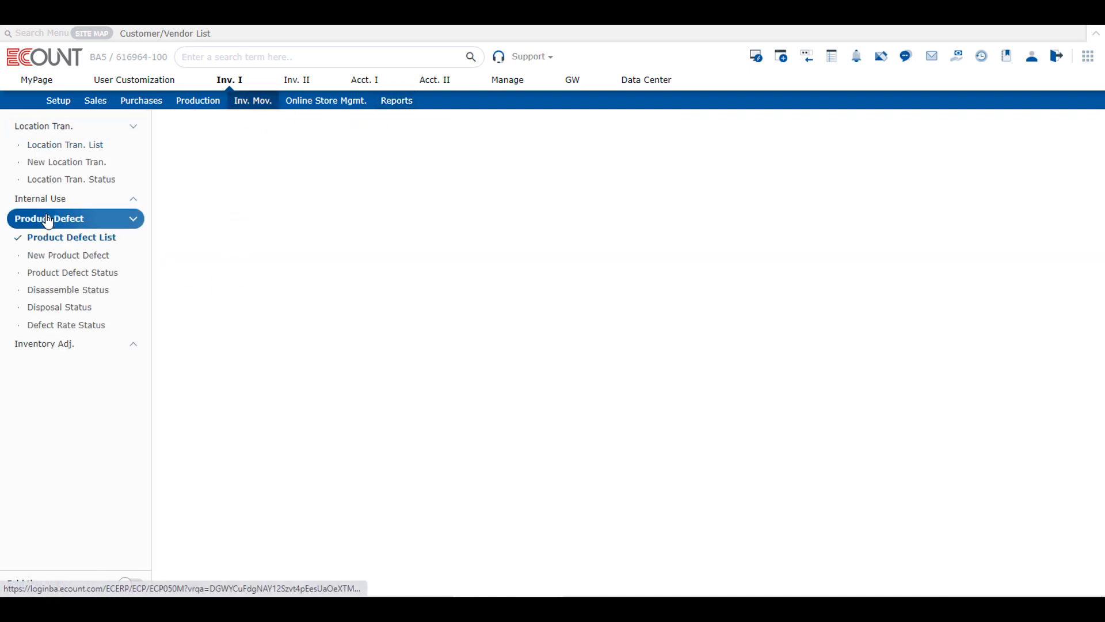
pyautogui.click(53, 255)
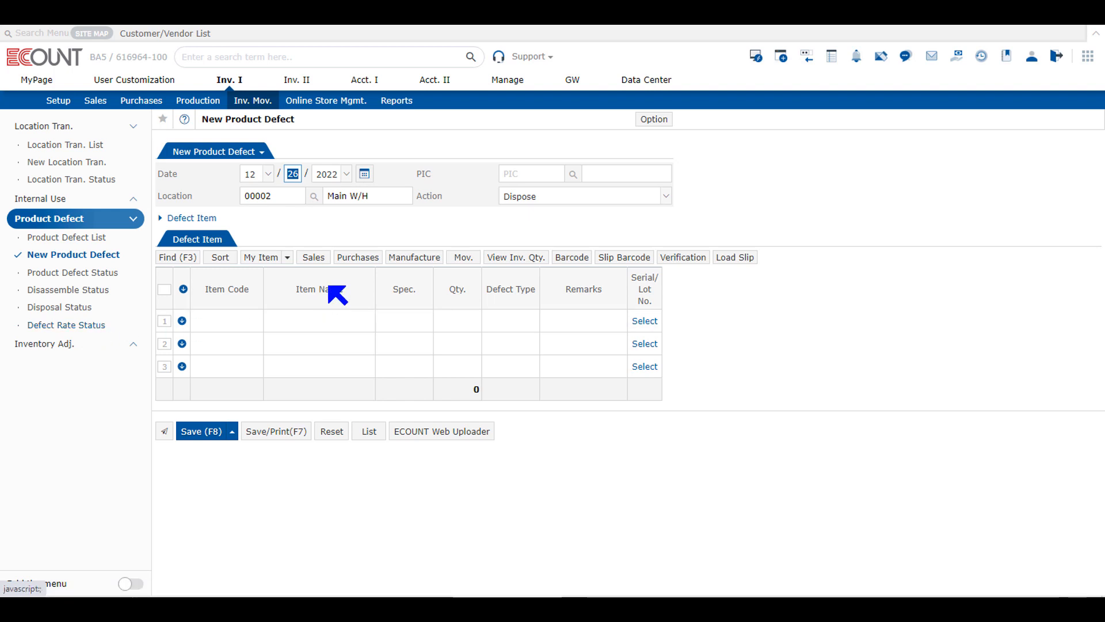
pyautogui.click(409, 261)
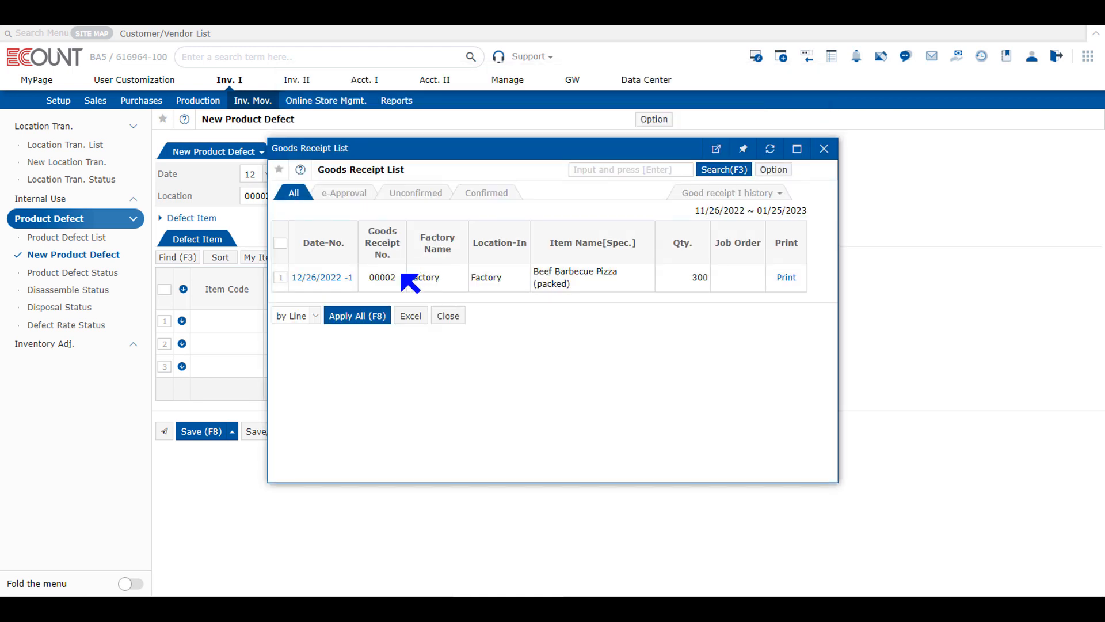
pyautogui.click(280, 280)
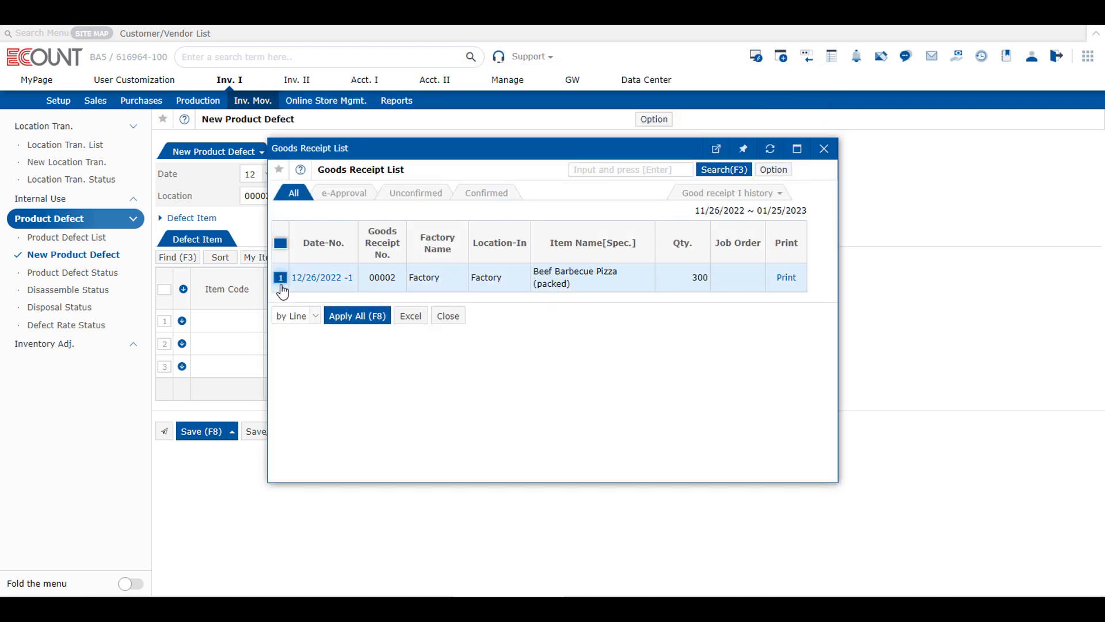
pyautogui.click(361, 318)
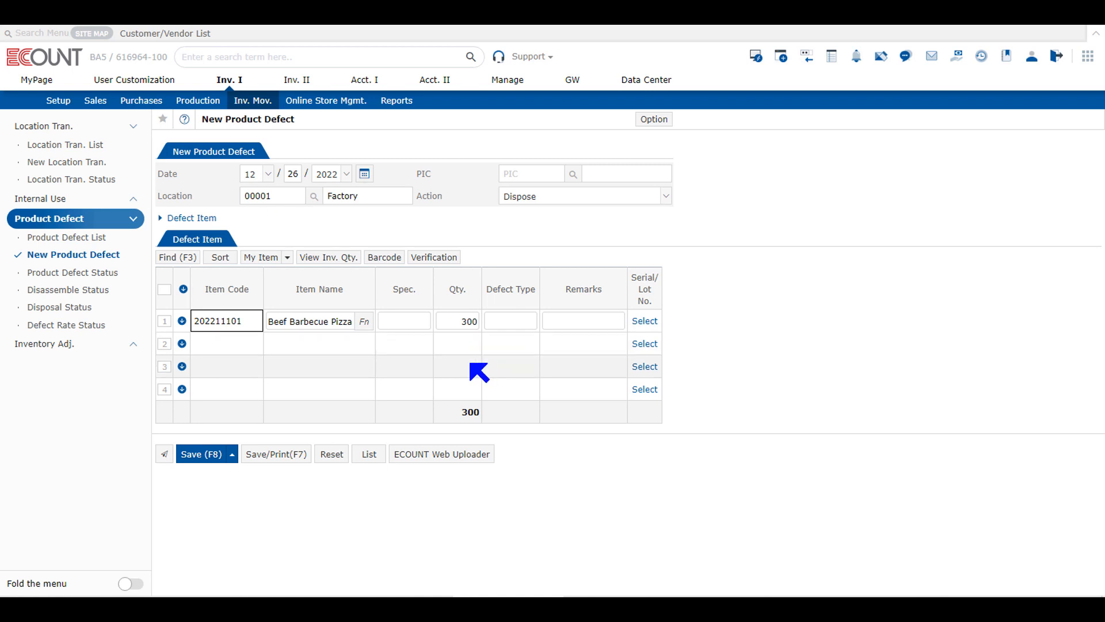
# - Set the pizza line's quantity to 100 and its defect type to Breakage, and save the Dispose entry
pyautogui.click(466, 324)
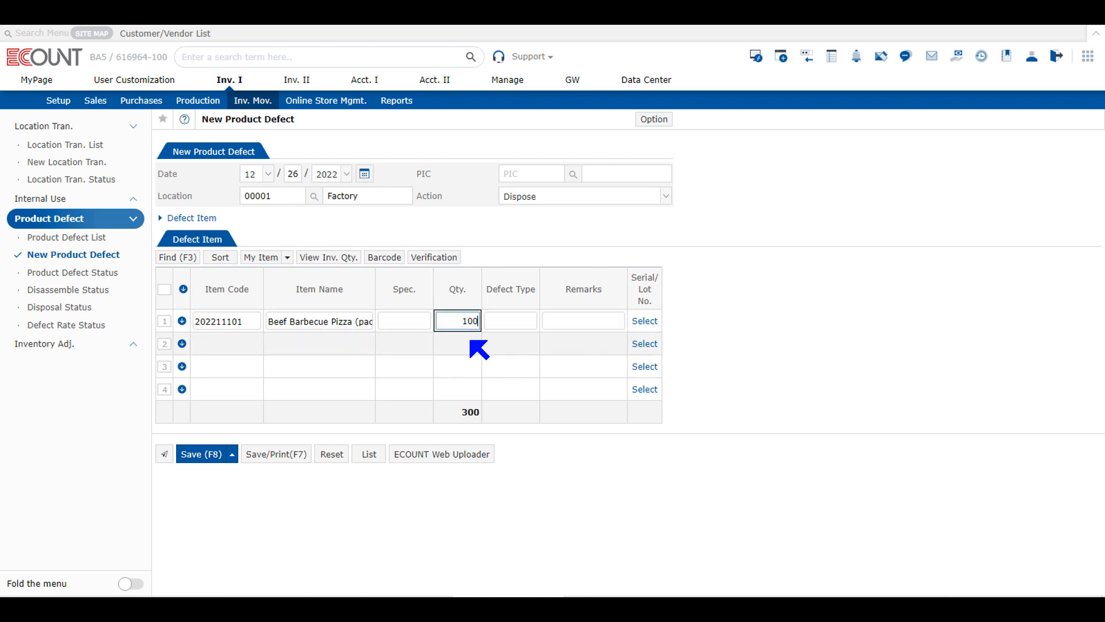
pyautogui.click(695, 313)
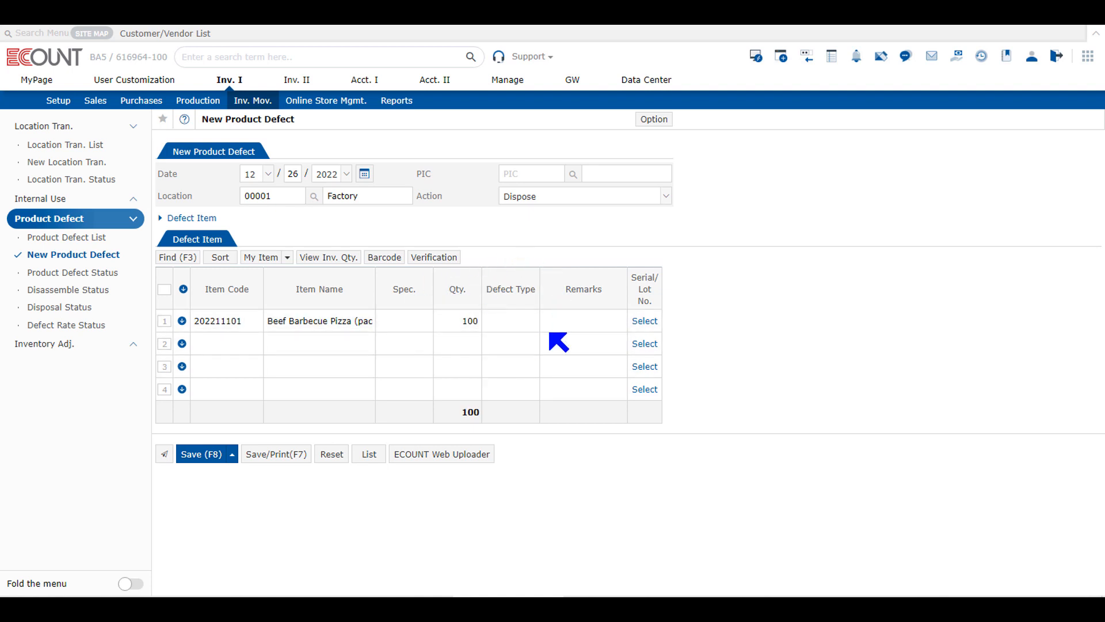
pyautogui.click(525, 327)
pyautogui.doubleClick(525, 325)
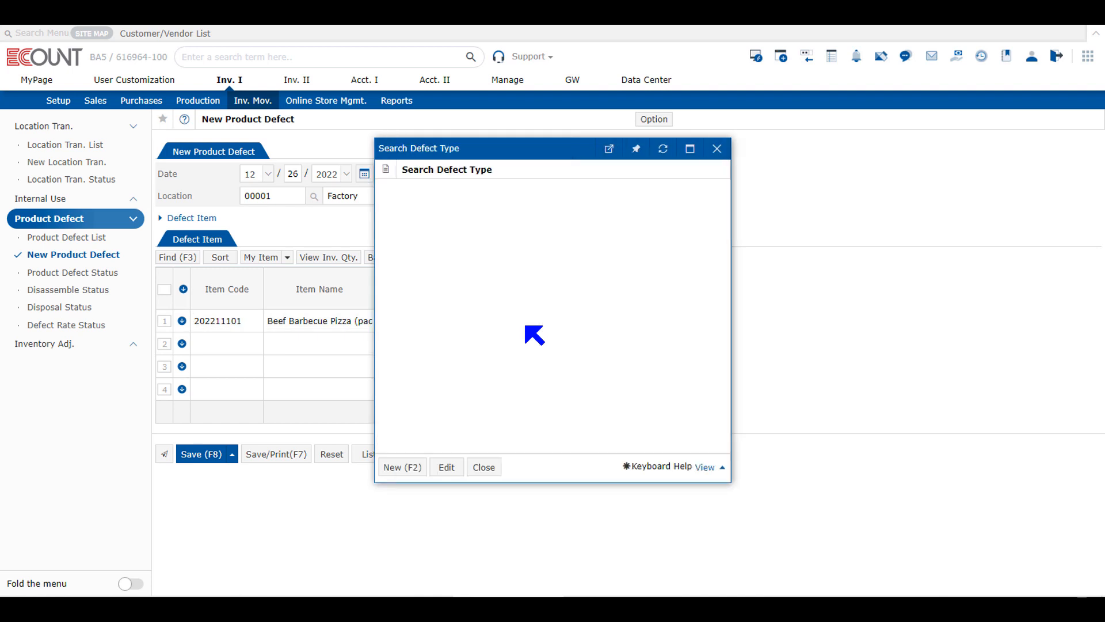
pyautogui.click(547, 216)
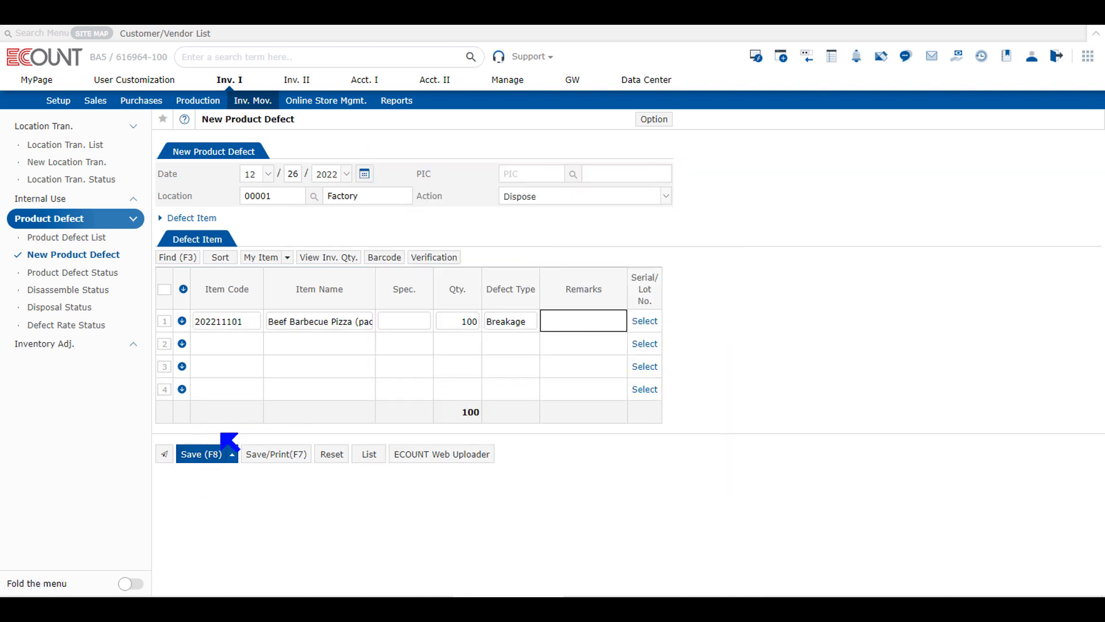
pyautogui.click(203, 455)
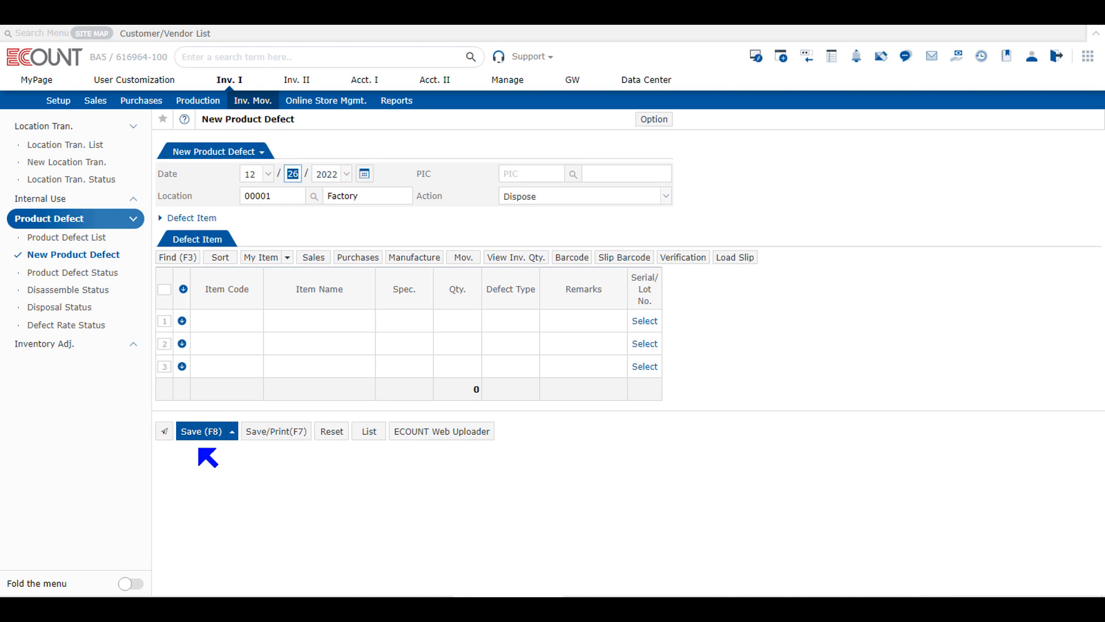
# - Run the Defect Rate Status for 12/01/2022 to 12/26/2022 and examine the Beef Barbecue Pizza (packed) line's manufactured and defect quantities
pyautogui.click(92, 325)
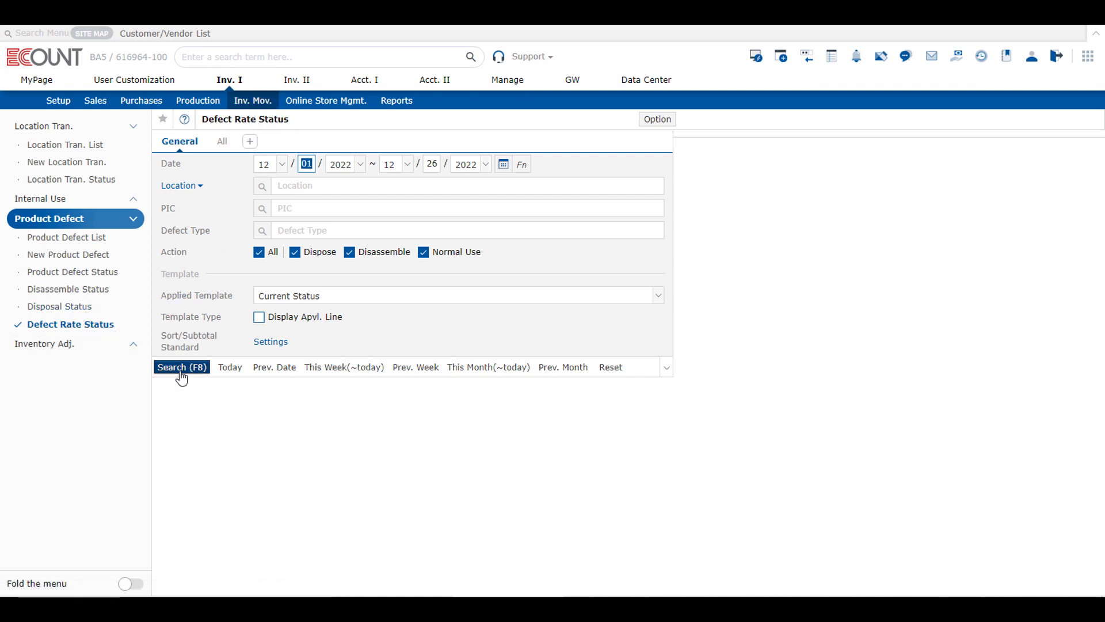
pyautogui.click(282, 187)
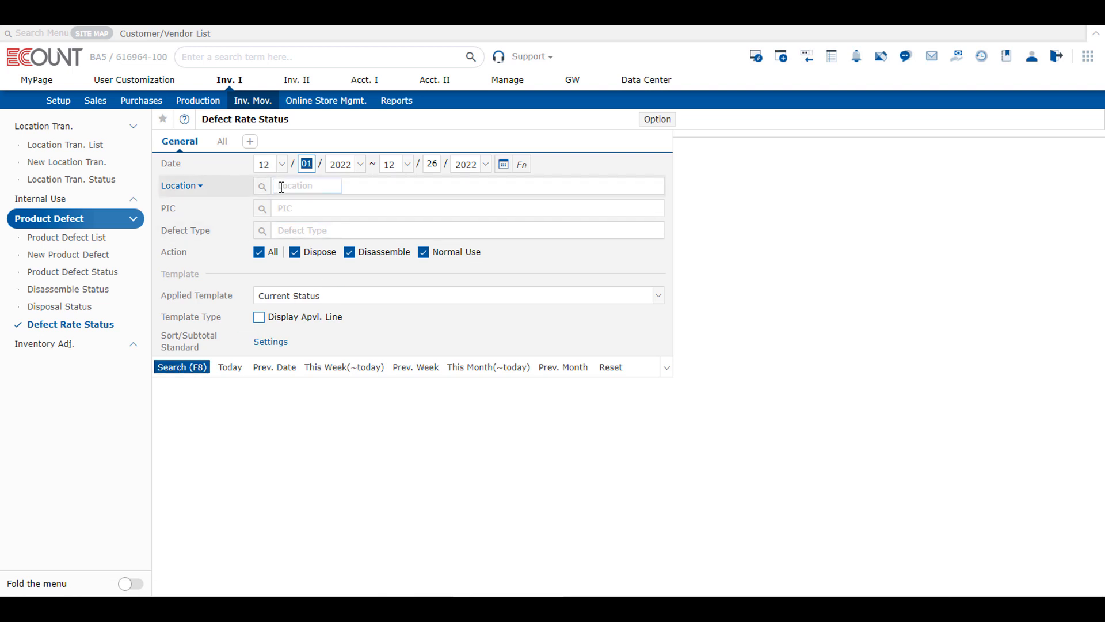
pyautogui.click(190, 369)
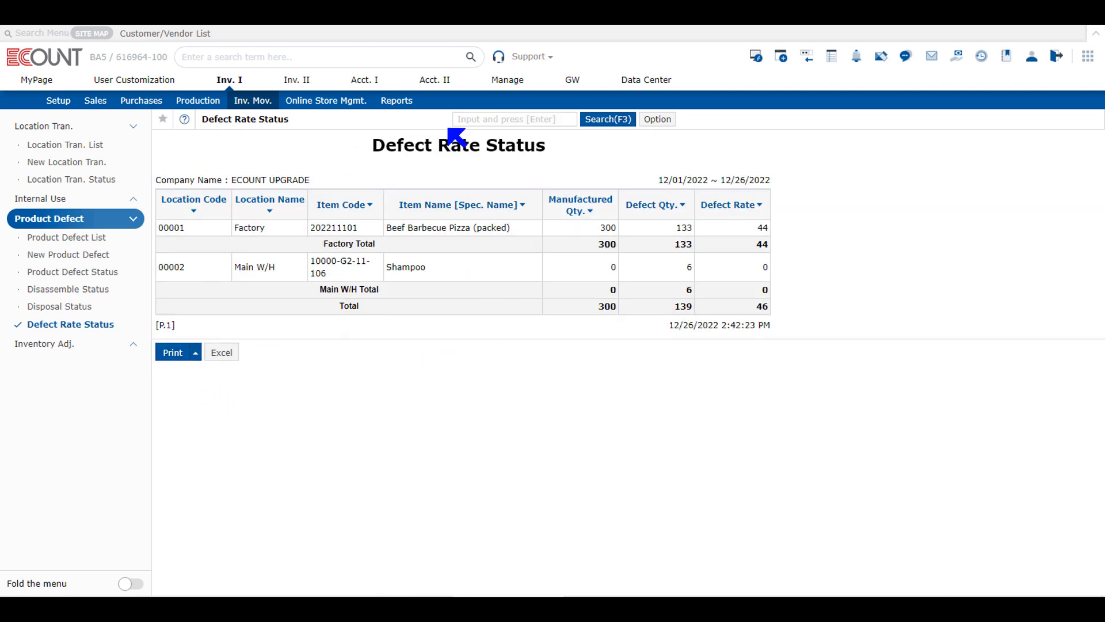
pyautogui.moveTo(388, 229); pyautogui.dragTo(517, 230)
pyautogui.moveTo(589, 229); pyautogui.dragTo(635, 230)
# - Rerun the Defect Rate Status for the Factory location with the Disassemble and Normal Use actions excluded
pyautogui.click(613, 122)
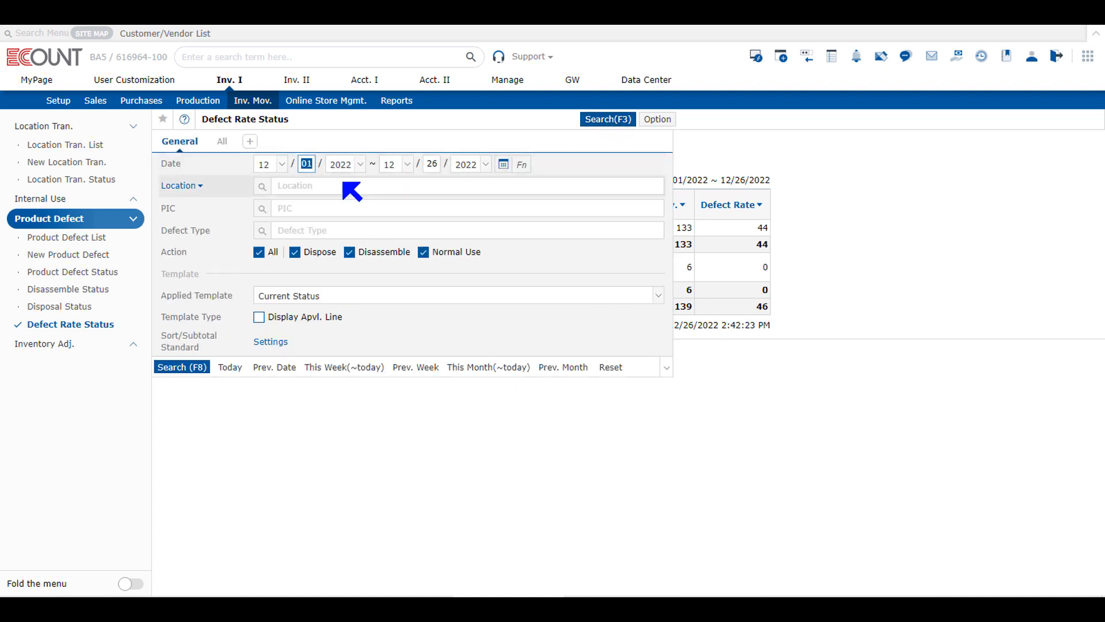
pyautogui.click(311, 190)
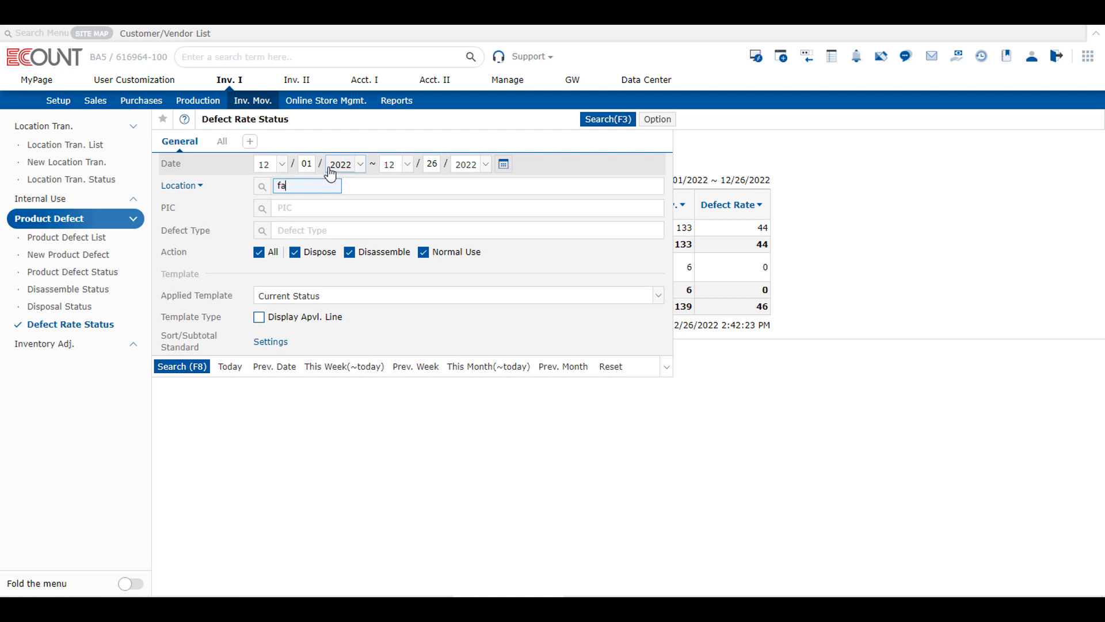
pyautogui.write('fac')
pyautogui.press('Return')
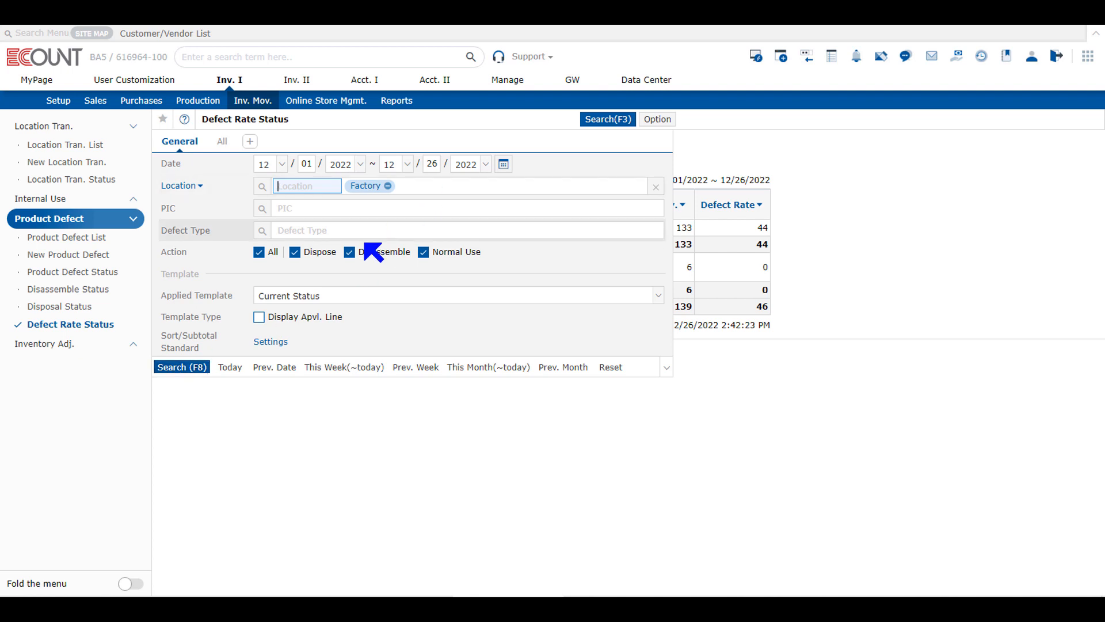
pyautogui.click(349, 252)
pyautogui.click(423, 252)
pyautogui.click(187, 369)
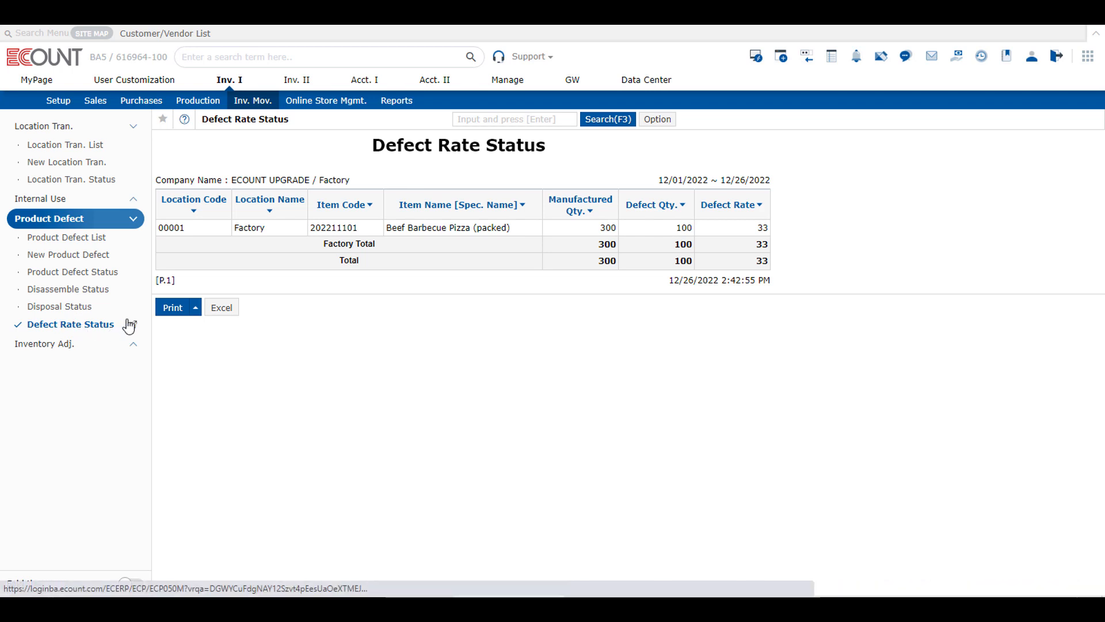
# - Run the Product Defect Status by line for 12/01/2022 to 12/26/2022, group it by defect type and examine the subtotal rows
pyautogui.click(91, 274)
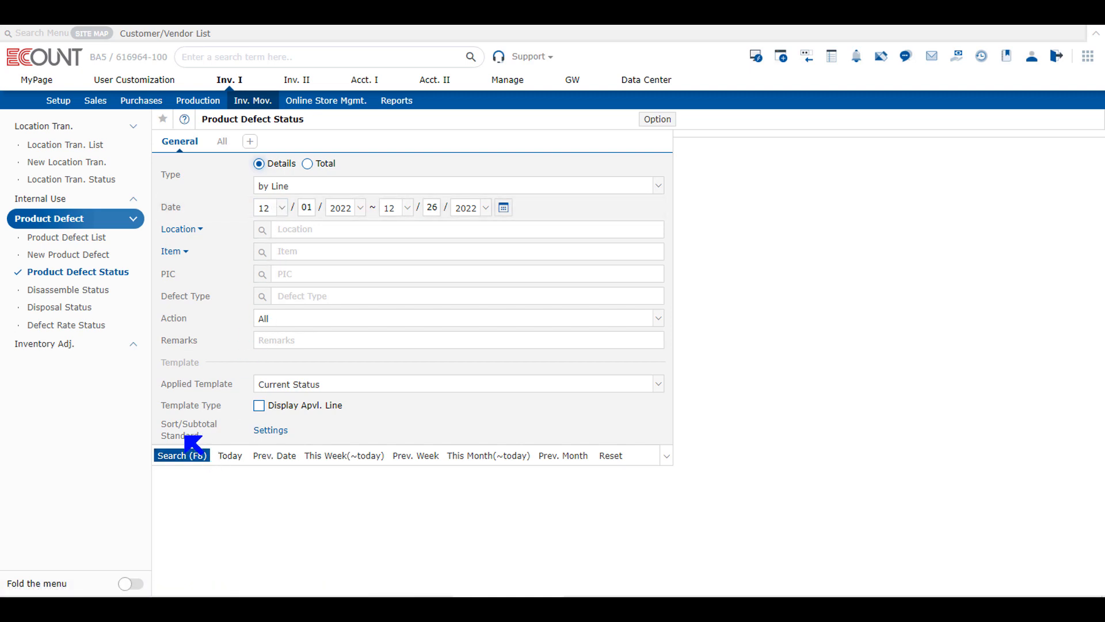
pyautogui.click(190, 458)
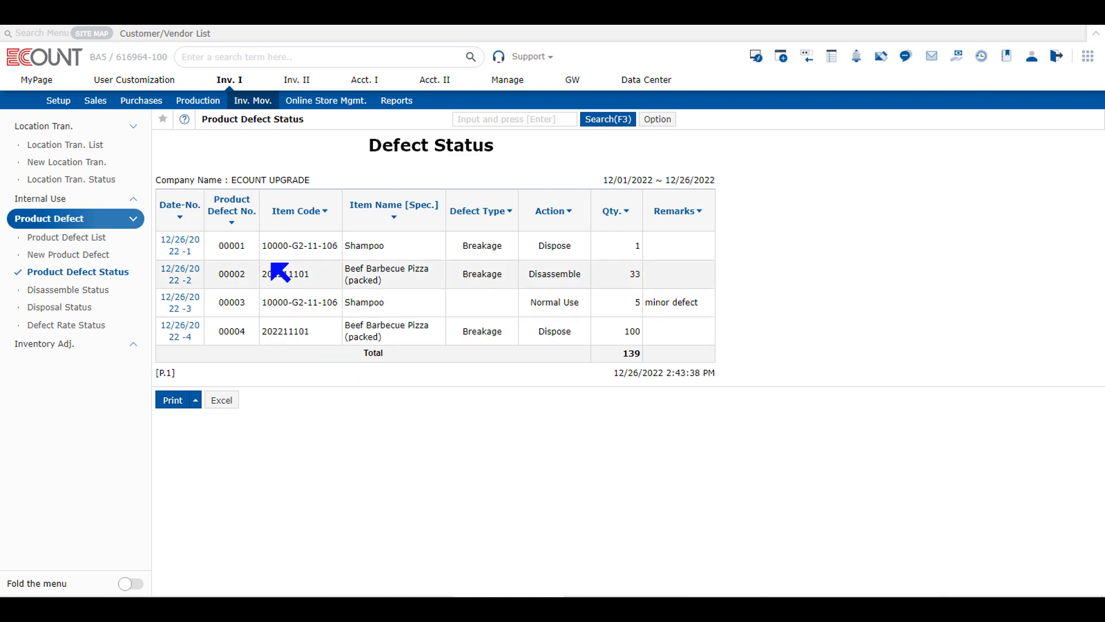
pyautogui.click(476, 217)
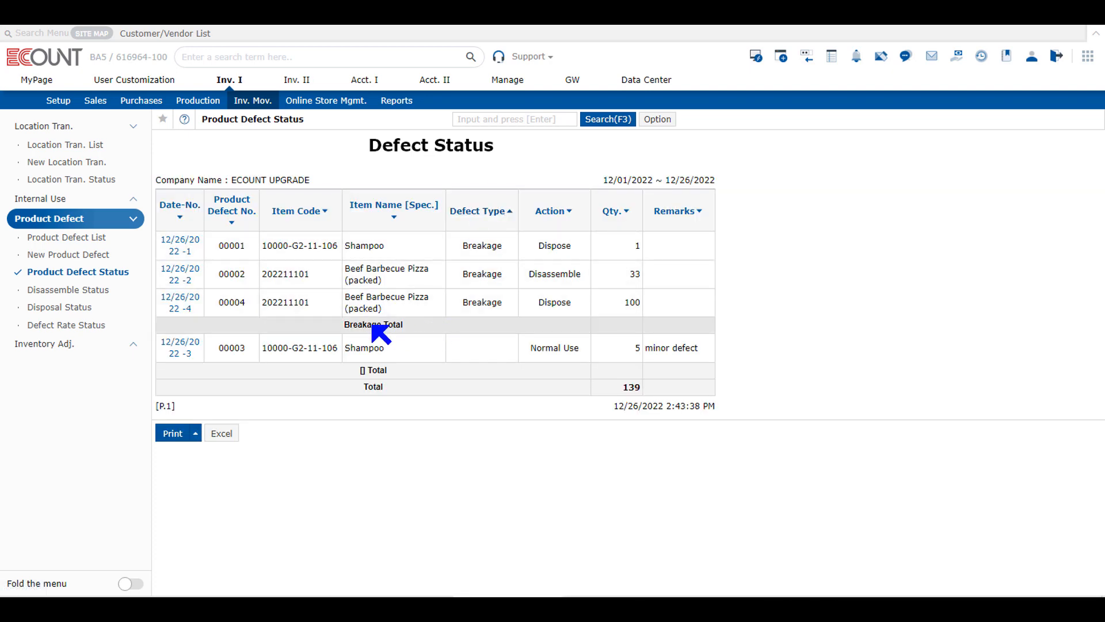
pyautogui.moveTo(345, 325); pyautogui.dragTo(416, 325)
pyautogui.click(415, 324)
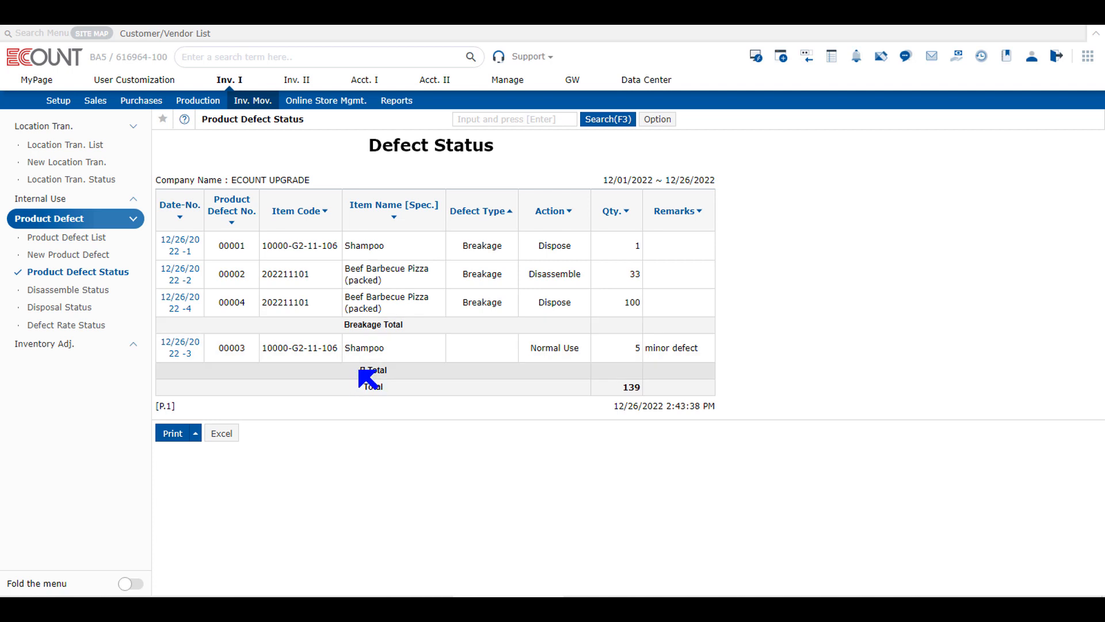
pyautogui.moveTo(359, 369); pyautogui.dragTo(395, 370)
pyautogui.click(395, 371)
# - Group the Defect Status report by action and examine the Normal Use and Dispose subtotal rows
pyautogui.click(551, 213)
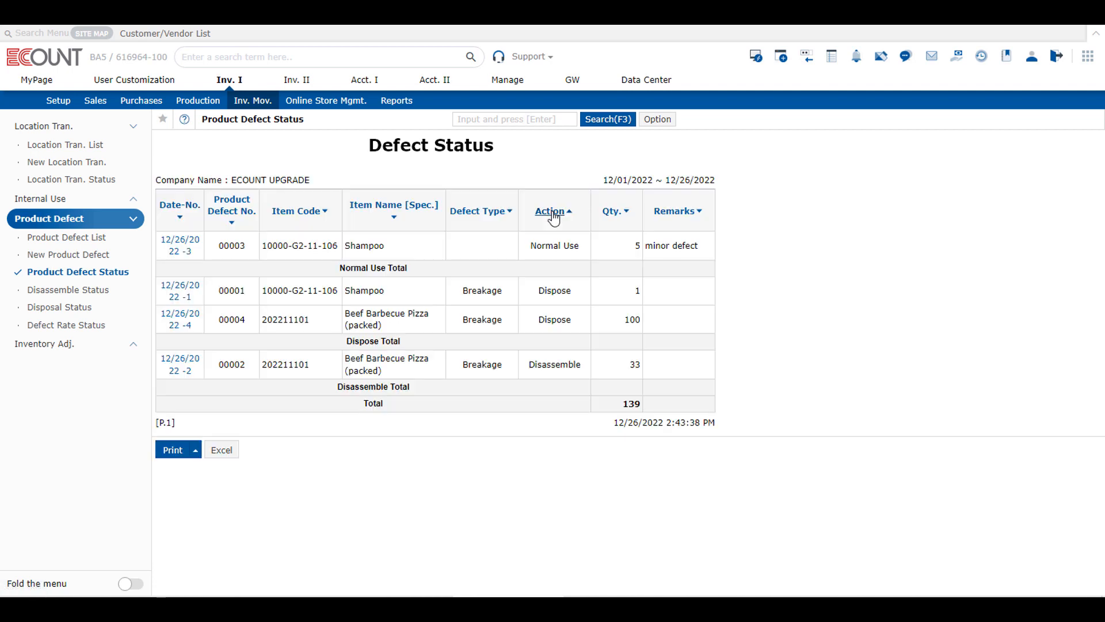
pyautogui.moveTo(344, 270); pyautogui.dragTo(415, 269)
pyautogui.click(414, 268)
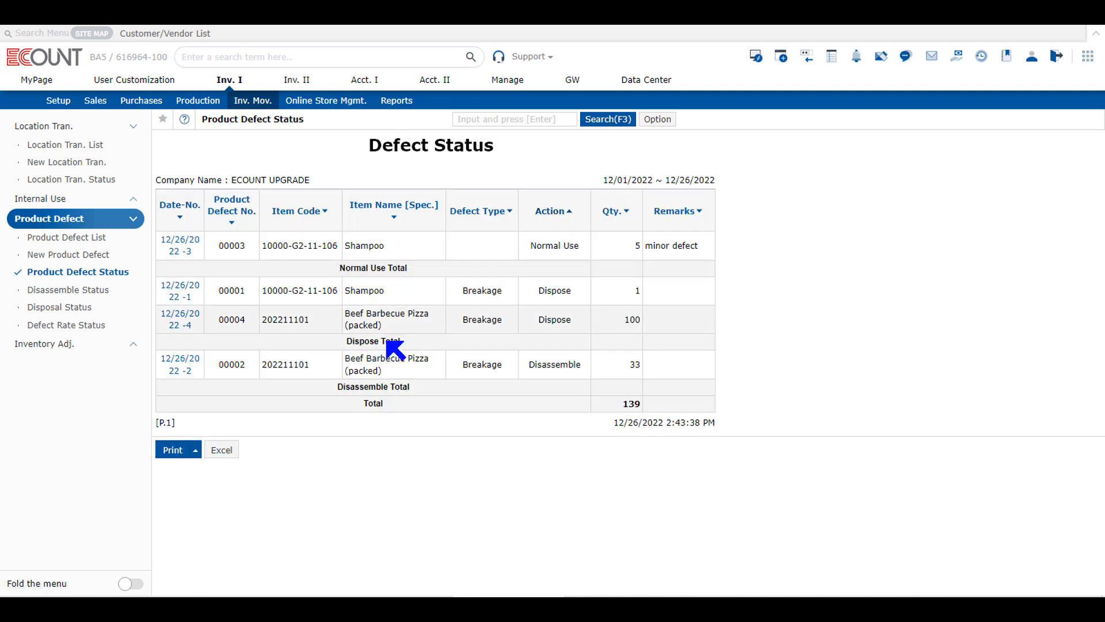
pyautogui.moveTo(347, 341); pyautogui.dragTo(426, 340)
# - Group the Defect Status report by item code, examine each item's subtotal row, and look at the report's template setup options
pyautogui.click(303, 212)
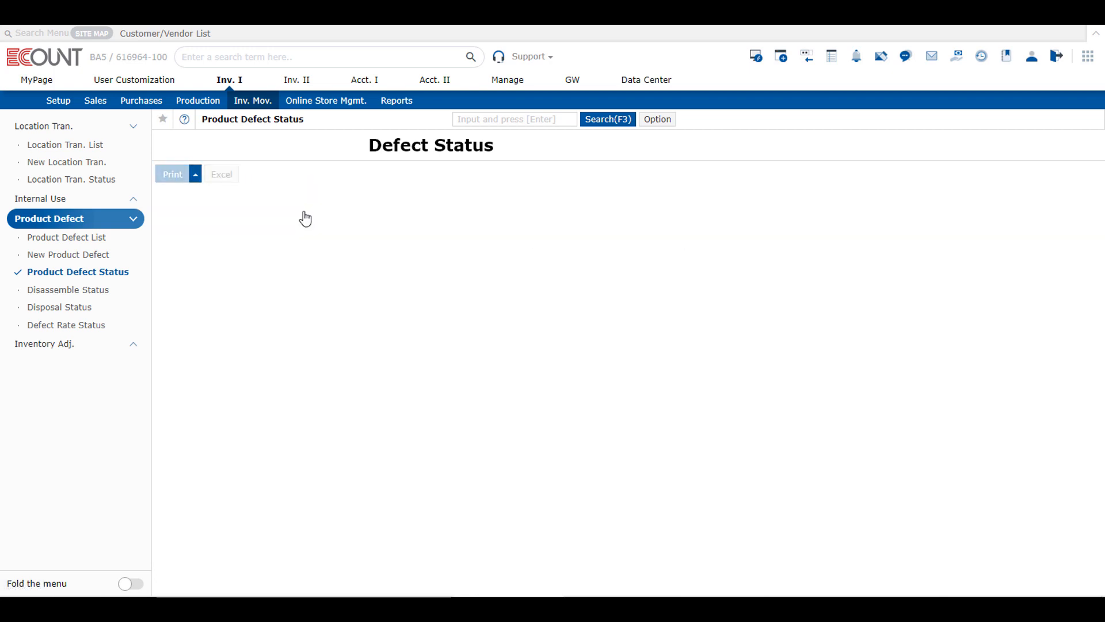
pyautogui.moveTo(339, 297); pyautogui.dragTo(426, 294)
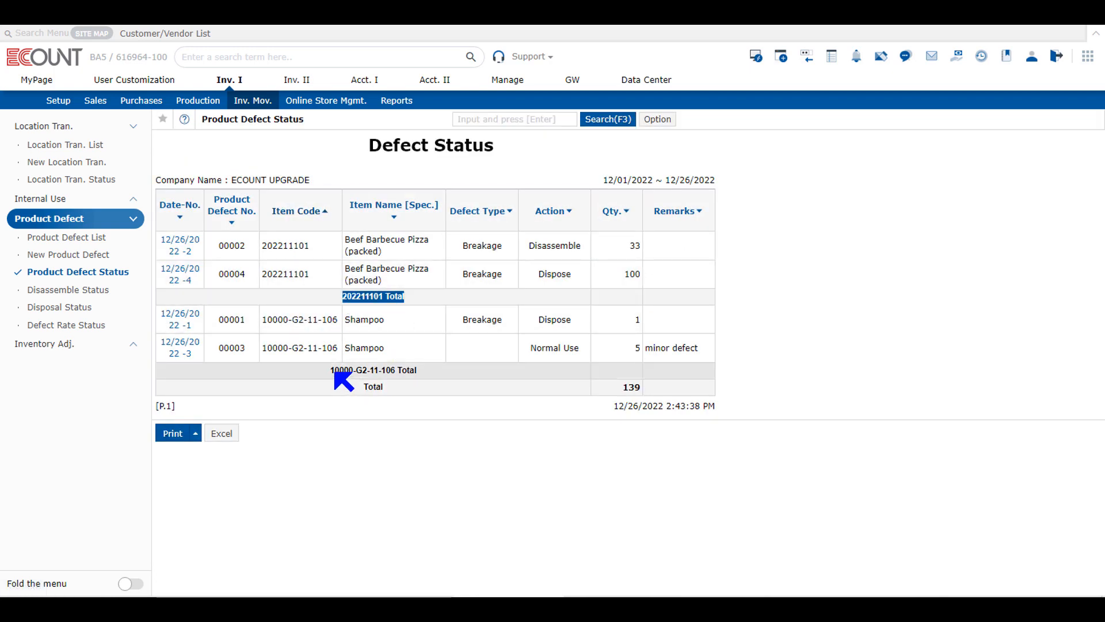
pyautogui.moveTo(327, 370); pyautogui.dragTo(437, 362)
pyautogui.click(446, 412)
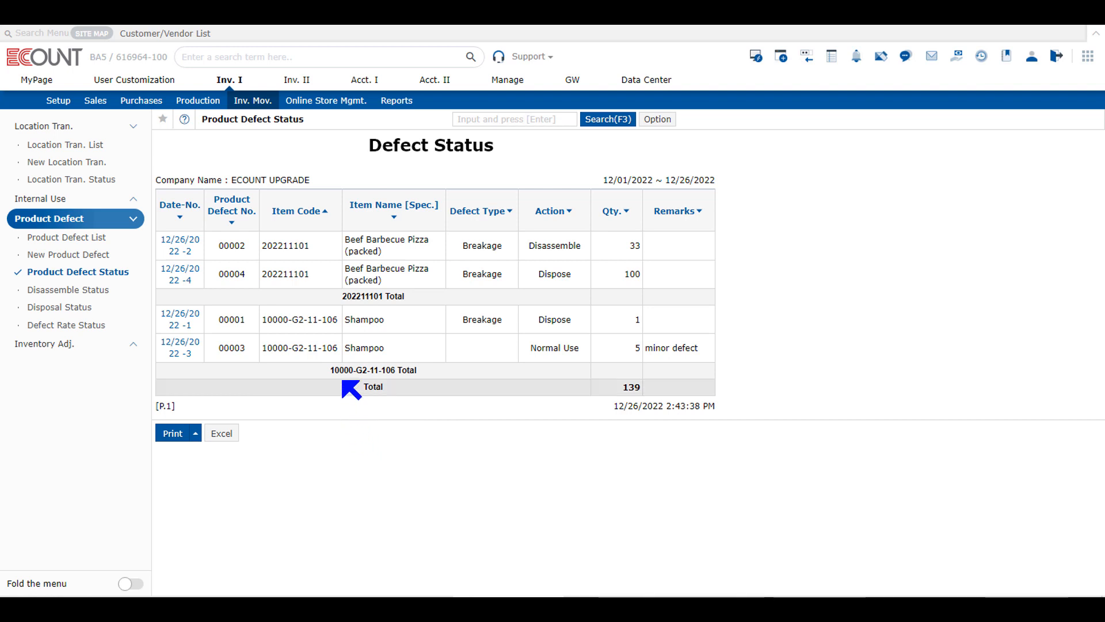
pyautogui.click(645, 119)
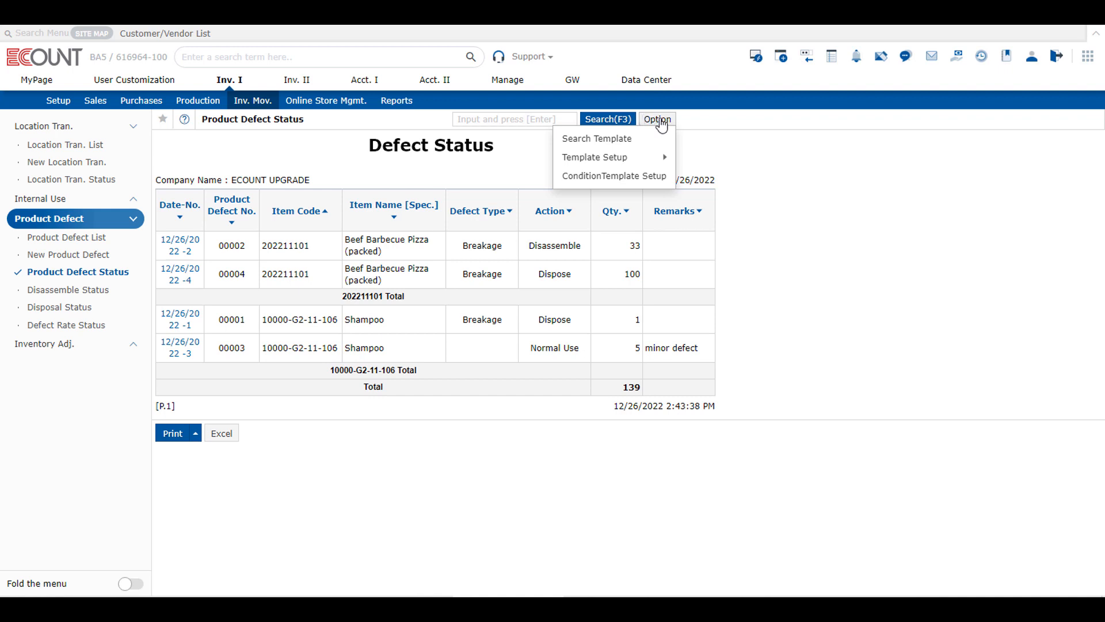
pyautogui.moveTo(662, 157)
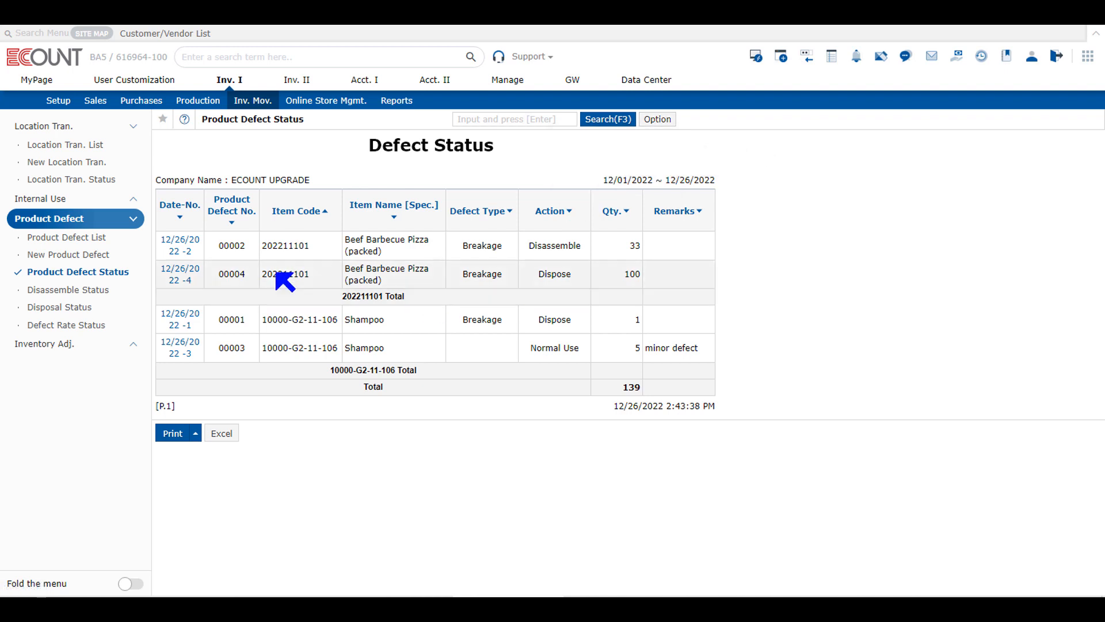
# - Open the 12/26/2022 -4 Factory entry from the Product Defect List for modification and select the pizza line's defect type
pyautogui.click(98, 240)
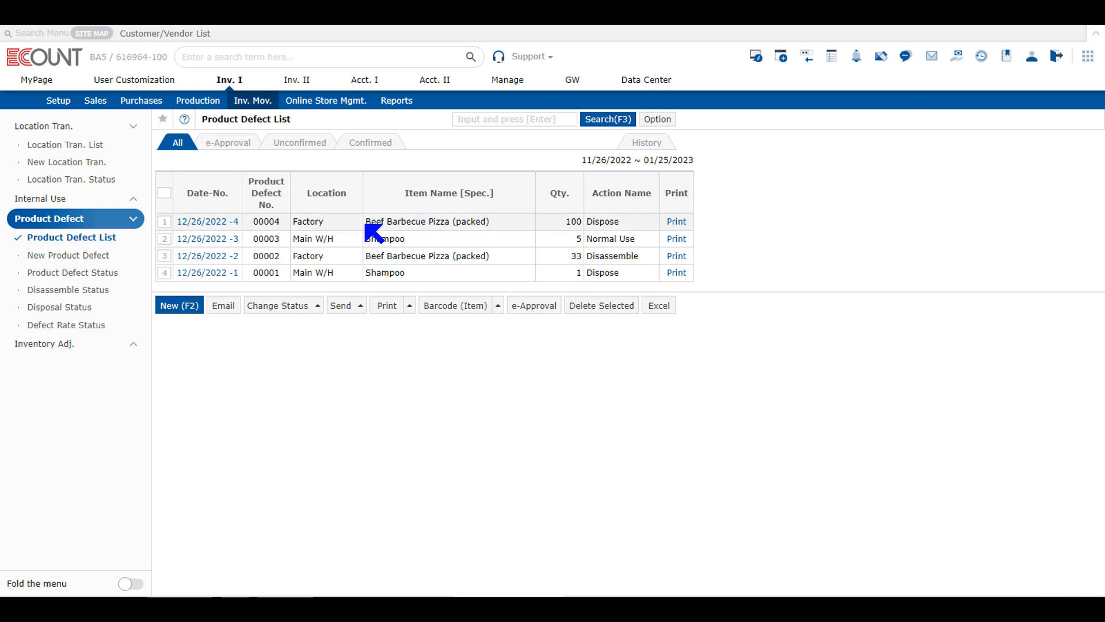
pyautogui.doubleClick(219, 224)
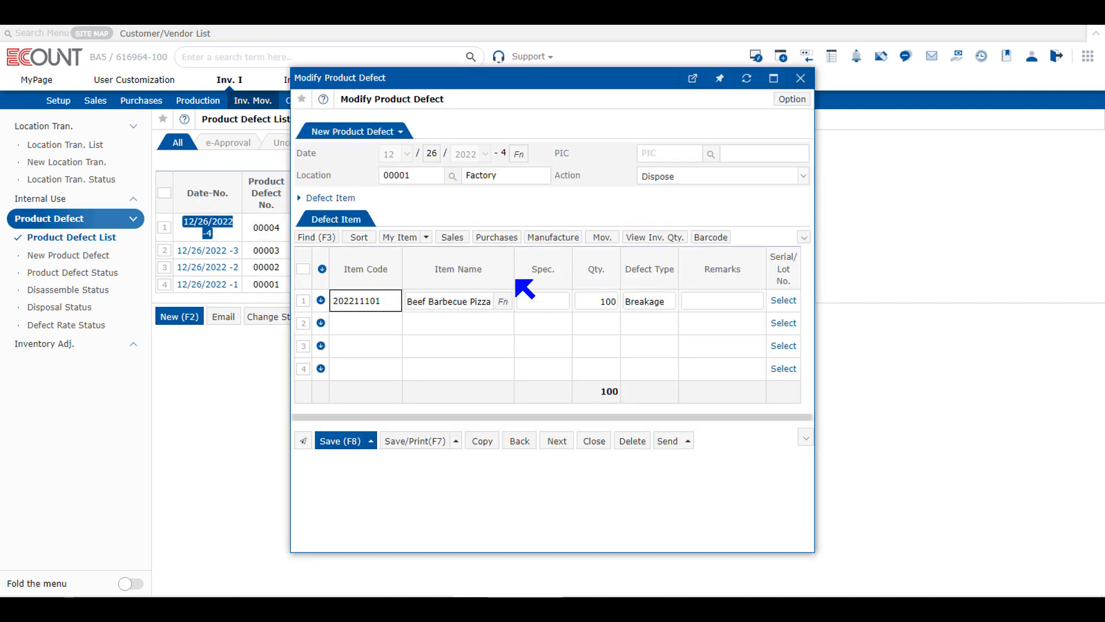
pyautogui.click(650, 308)
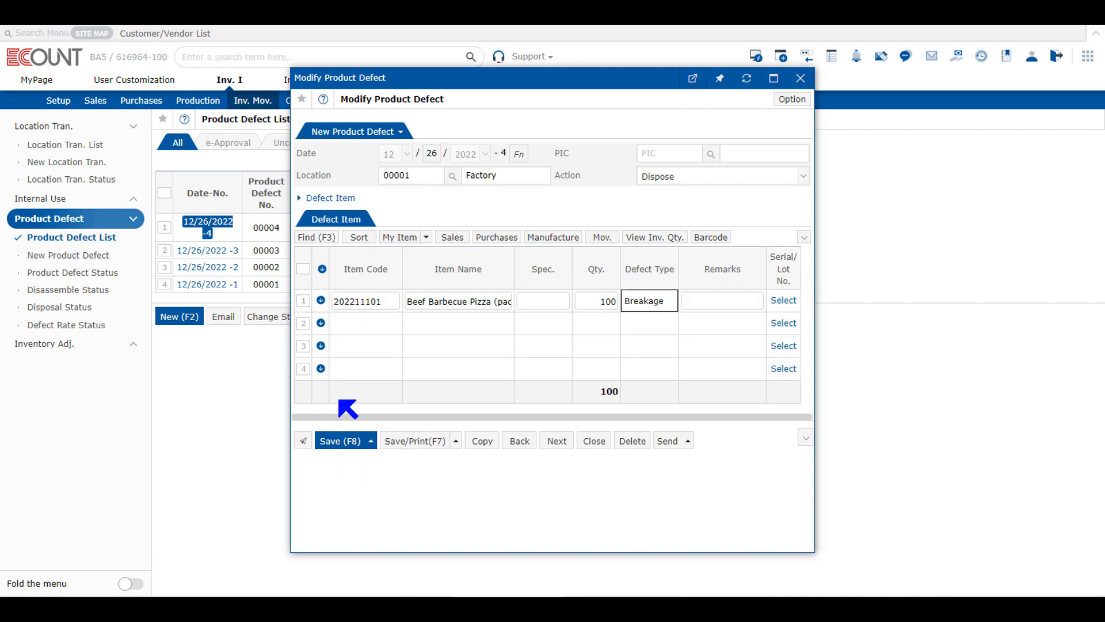